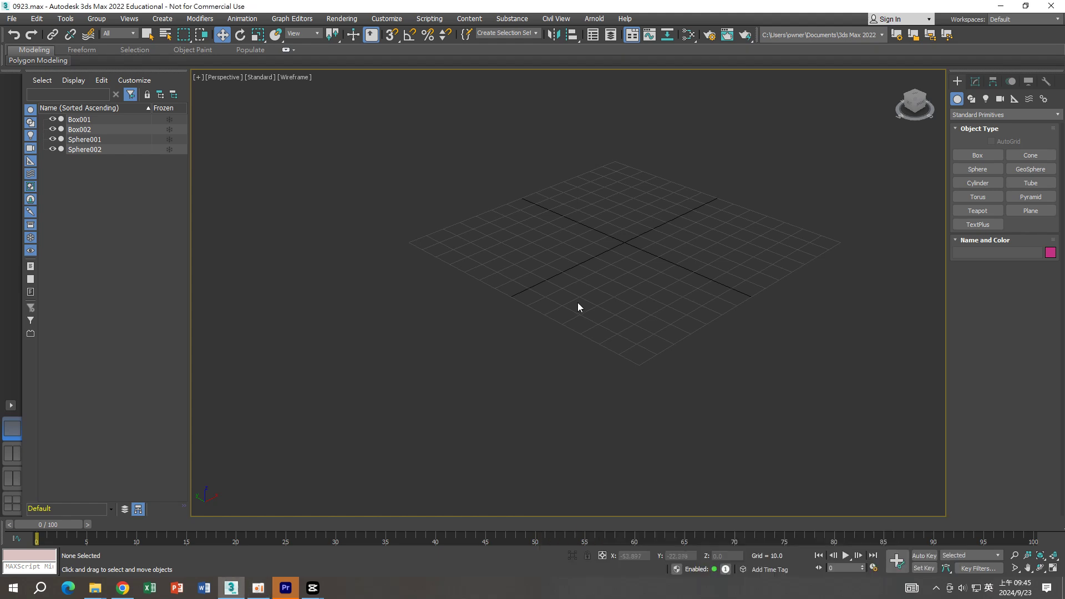
# Create a tall box, Box003, standing on the grid with five segments per axis.
pyautogui.moveTo(577, 303); pyautogui.dragTo(511, 335, button='middle')
pyautogui.click(977, 156)
pyautogui.moveTo(746, 197); pyautogui.dragTo(715, 297, button='middle')
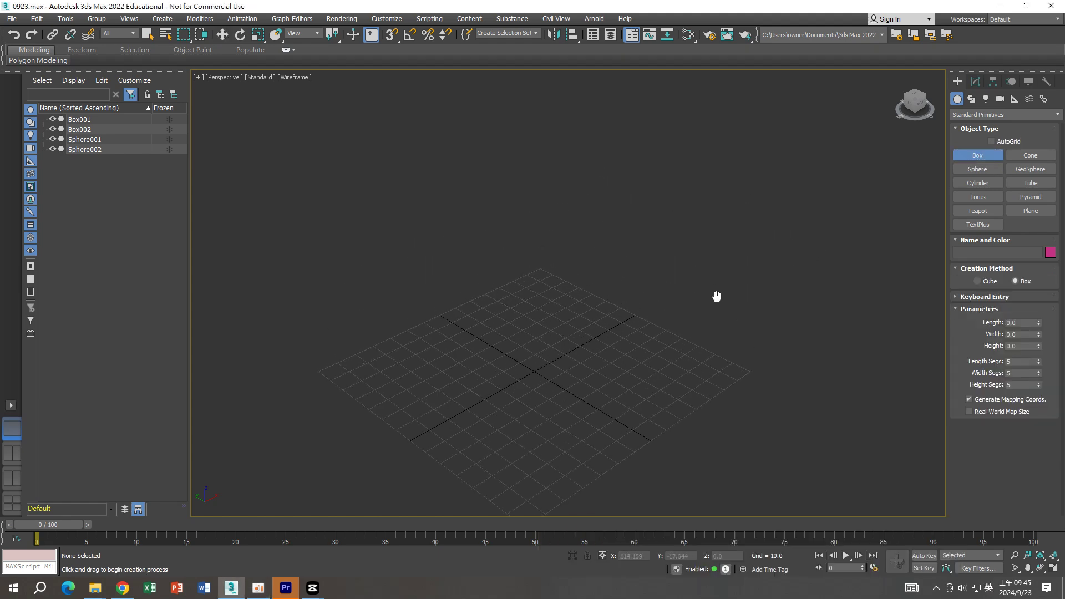
pyautogui.moveTo(468, 297); pyautogui.dragTo(570, 283)
pyautogui.scroll(-3, 570, 284)
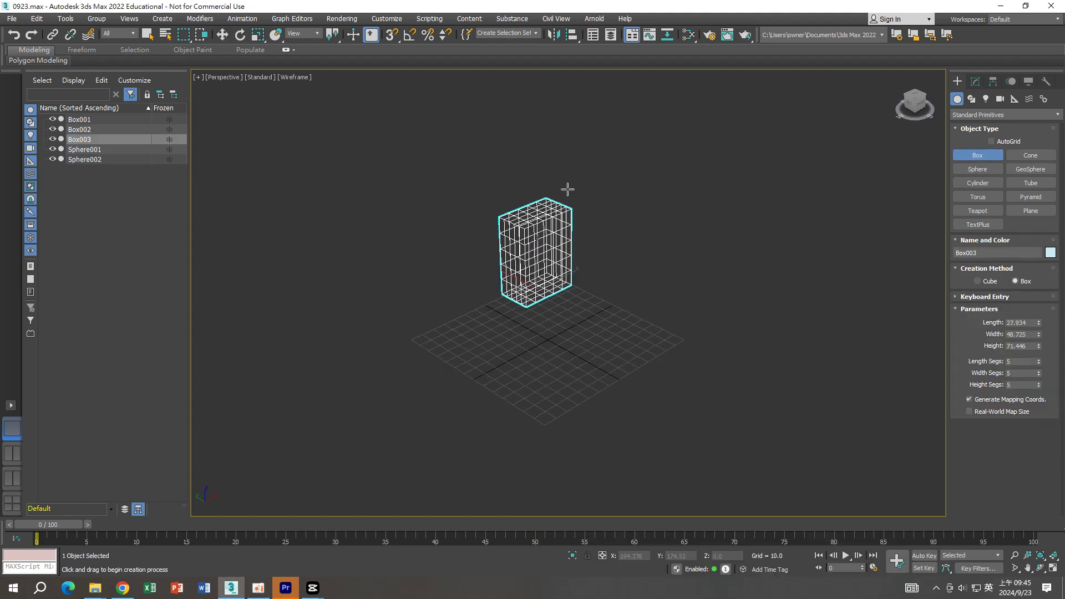
pyautogui.click(560, 191)
# Switch to Move, reframe the view and start a new Plane primitive.
pyautogui.press('w')
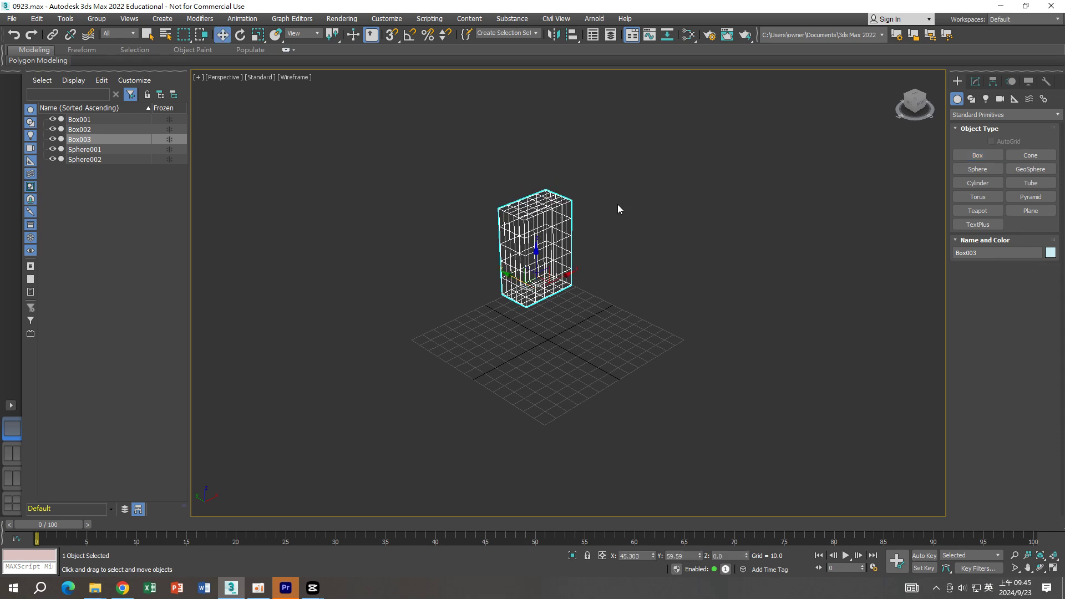
pyautogui.scroll(-2, 605, 255)
pyautogui.moveTo(604, 255); pyautogui.dragTo(687, 197, button='middle')
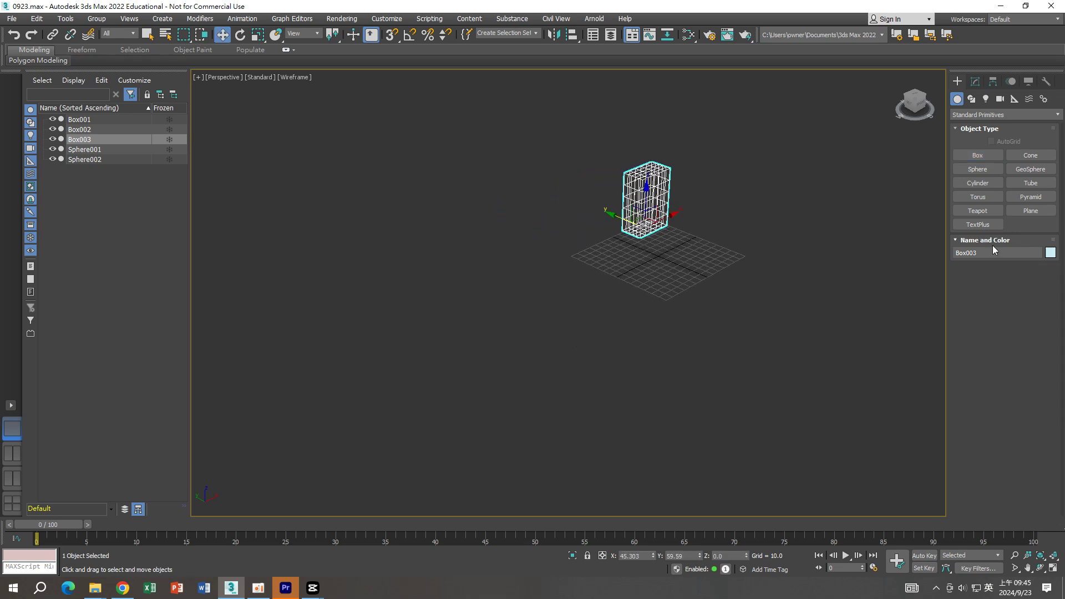
pyautogui.click(1033, 215)
pyautogui.scroll(-4, 784, 219)
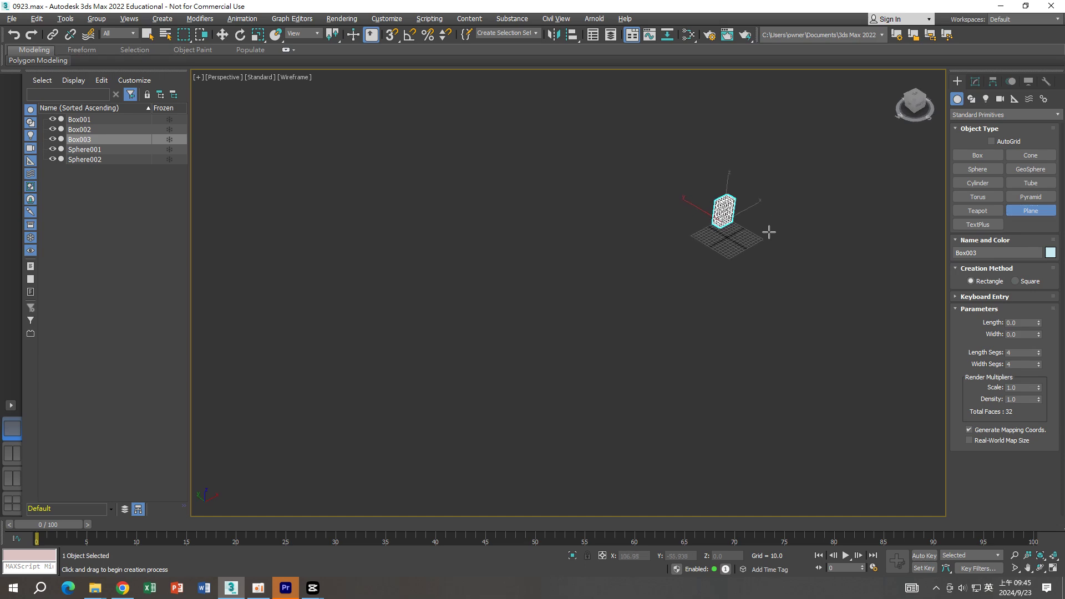
# Draw a long thin road plane, 37.749 by 1454.695 with 4×4 segments.
pyautogui.moveTo(737, 224); pyautogui.dragTo(256, 501)
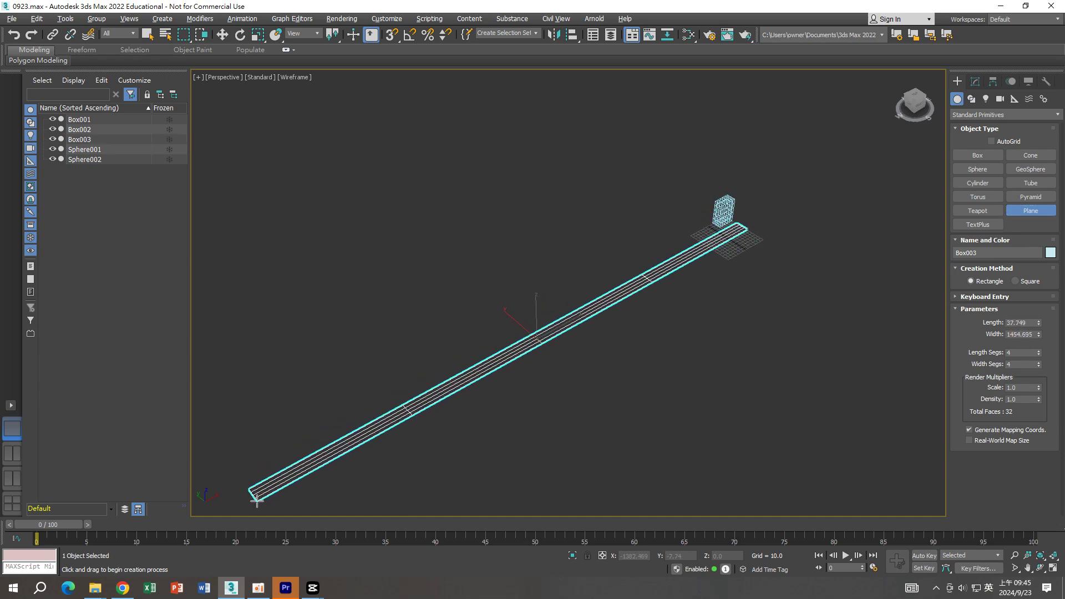
pyautogui.scroll(2, 616, 364)
pyautogui.scroll(3, 743, 255)
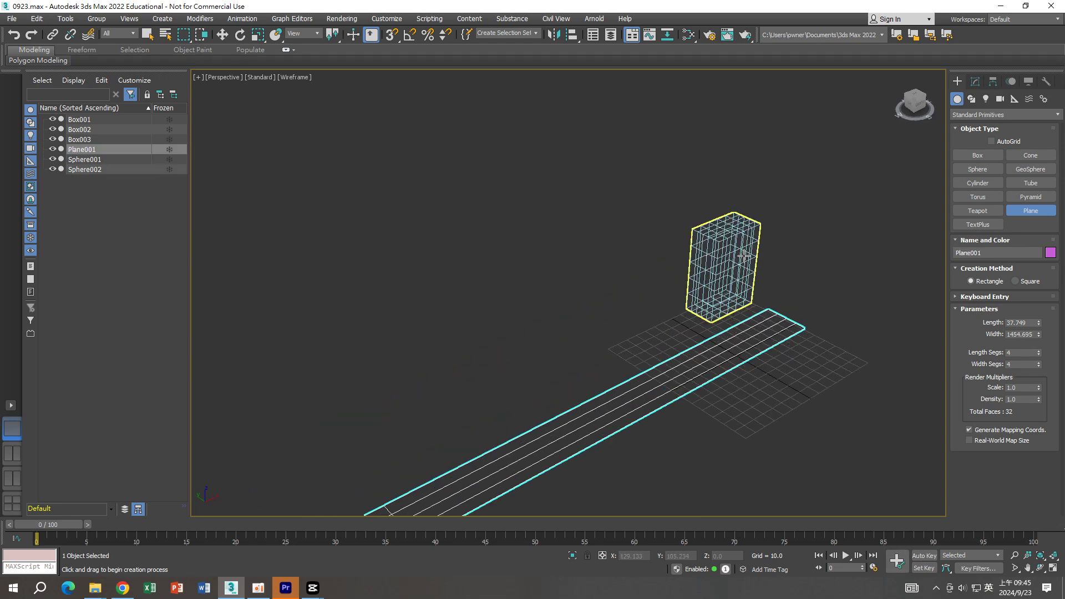
pyautogui.scroll(2, 741, 248)
pyautogui.scroll(3, 729, 226)
pyautogui.scroll(-5, 730, 225)
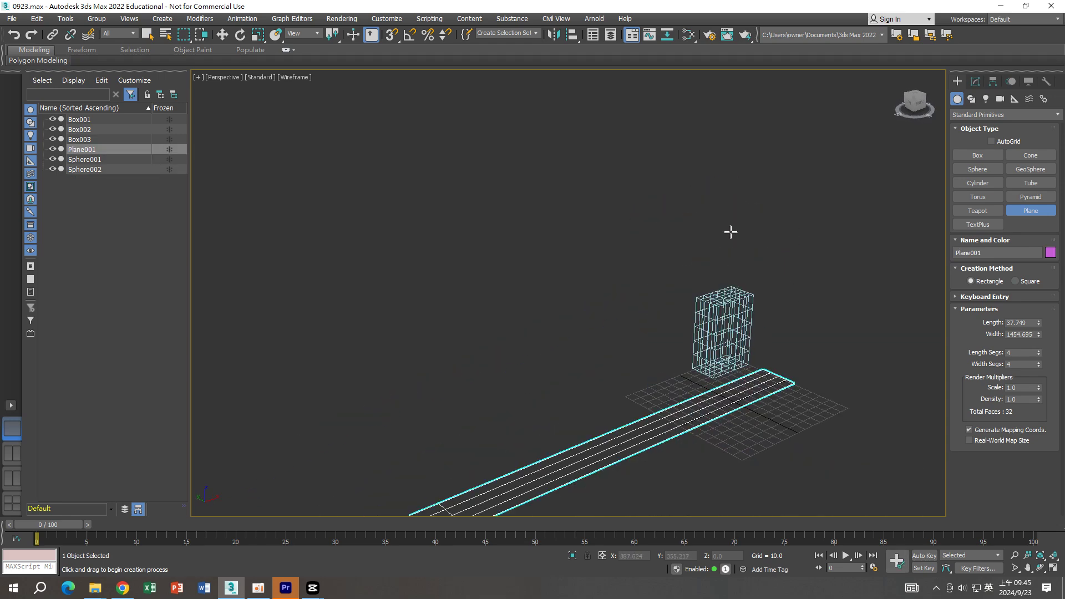
pyautogui.scroll(1, 730, 271)
# Switch the viewport to Default Shading and select the box.
pyautogui.press('F3')
pyautogui.scroll(2, 729, 271)
pyautogui.rightClick(721, 222)
pyautogui.click(721, 200)
pyautogui.scroll(1, 722, 197)
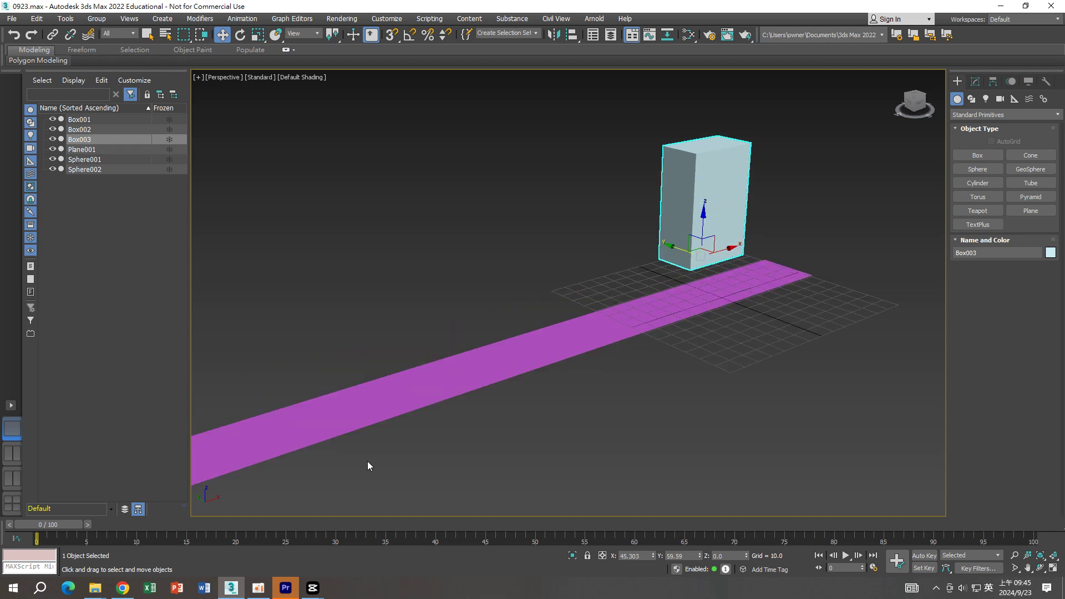
pyautogui.moveTo(95, 587)
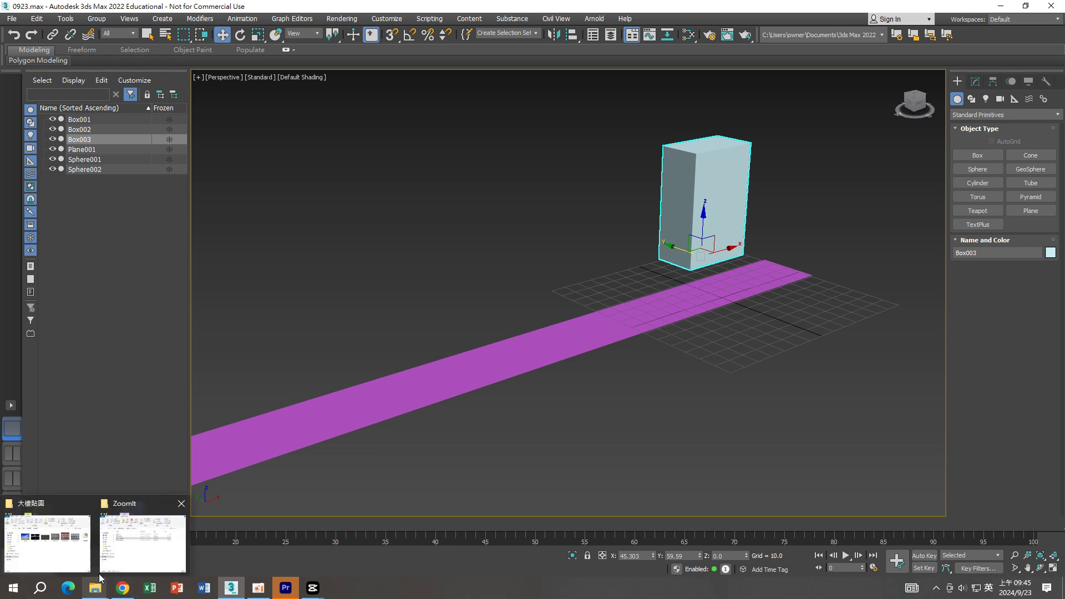
# Apply the Windows3 image from the texture folder to the box as its facade.
pyautogui.click(48, 541)
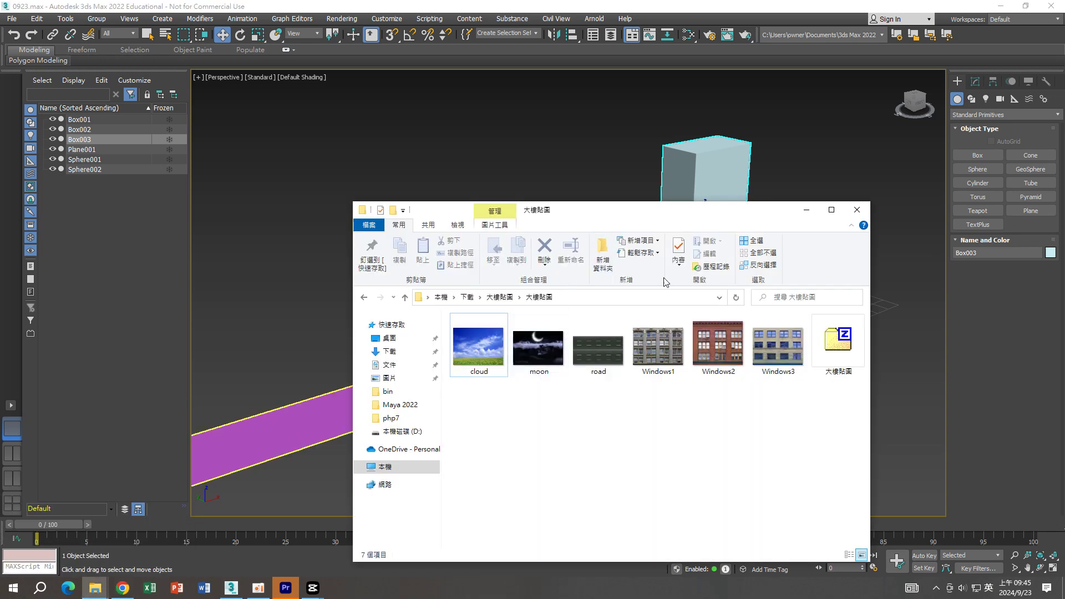
pyautogui.moveTo(648, 206)
pyautogui.mouseDown()
pyautogui.moveTo(663, 280)
pyautogui.moveTo(300, 88)
pyautogui.mouseUp()
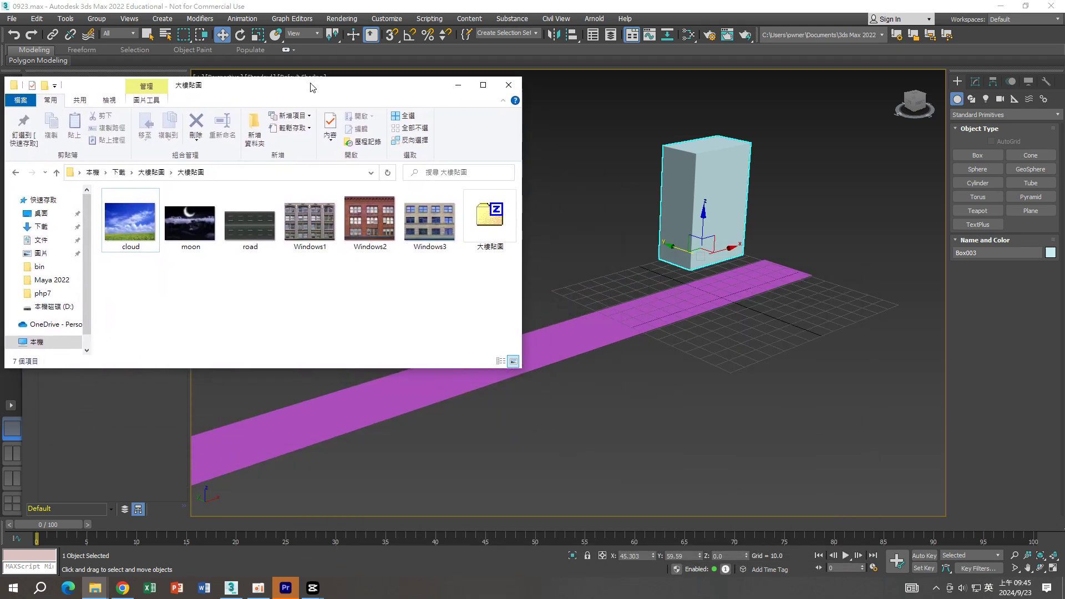
pyautogui.click(427, 230)
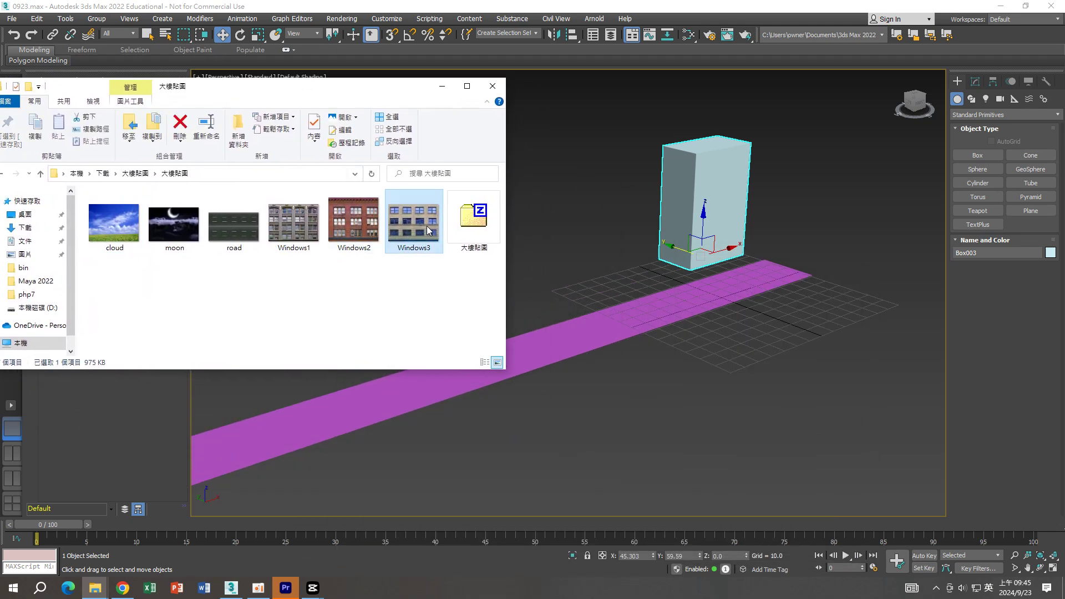
pyautogui.moveTo(427, 228); pyautogui.dragTo(713, 225)
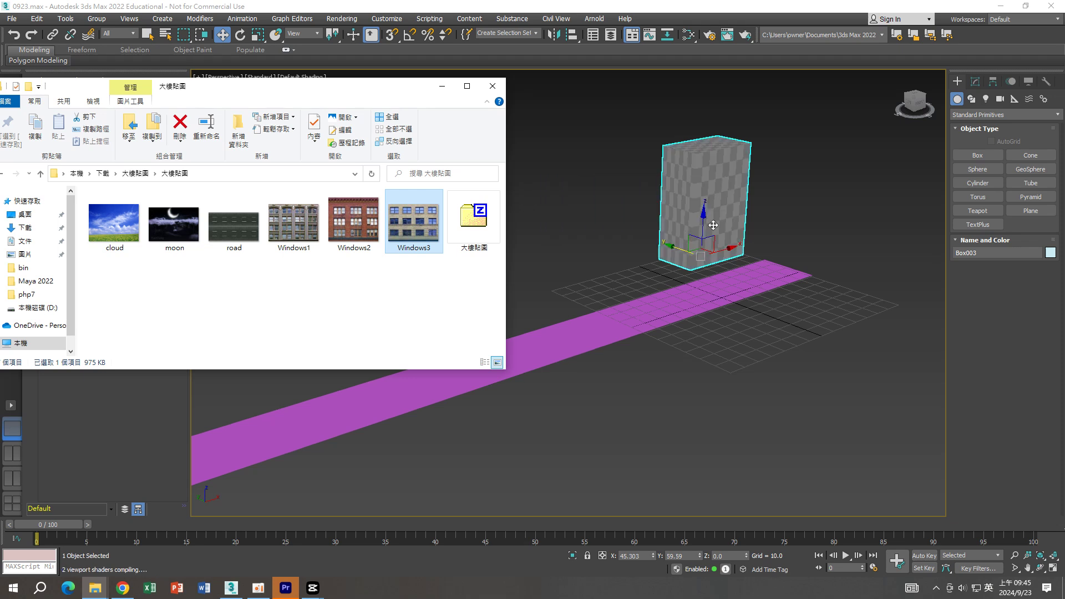
pyautogui.click(821, 235)
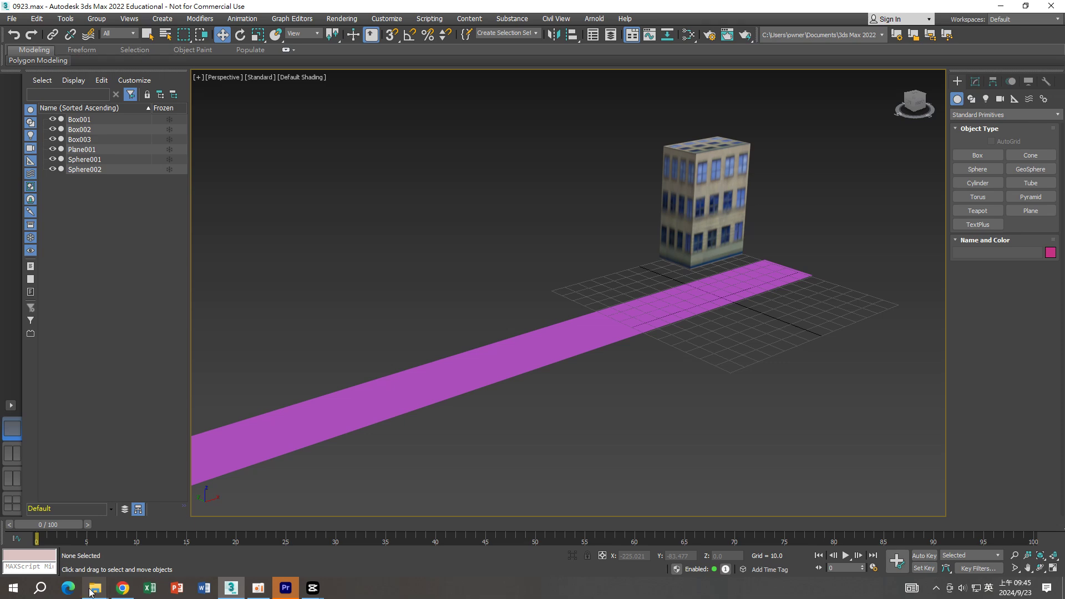
# Apply the road image from the texture folder to the long plane.
pyautogui.click(58, 537)
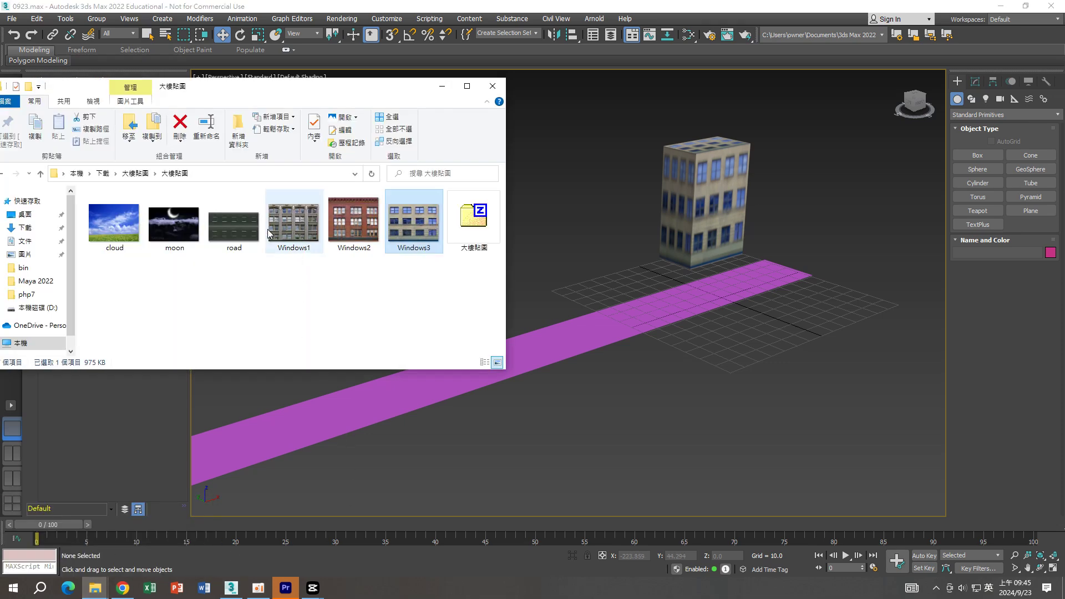
pyautogui.moveTo(238, 225); pyautogui.dragTo(585, 337)
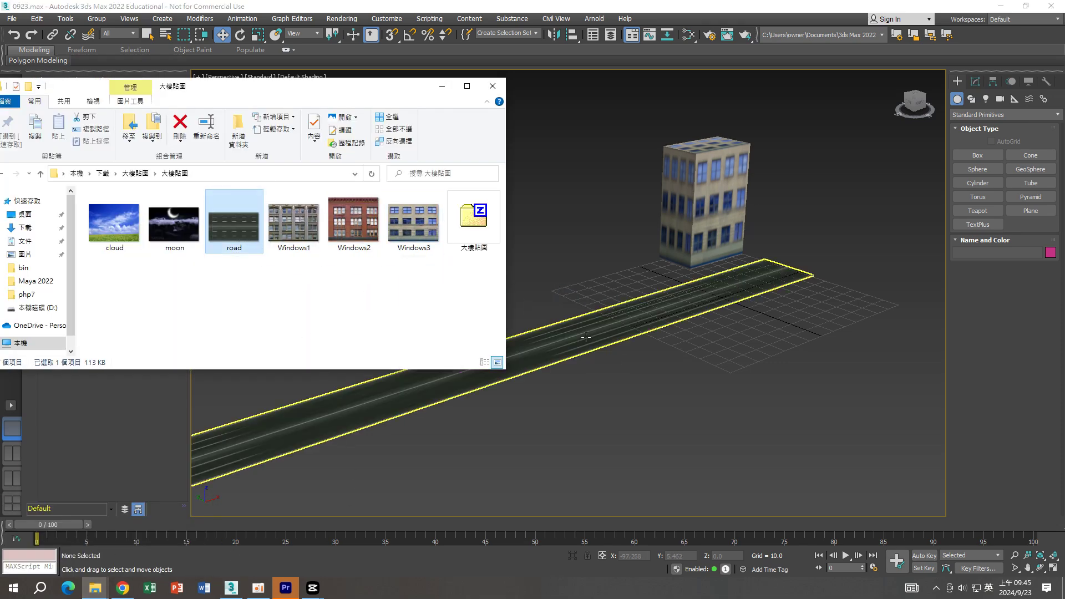
pyautogui.scroll(-4, 658, 388)
# Clone the building into two copies, Box004 and Box005, beside the road.
pyautogui.scroll(-4, 654, 387)
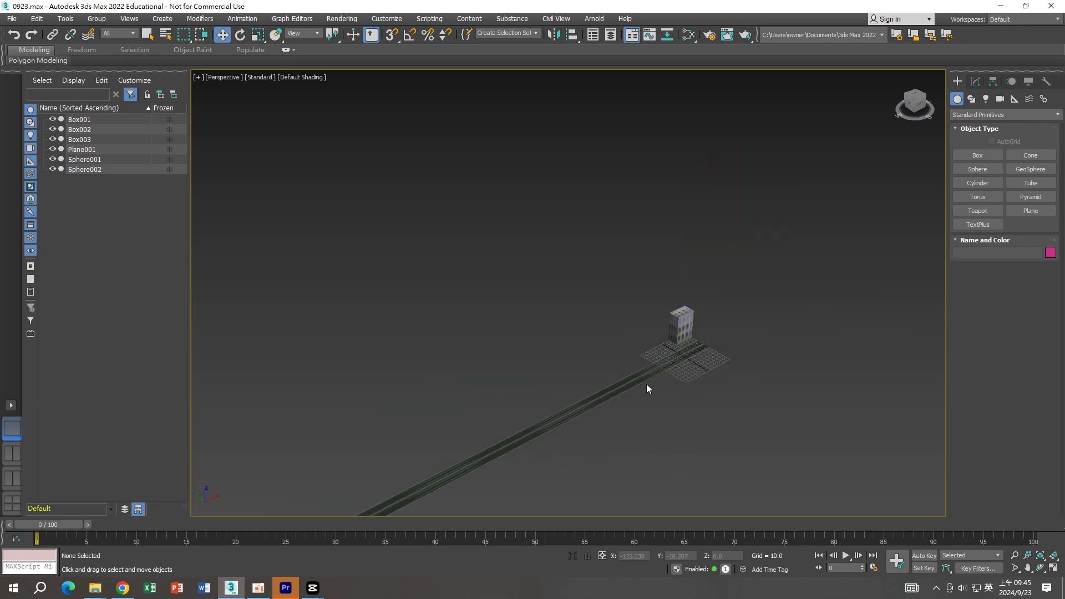
pyautogui.moveTo(647, 388); pyautogui.dragTo(671, 297, button='middle')
pyautogui.moveTo(558, 367); pyautogui.dragTo(405, 441, button='middle')
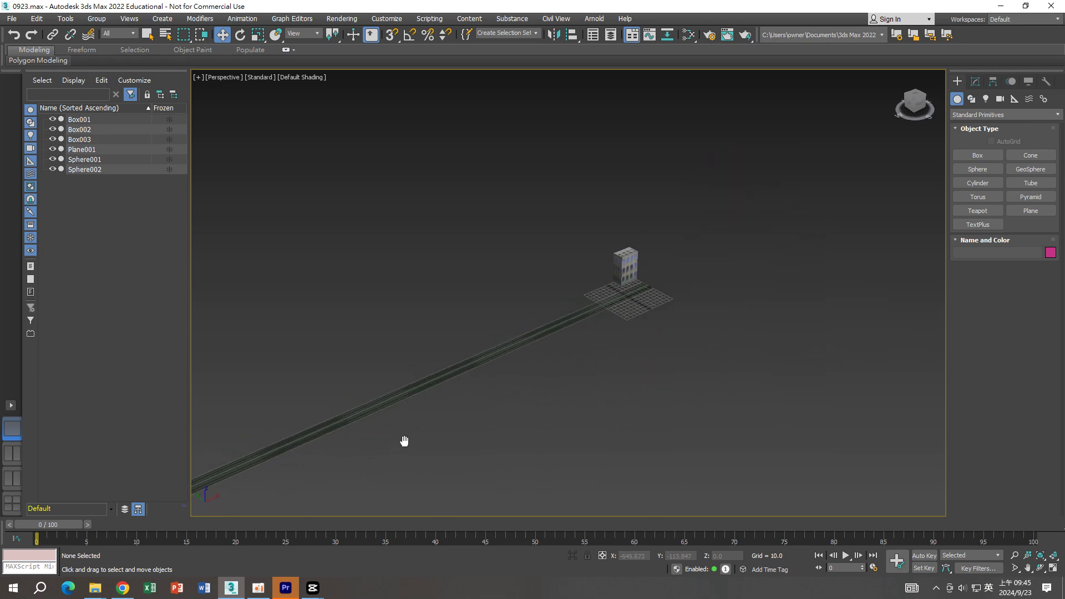
pyautogui.scroll(6, 624, 257)
pyautogui.click(624, 257)
pyautogui.scroll(-2, 624, 256)
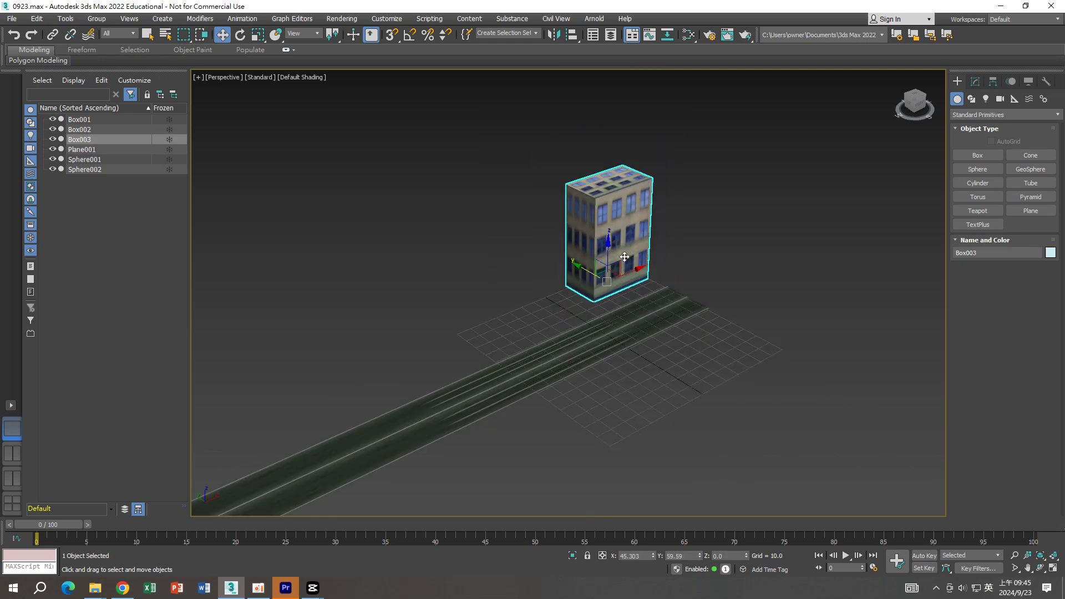
pyautogui.moveTo(633, 282); pyautogui.dragTo(641, 295, button='middle')
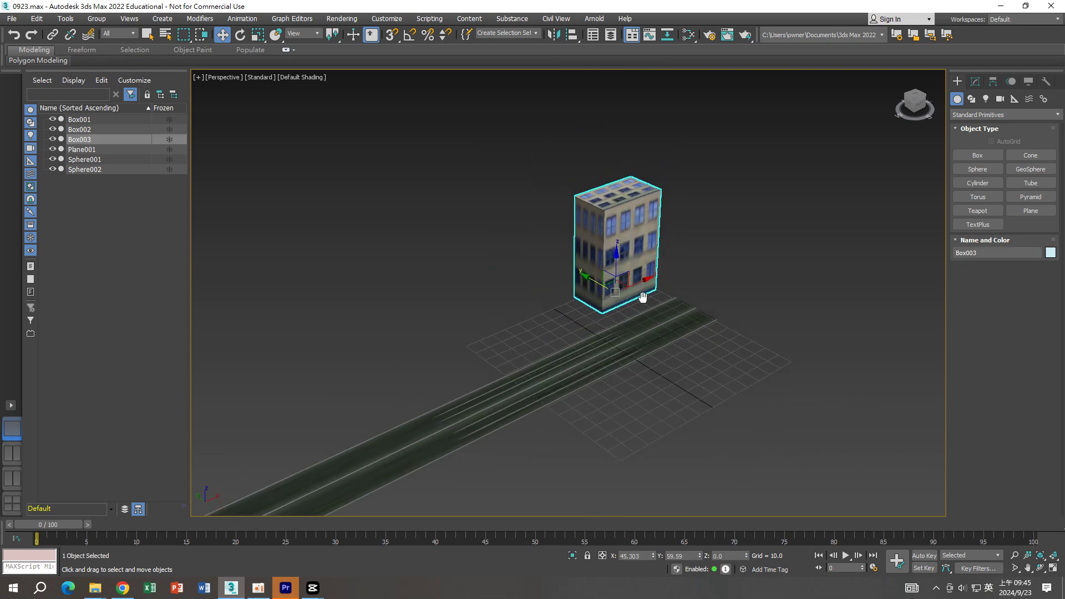
pyautogui.moveTo(588, 282)
pyautogui.mouseDown()
pyautogui.moveTo(642, 297)
pyautogui.moveTo(572, 315)
pyautogui.mouseUp()
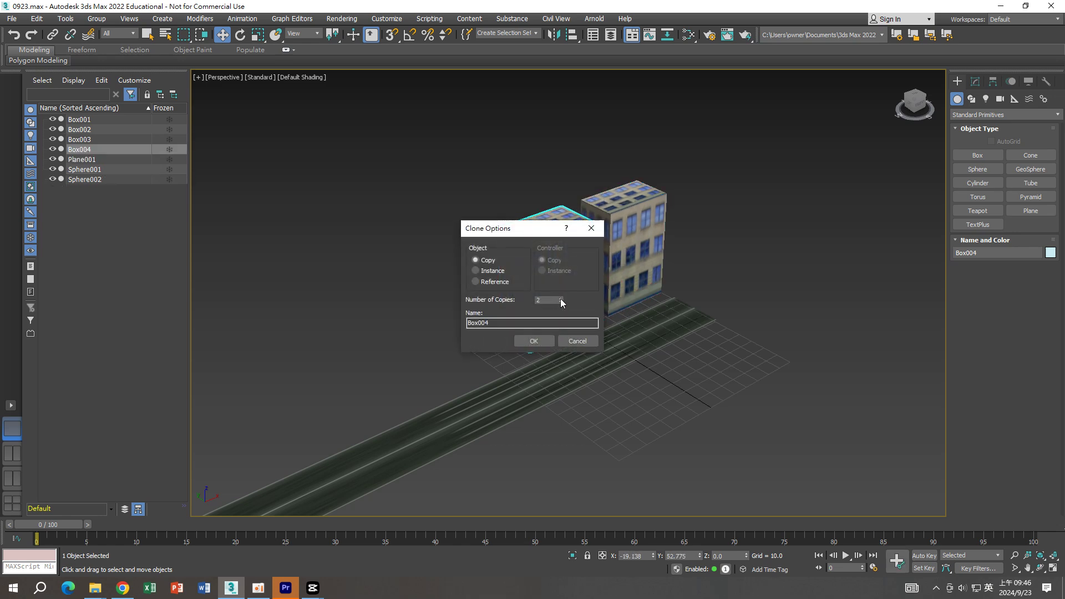
pyautogui.click(535, 339)
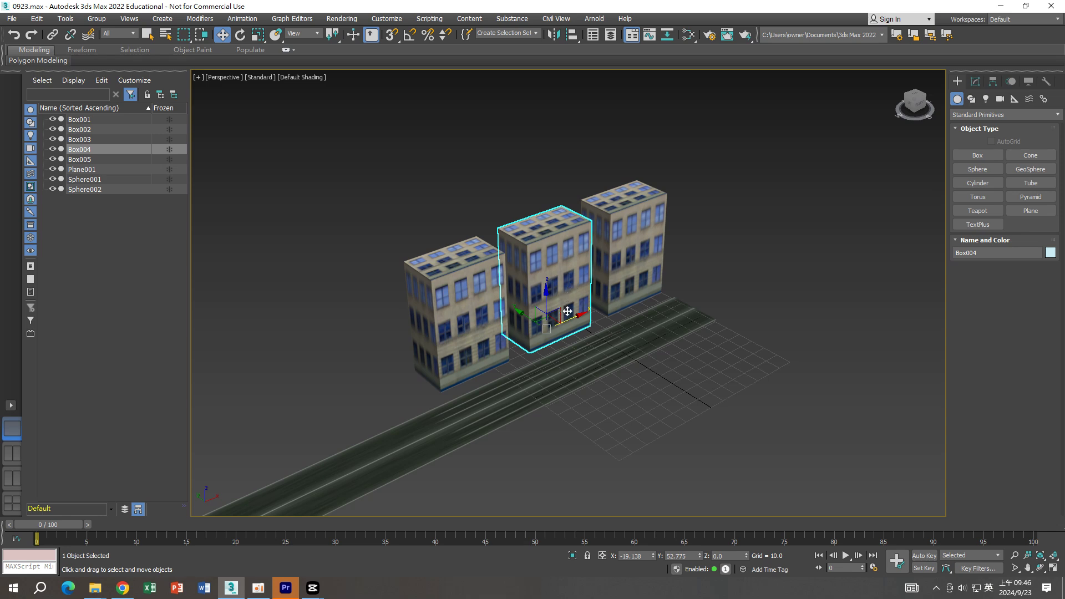
# Scale the middle building taller and wider along Y.
pyautogui.click(258, 34)
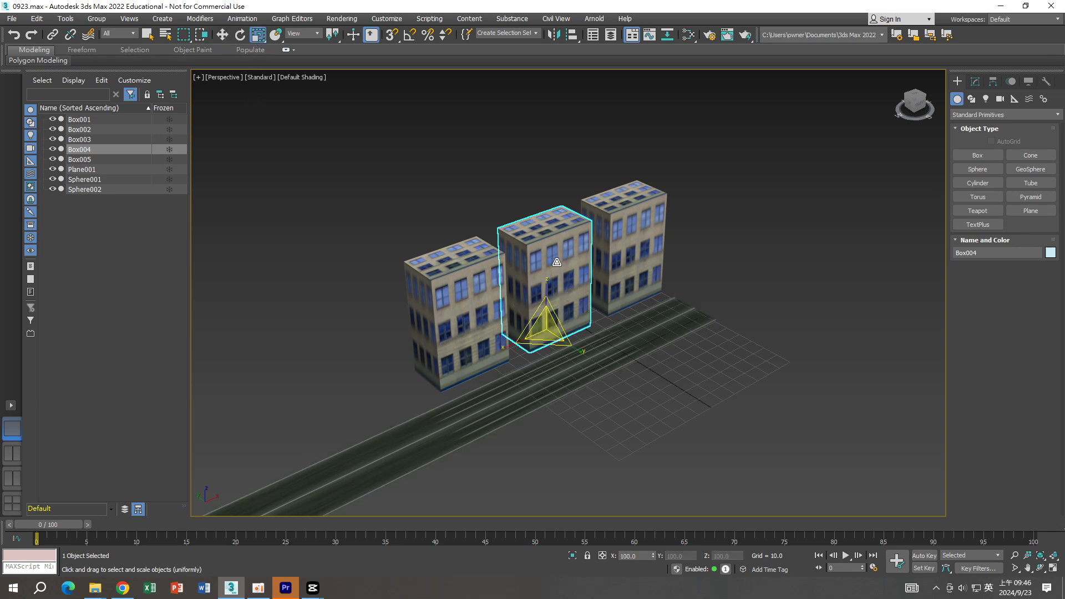
pyautogui.moveTo(548, 288); pyautogui.dragTo(552, 316)
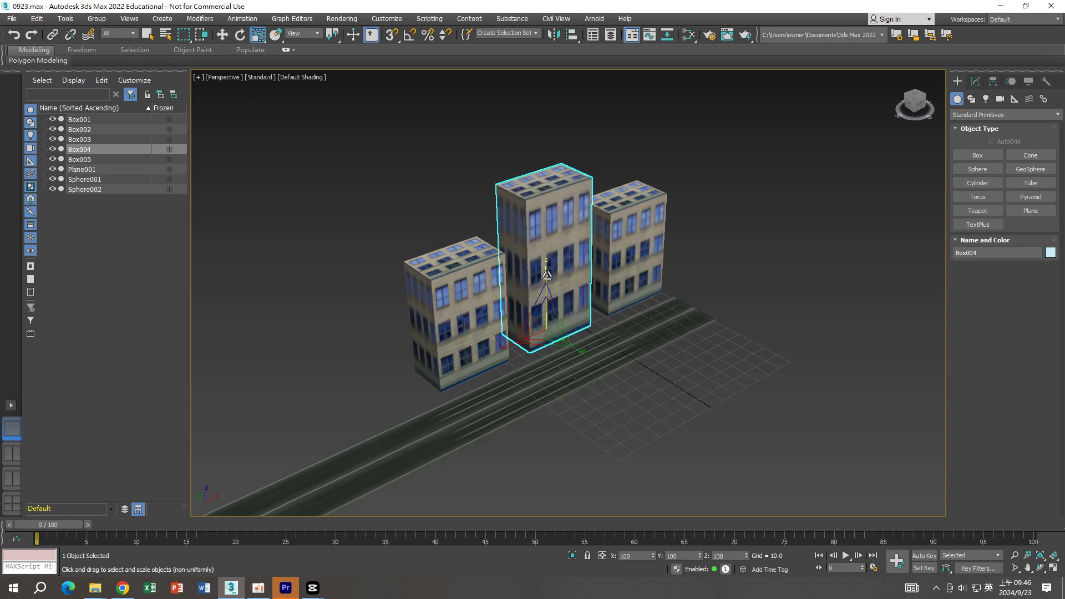
pyautogui.moveTo(574, 347); pyautogui.dragTo(580, 355)
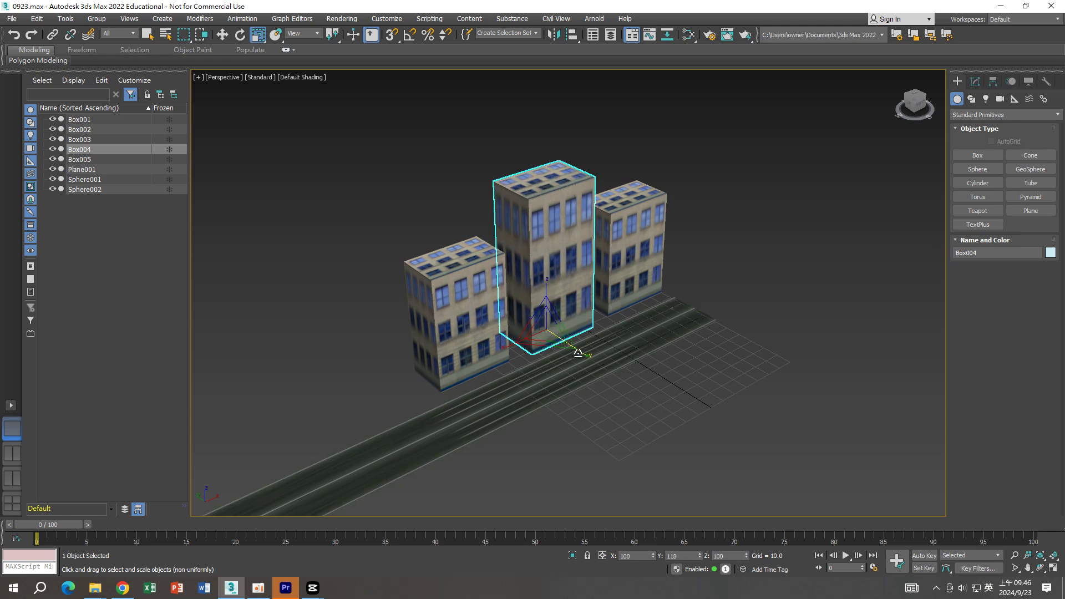
# Make the front building Box005 taller and narrower, then shift it toward the others.
pyautogui.click(449, 355)
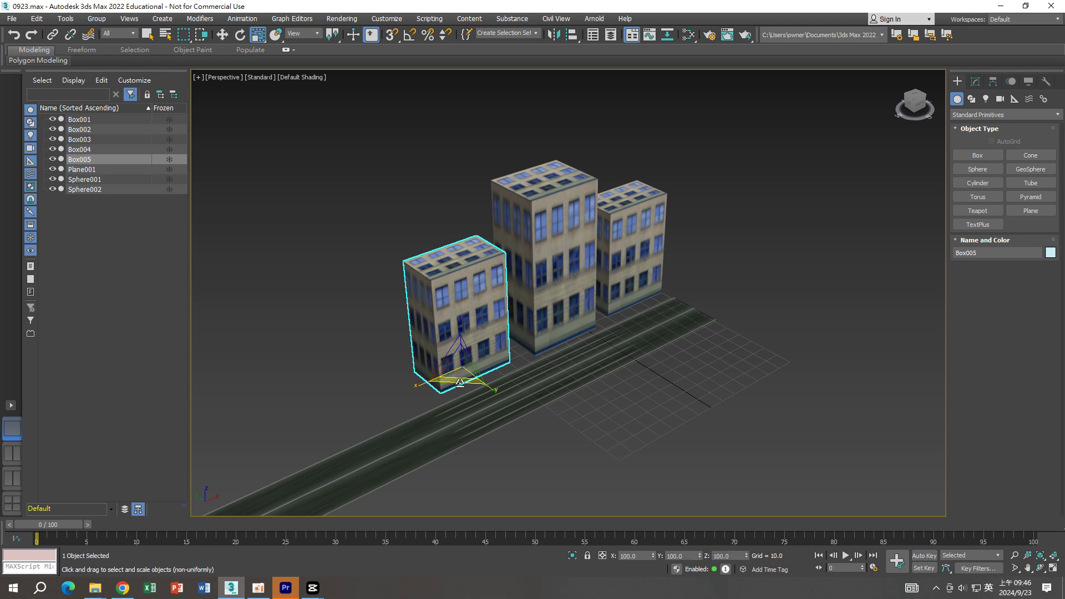
pyautogui.moveTo(460, 326); pyautogui.dragTo(460, 282)
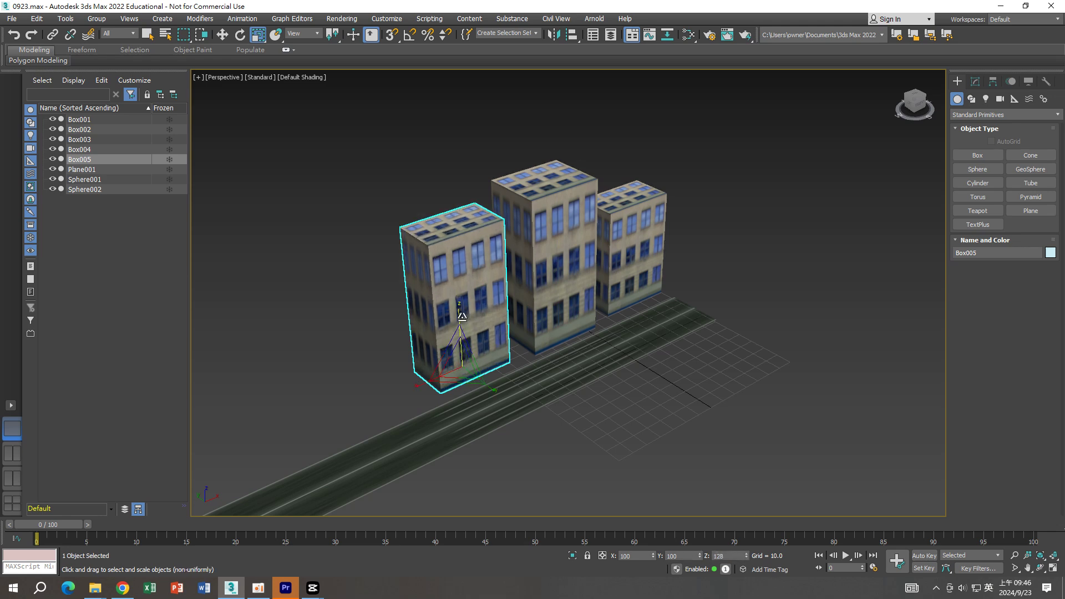
pyautogui.moveTo(447, 375); pyautogui.dragTo(430, 382)
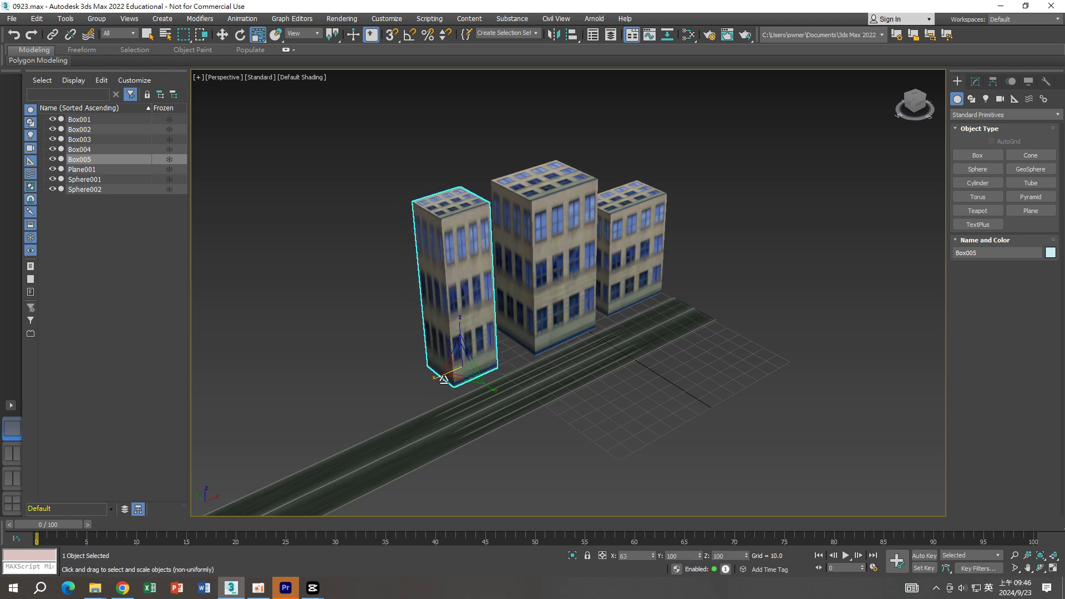
pyautogui.click(222, 34)
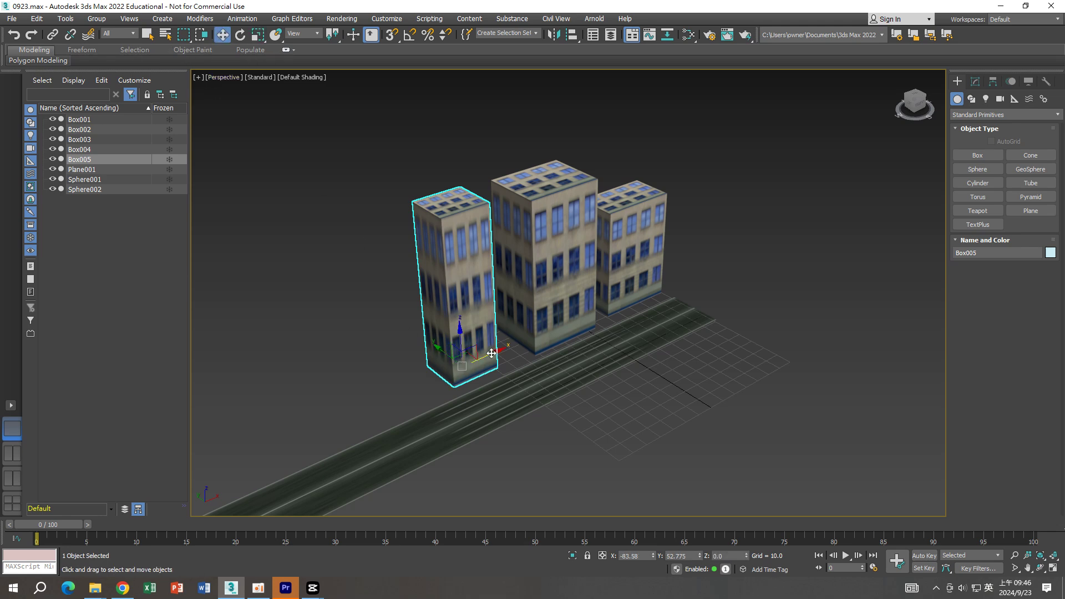
pyautogui.moveTo(491, 354); pyautogui.dragTo(509, 352)
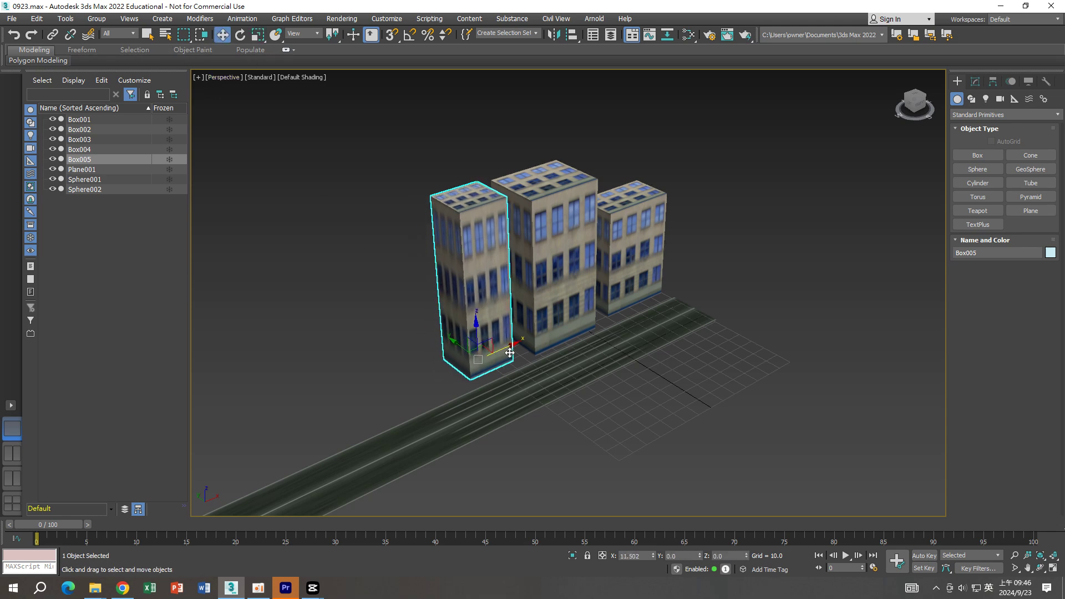
# Scale Box005 down along Z so it stands lower than the middle building.
pyautogui.click(257, 35)
pyautogui.moveTo(471, 315); pyautogui.dragTo(469, 335)
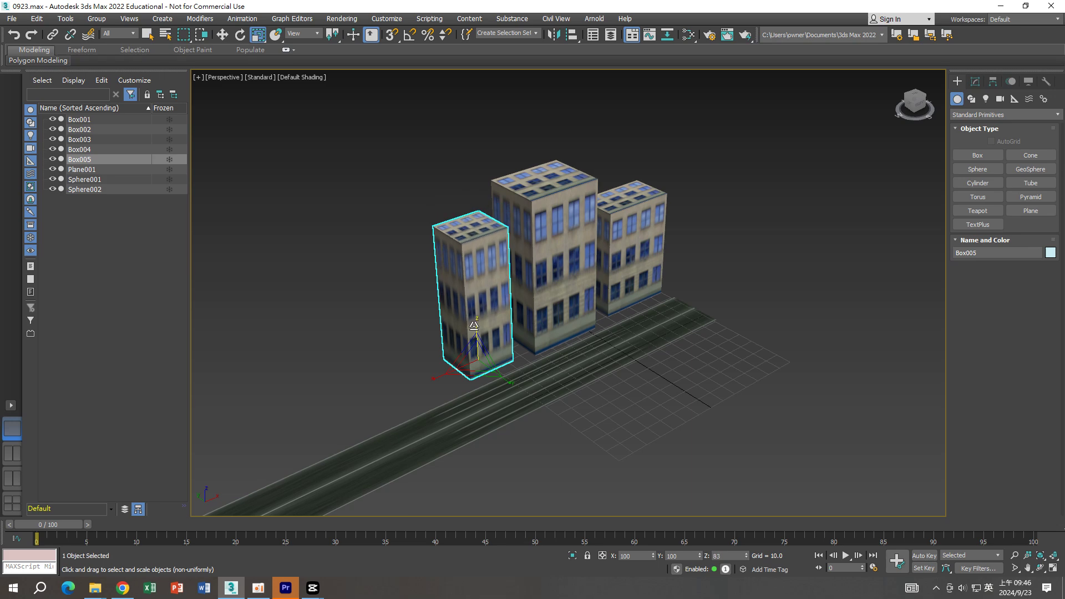
pyautogui.click(393, 294)
pyautogui.moveTo(394, 294)
pyautogui.mouseDown(button='middle')
pyautogui.moveTo(409, 256)
pyautogui.moveTo(447, 247)
pyautogui.mouseUp(button='middle')
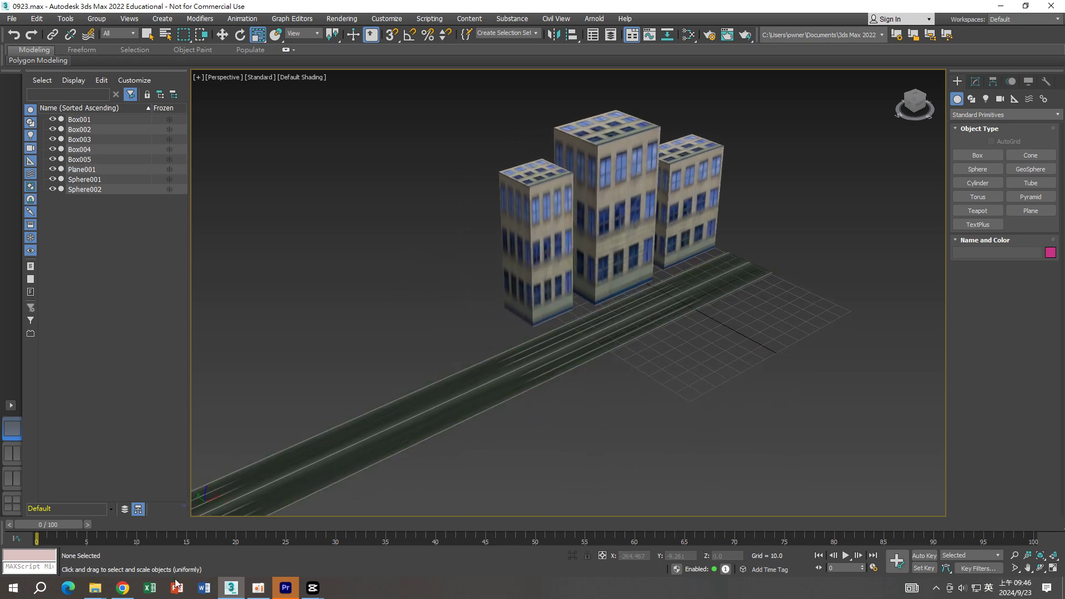
# Apply Windows2 to the middle building and Windows1 to the slim left building.
pyautogui.click(105, 569)
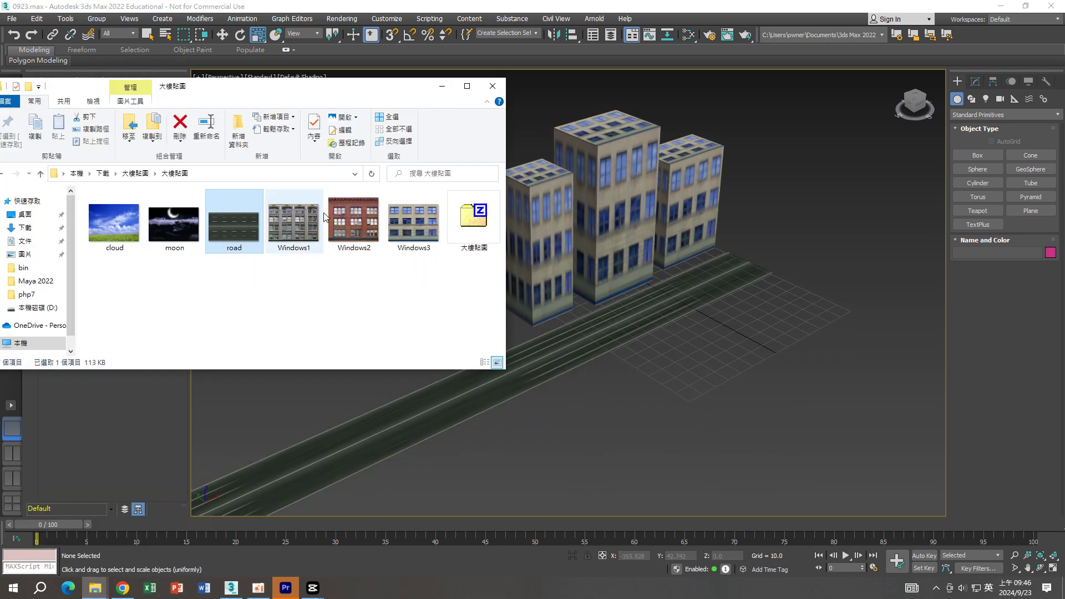
pyautogui.moveTo(353, 221); pyautogui.dragTo(603, 219)
pyautogui.moveTo(294, 221); pyautogui.dragTo(541, 265)
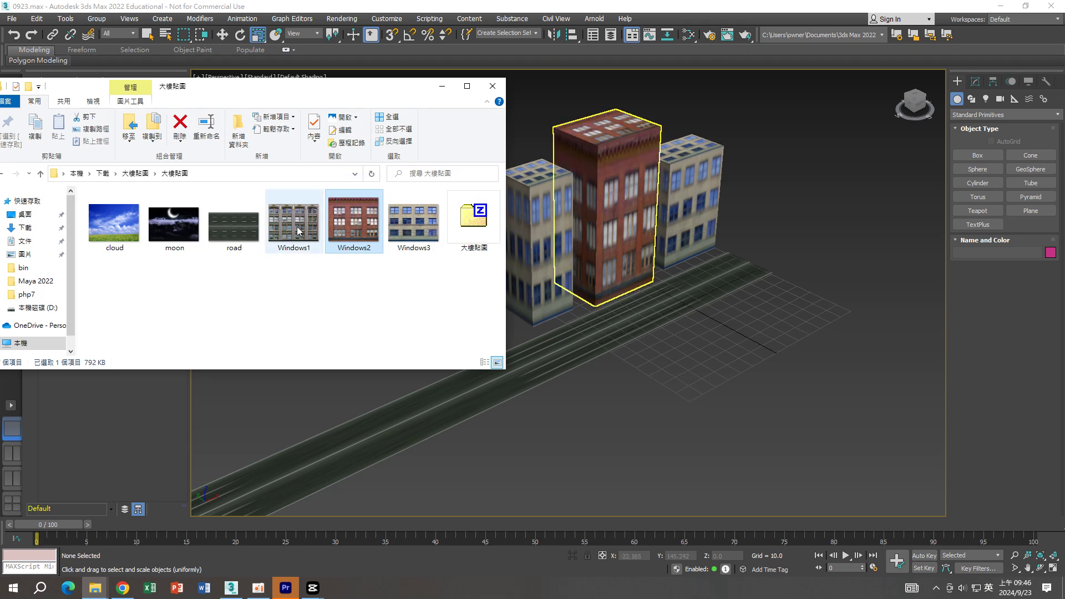
pyautogui.click(637, 351)
pyautogui.moveTo(637, 351)
pyautogui.keyDown('alt'); pyautogui.mouseDown(button='middle')
pyautogui.moveTo(677, 347)
pyautogui.moveTo(658, 333)
pyautogui.moveTo(674, 272)
pyautogui.mouseUp(button='middle'); pyautogui.keyUp('alt')
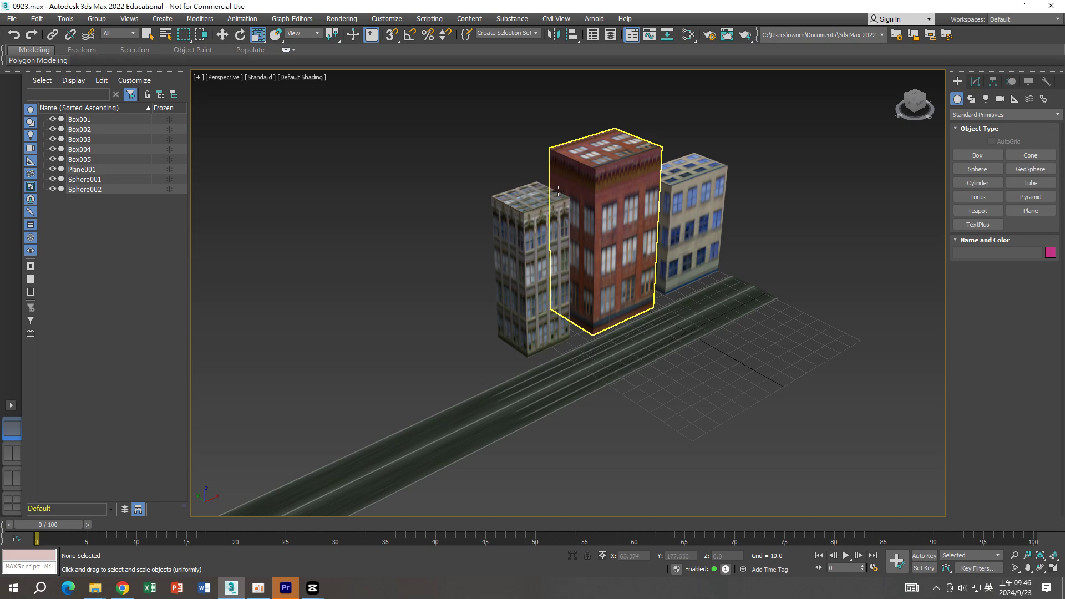
pyautogui.click(302, 77)
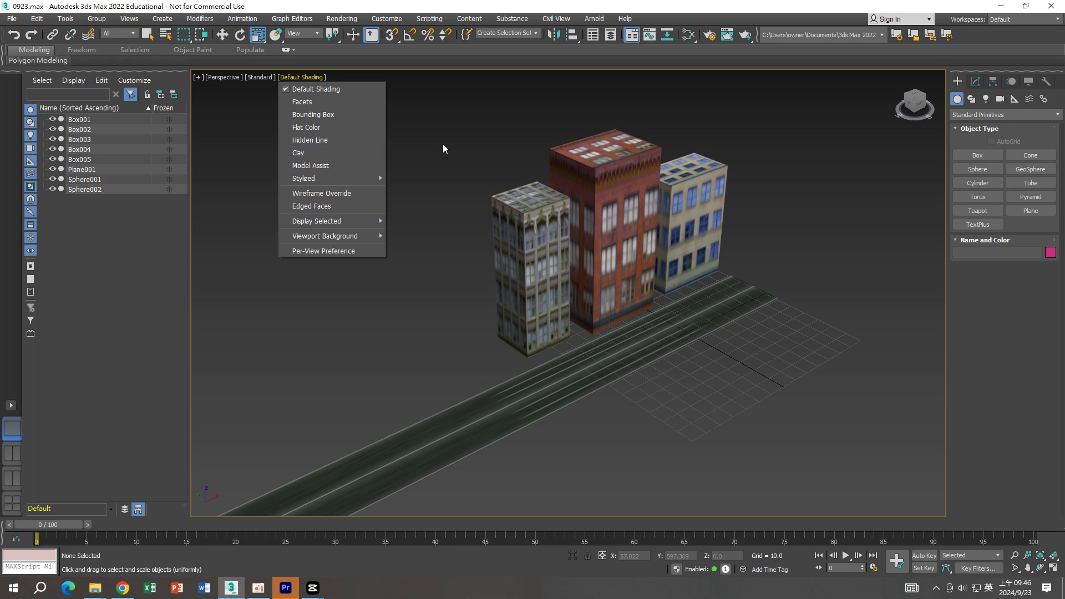
pyautogui.click(452, 217)
pyautogui.press('F3')
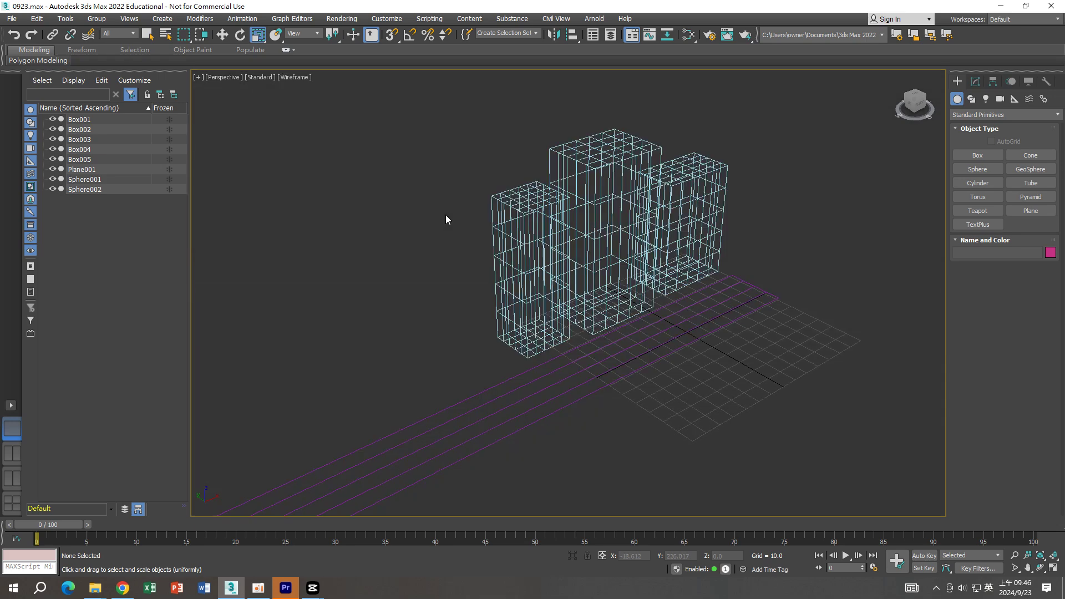
pyautogui.press('F3')
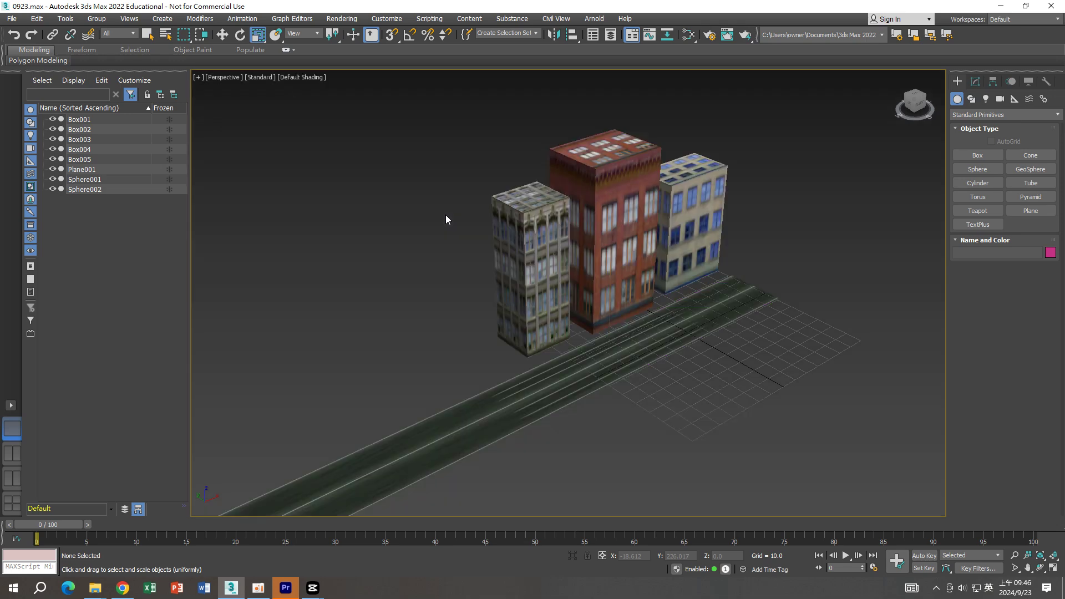
pyautogui.press('F3')
pyautogui.press('F3')
pyautogui.click(258, 587)
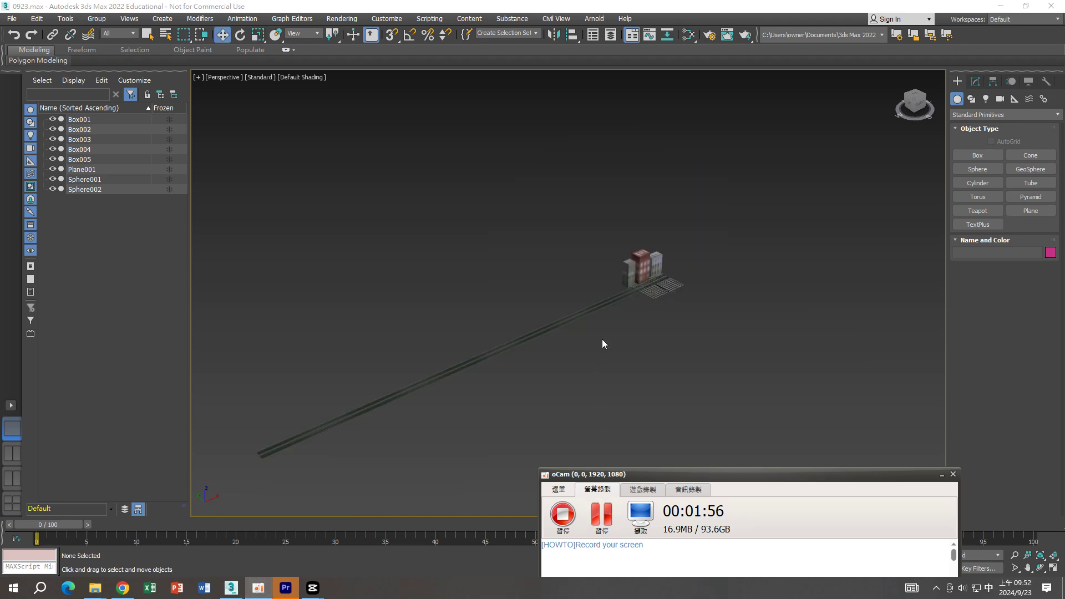
pyautogui.moveTo(601, 340)
pyautogui.mouseDown(button='middle')
pyautogui.moveTo(603, 351)
pyautogui.moveTo(614, 307)
pyautogui.moveTo(629, 299)
pyautogui.mouseUp(button='middle')
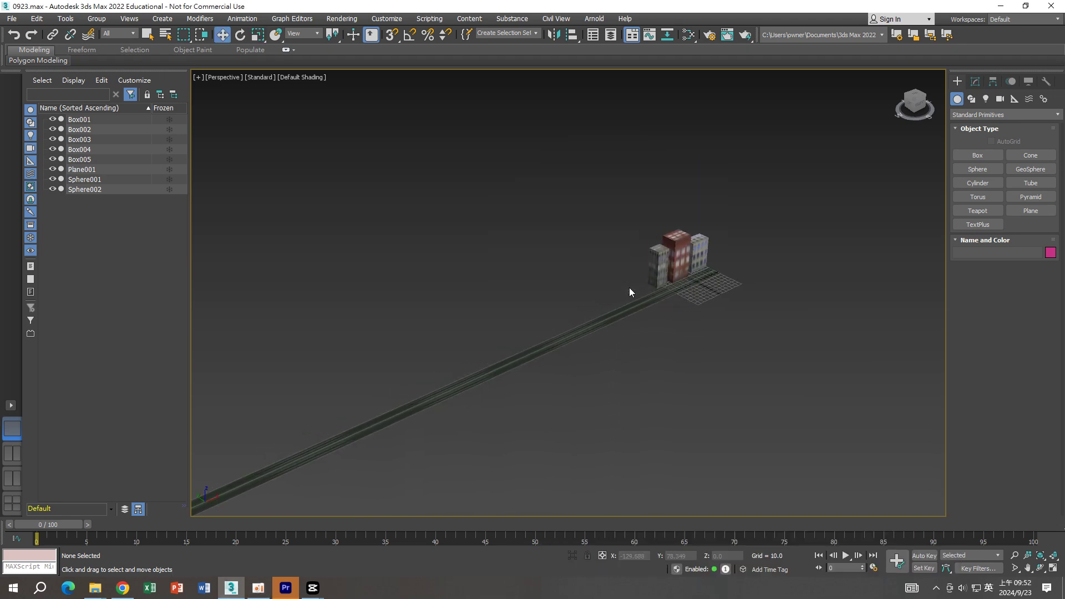
pyautogui.scroll(2, 629, 287)
pyautogui.scroll(2, 629, 288)
pyautogui.scroll(1, 654, 244)
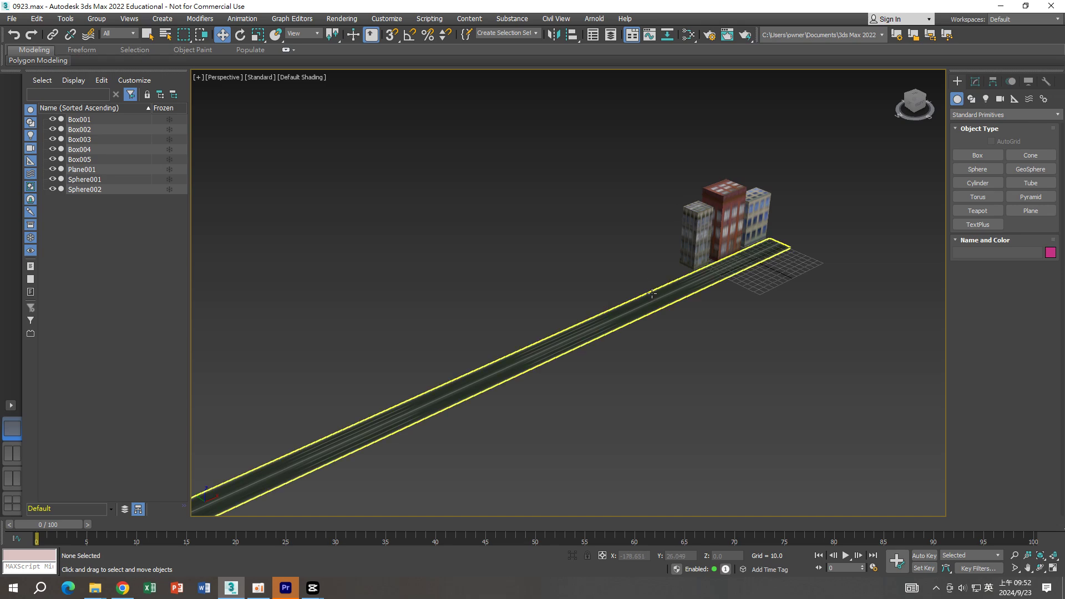
pyautogui.moveTo(697, 307)
pyautogui.mouseDown(button='middle')
pyautogui.moveTo(751, 318)
pyautogui.moveTo(677, 348)
pyautogui.moveTo(687, 311)
pyautogui.mouseUp(button='middle')
pyautogui.scroll(3, 677, 350)
pyautogui.scroll(-3, 678, 350)
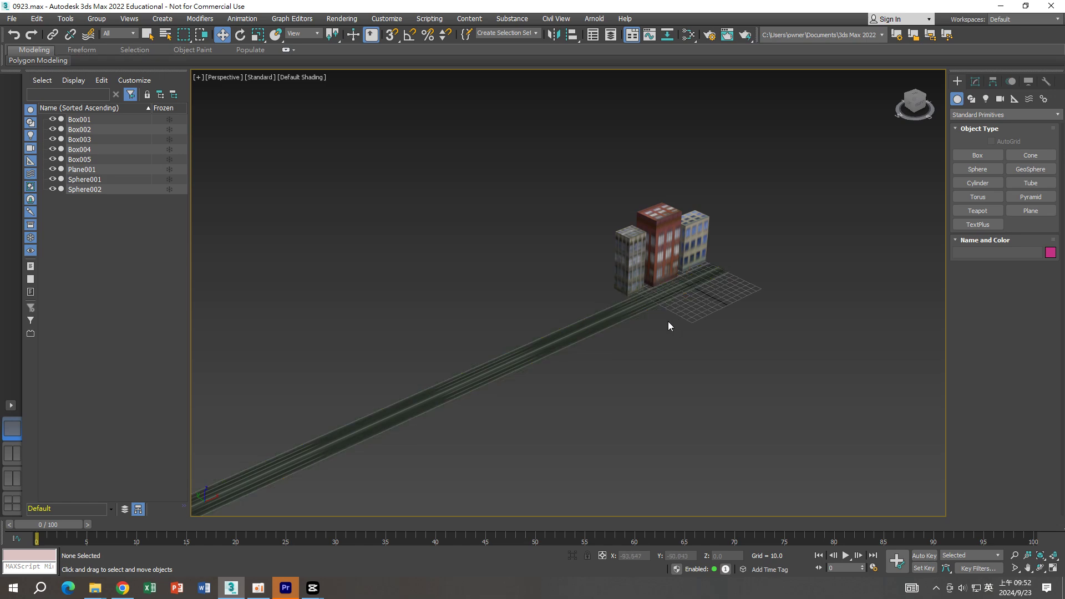
pyautogui.scroll(3, 653, 311)
pyautogui.scroll(3, 604, 280)
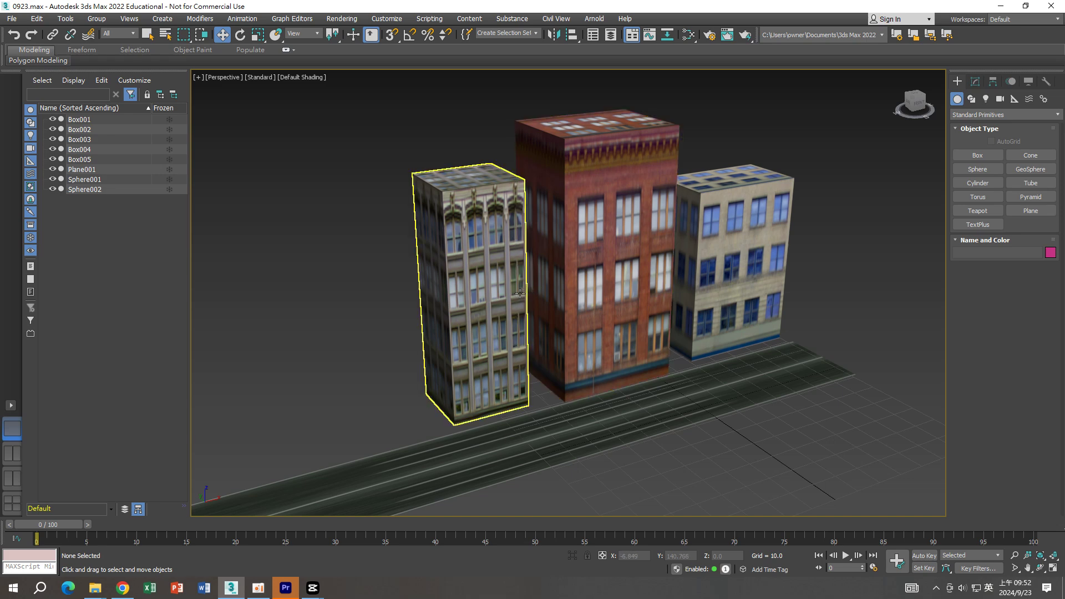
pyautogui.click(757, 270)
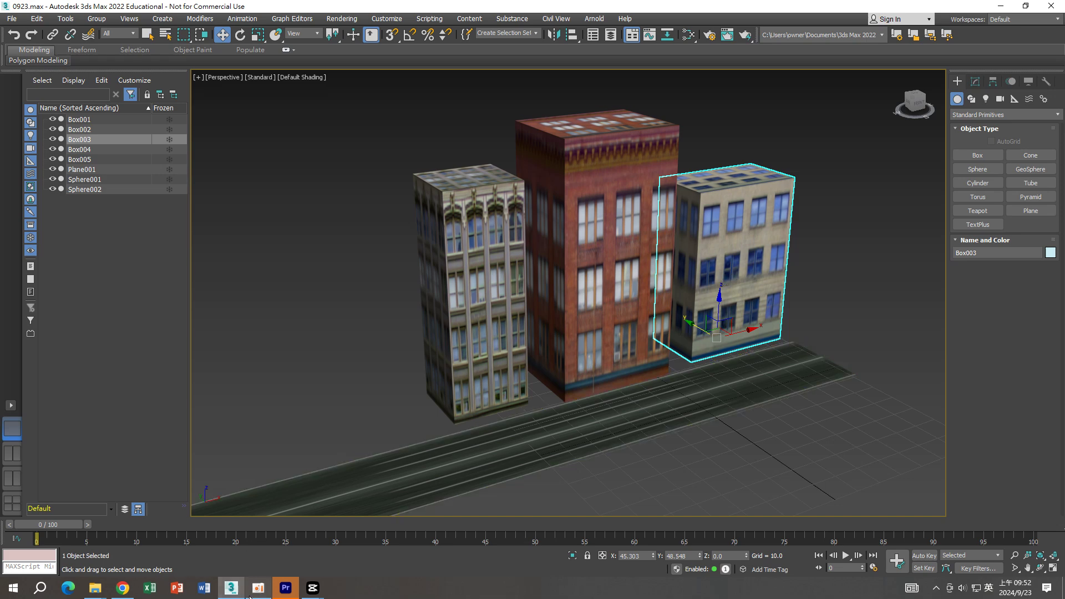
pyautogui.moveTo(122, 587)
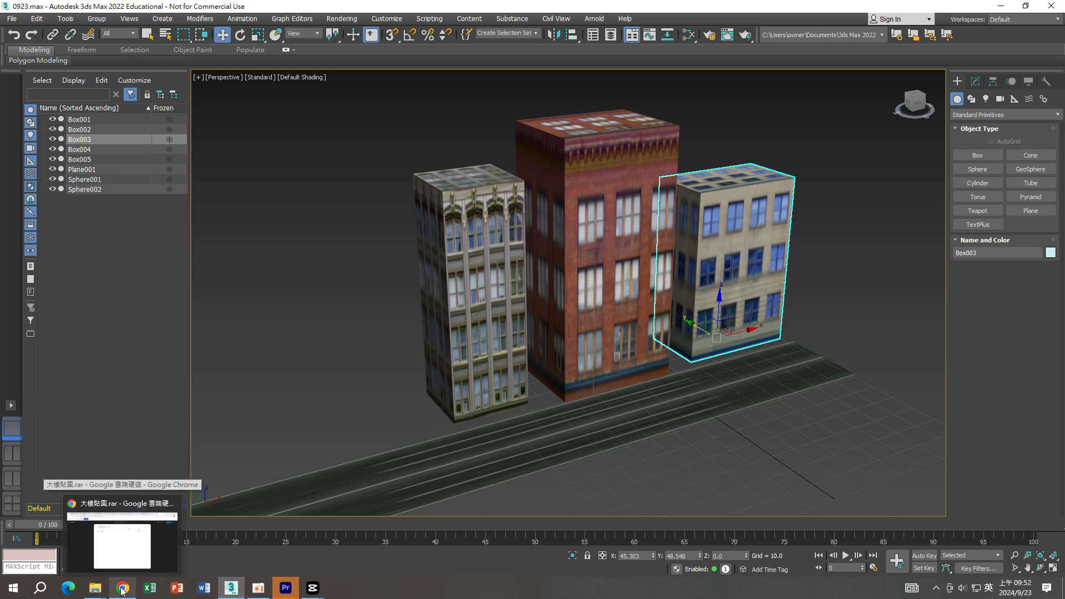
pyautogui.click(122, 535)
pyautogui.click(541, 11)
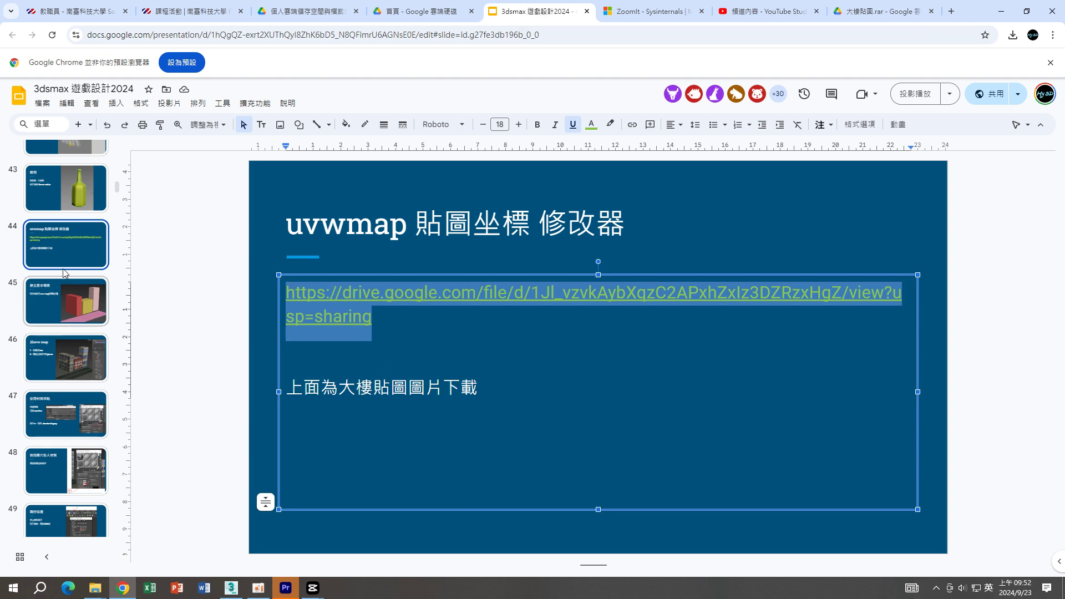
pyautogui.click(65, 292)
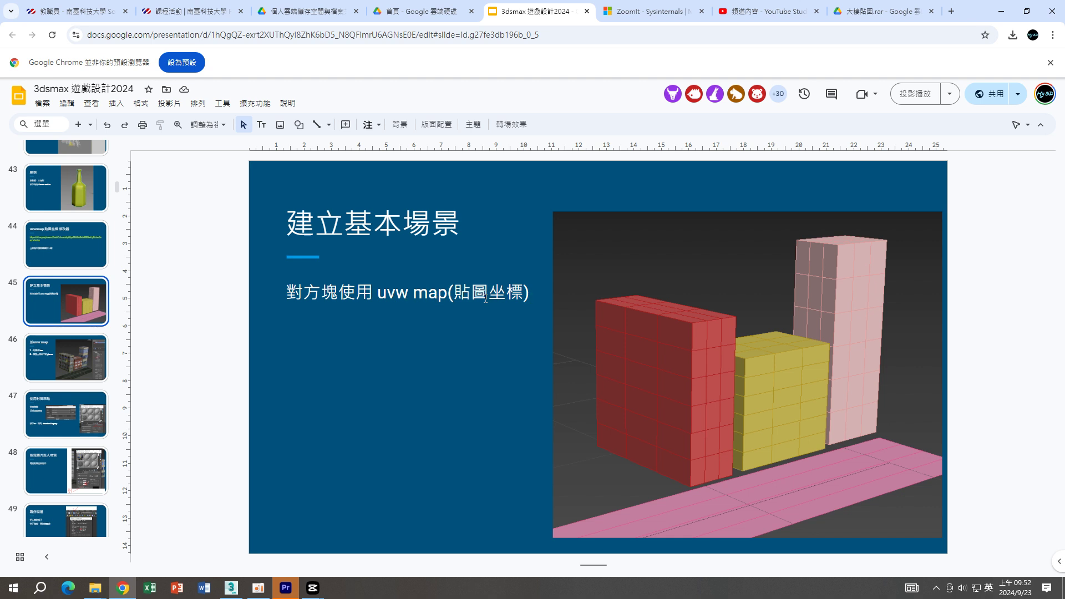
pyautogui.click(96, 370)
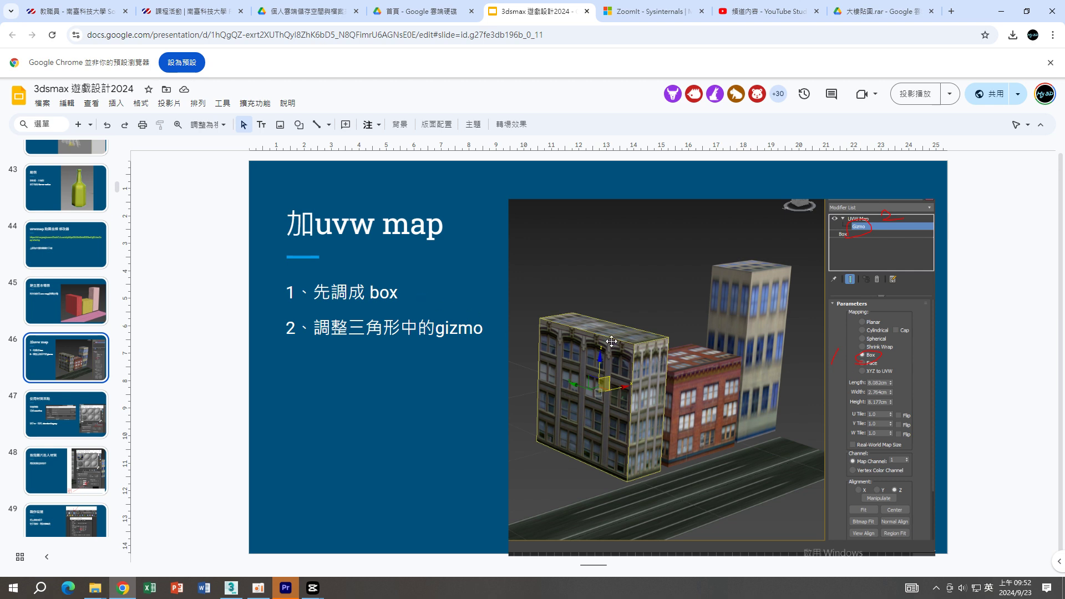
pyautogui.moveTo(369, 295); pyautogui.dragTo(397, 297)
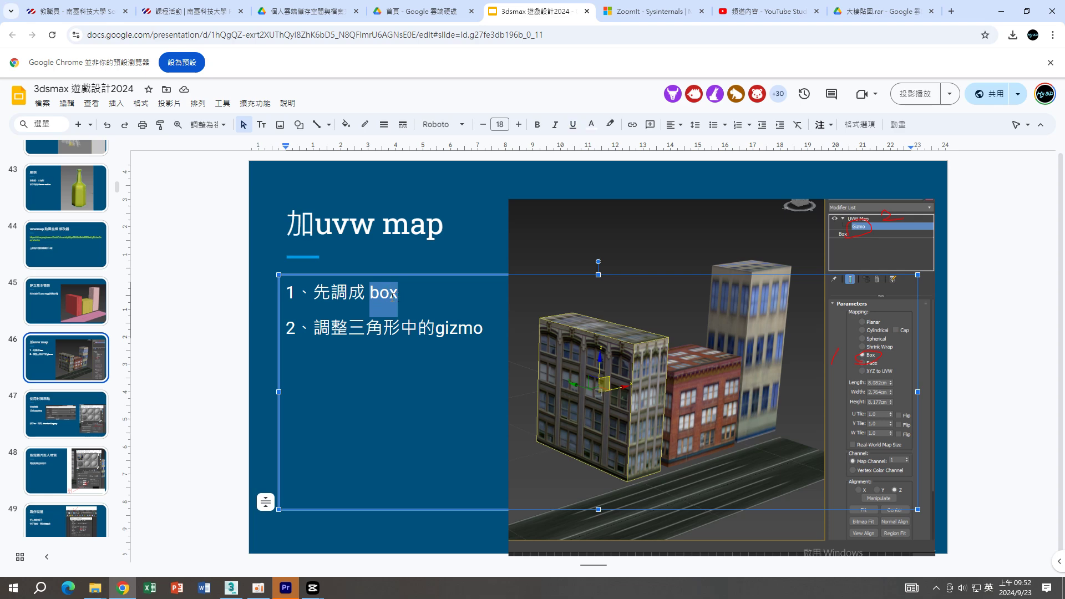
pyautogui.click(233, 589)
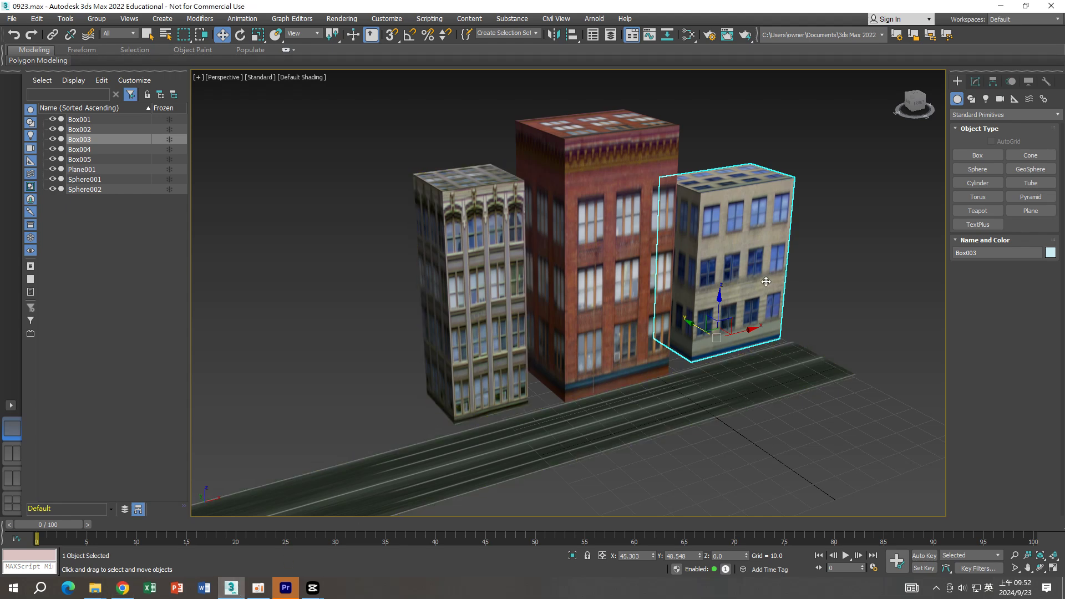
# Add a UVW Map modifier to Box003 with Mapping set to Box.
pyautogui.write('x')
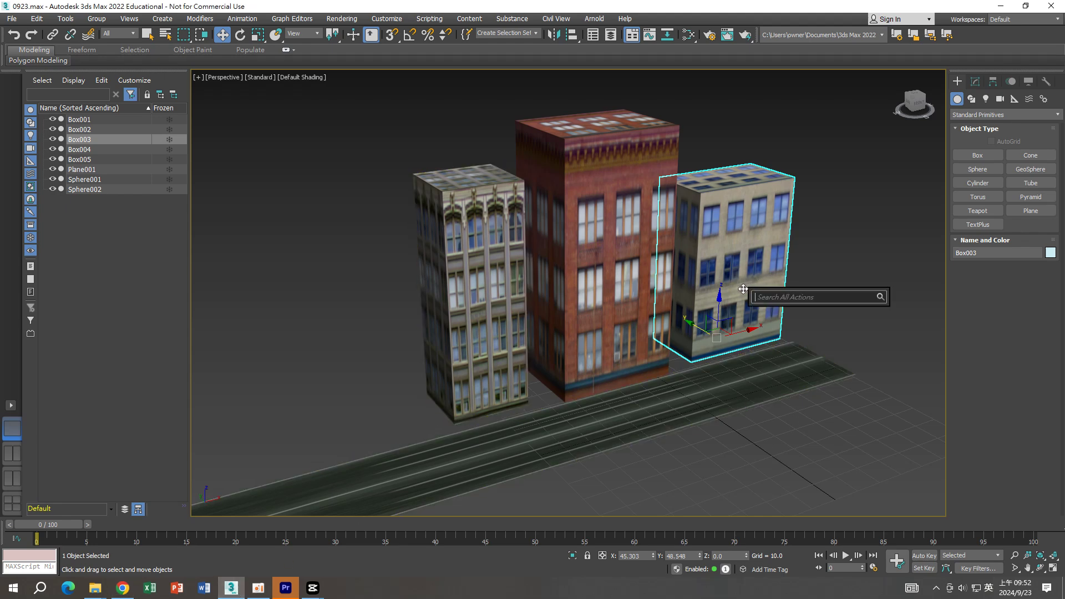
pyautogui.write('uvw')
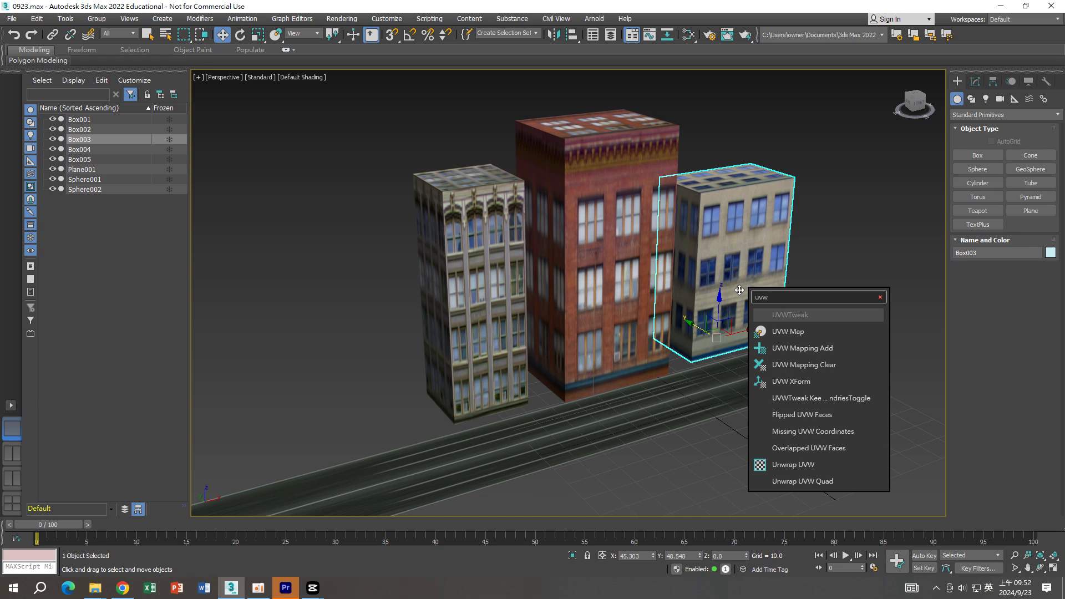
pyautogui.click(802, 331)
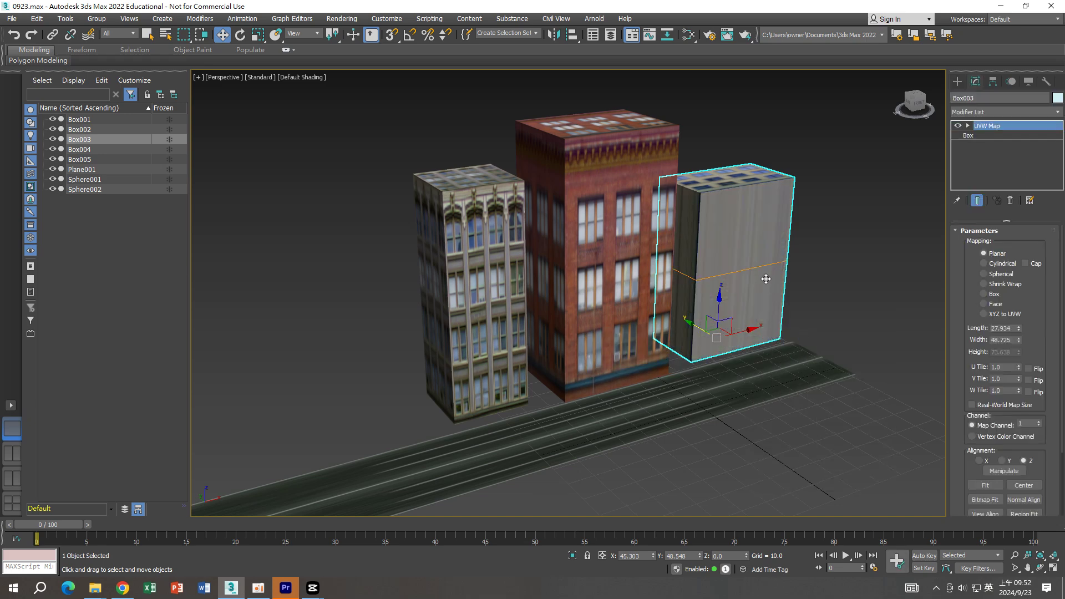
pyautogui.scroll(3, 741, 264)
pyautogui.scroll(2, 699, 276)
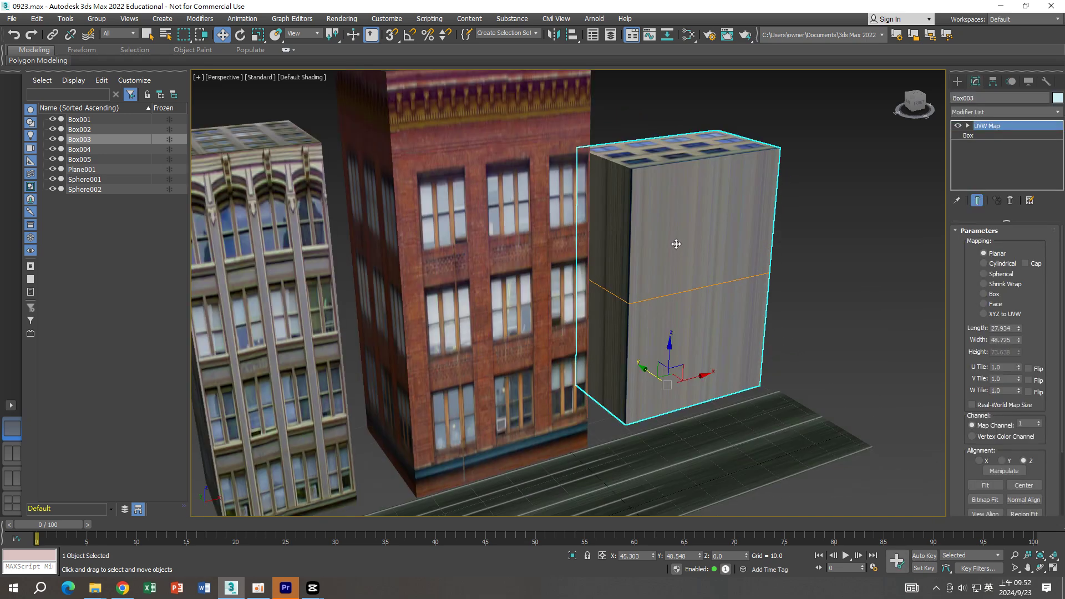
pyautogui.scroll(-3, 674, 245)
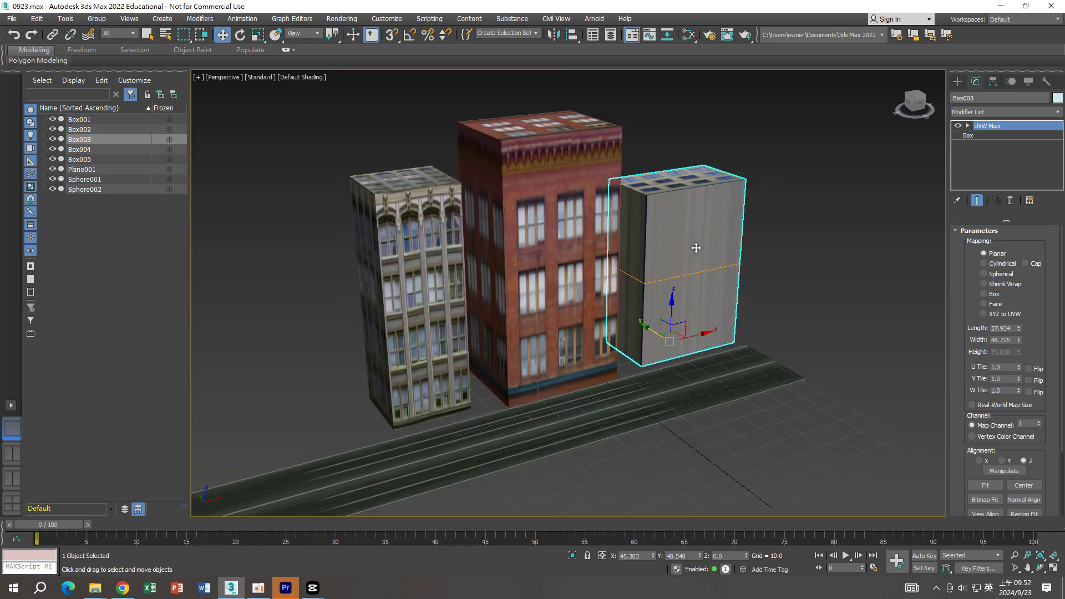
pyautogui.click(994, 295)
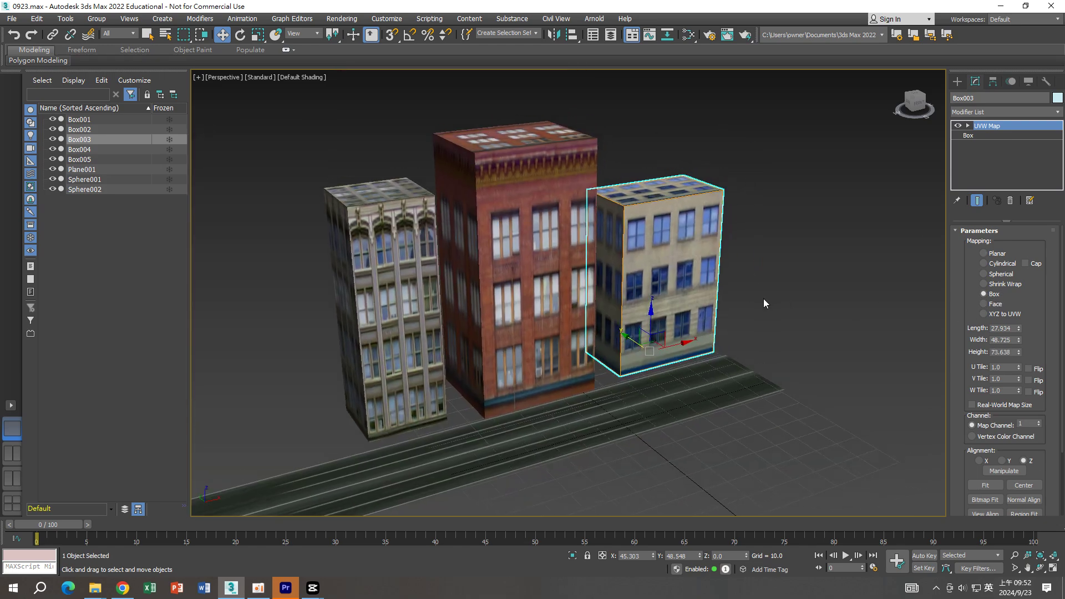
# Shrink Box003's UVW Map to width 25.337 and height 27.246, undoing an accidental move.
pyautogui.scroll(3, 763, 298)
pyautogui.scroll(2, 634, 286)
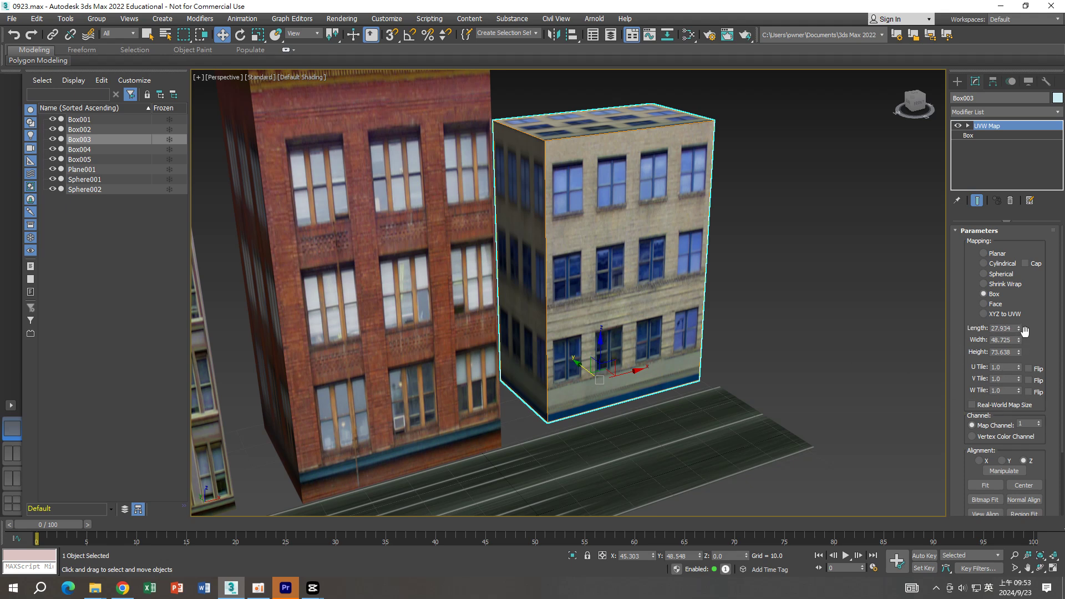
pyautogui.moveTo(1019, 328)
pyautogui.mouseDown()
pyautogui.moveTo(1023, 296)
pyautogui.moveTo(1019, 390)
pyautogui.mouseUp()
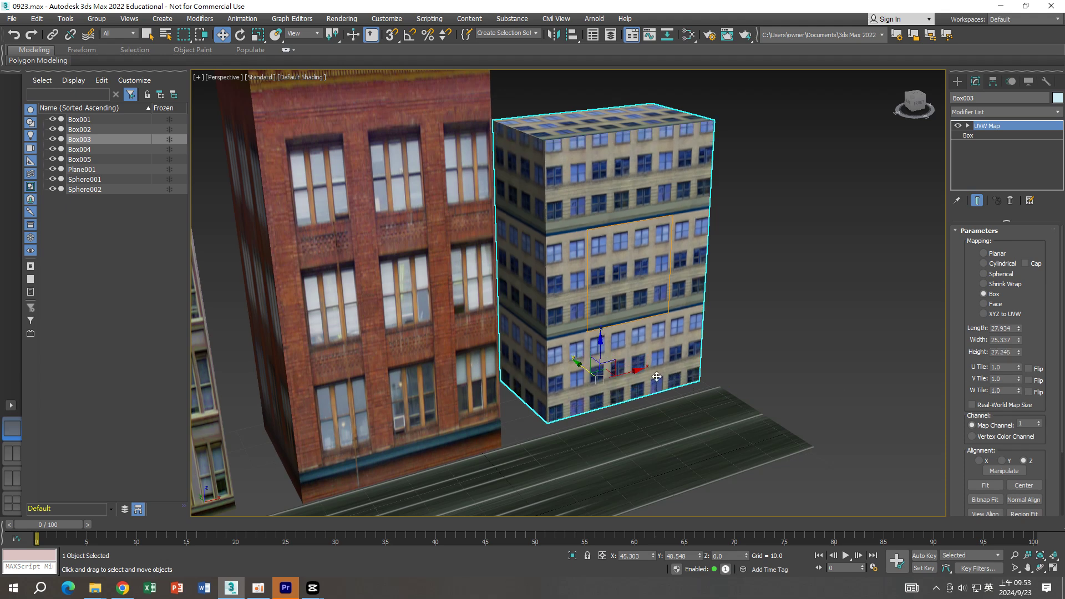
pyautogui.moveTo(600, 352); pyautogui.dragTo(602, 338)
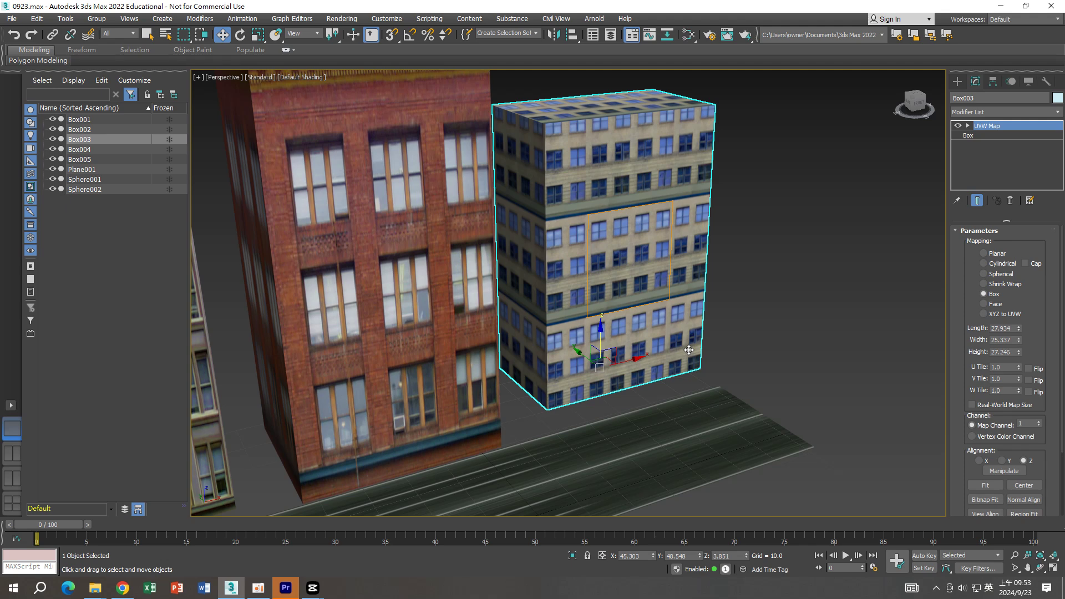
pyautogui.hotkey('ctrl', 'z')
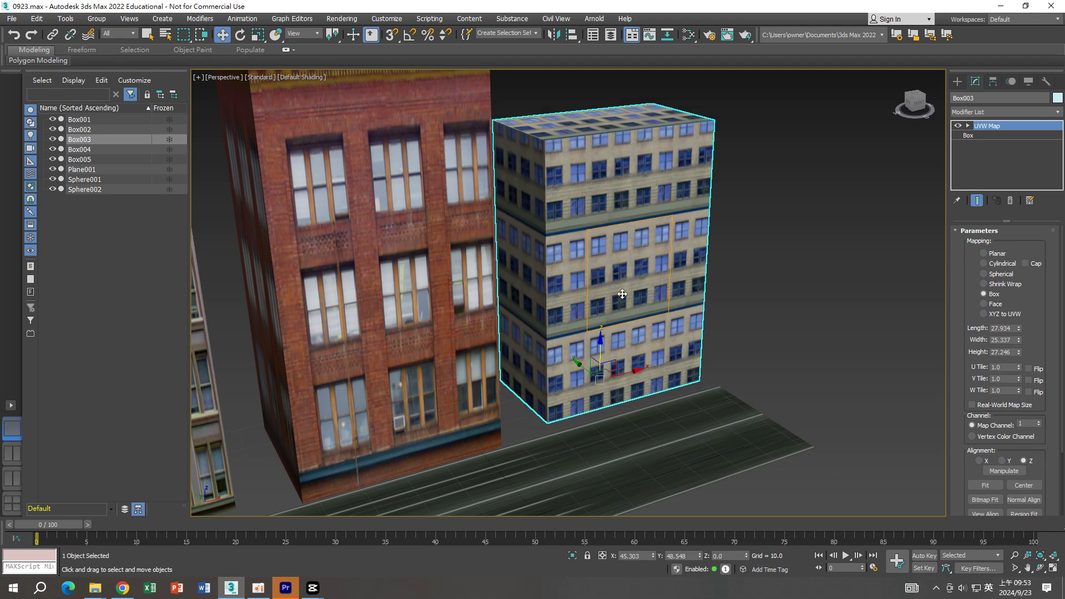
pyautogui.click(969, 126)
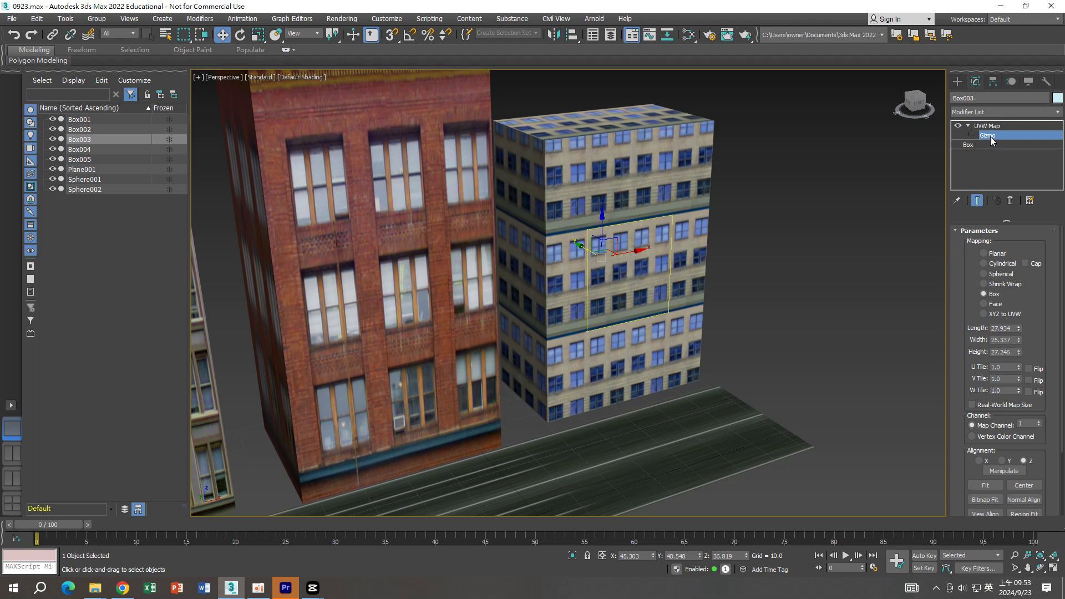
# Raise Box003's UVW Map gizmo and bring the mapping height to about 25.066.
pyautogui.moveTo(603, 232); pyautogui.dragTo(604, 150)
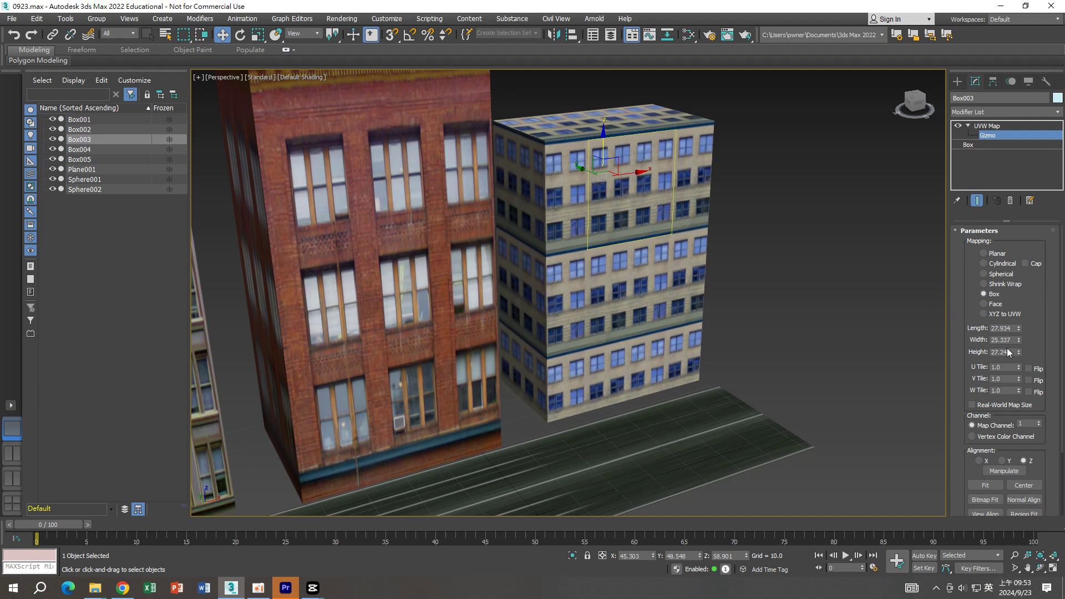
pyautogui.moveTo(1017, 353); pyautogui.dragTo(1018, 355)
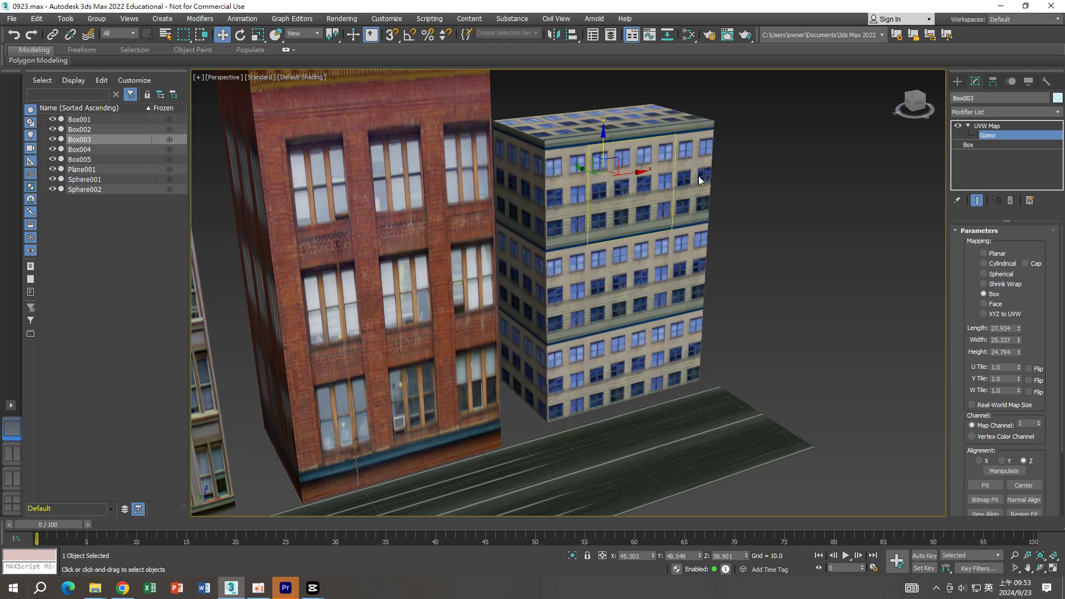
pyautogui.moveTo(605, 143); pyautogui.dragTo(604, 137)
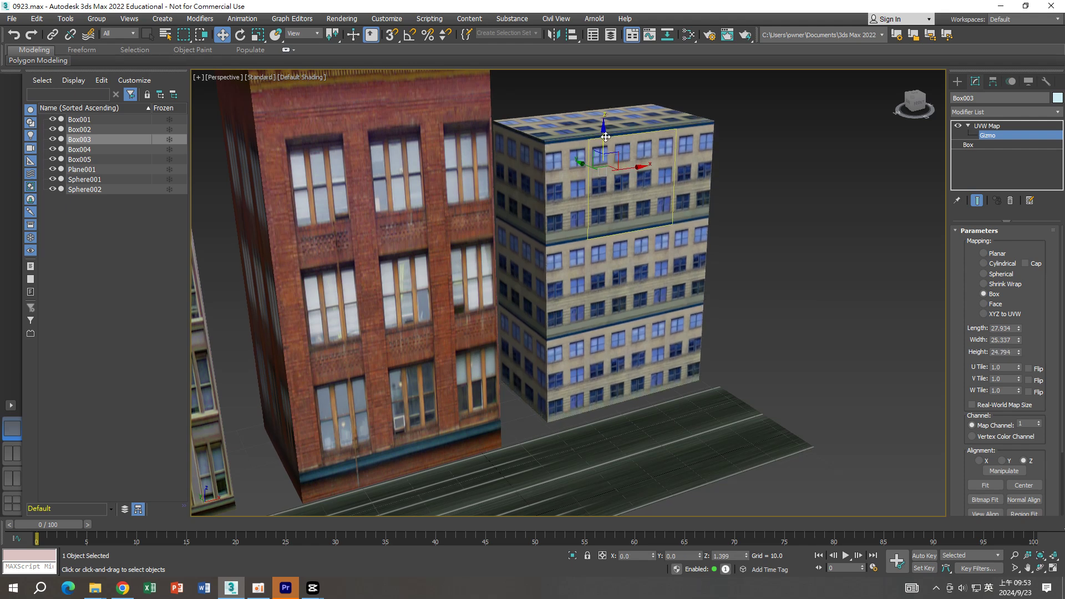
pyautogui.click(991, 125)
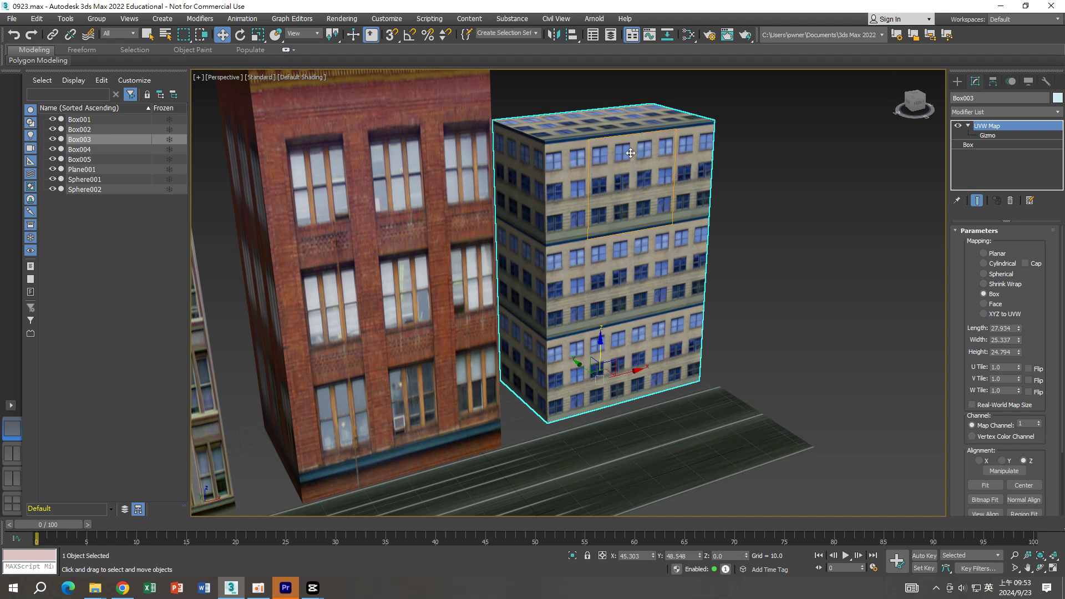
pyautogui.moveTo(600, 350); pyautogui.dragTo(607, 283)
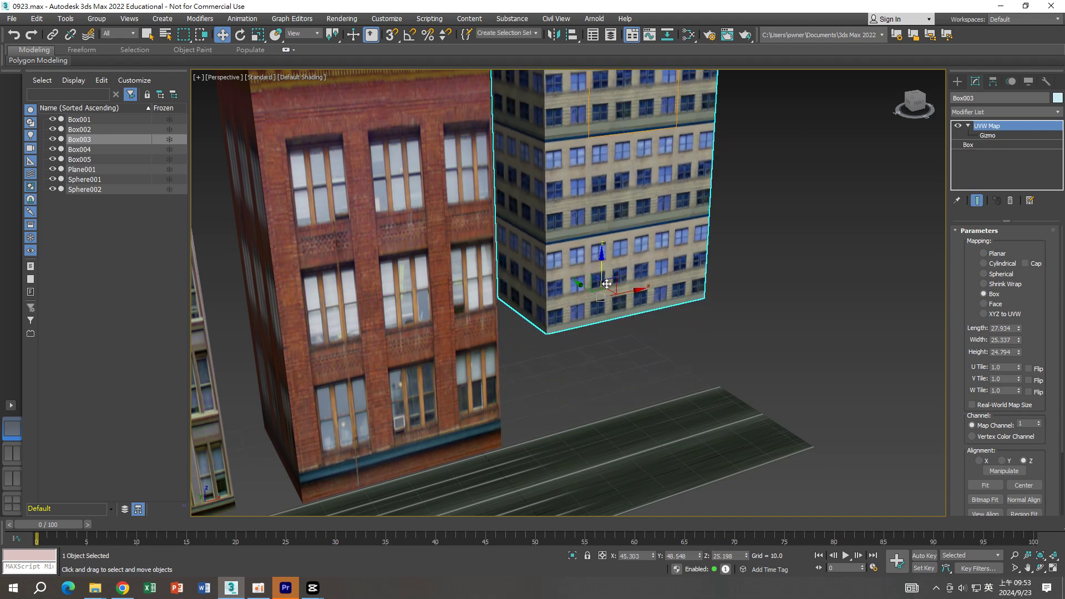
pyautogui.hotkey('ctrl', 'z')
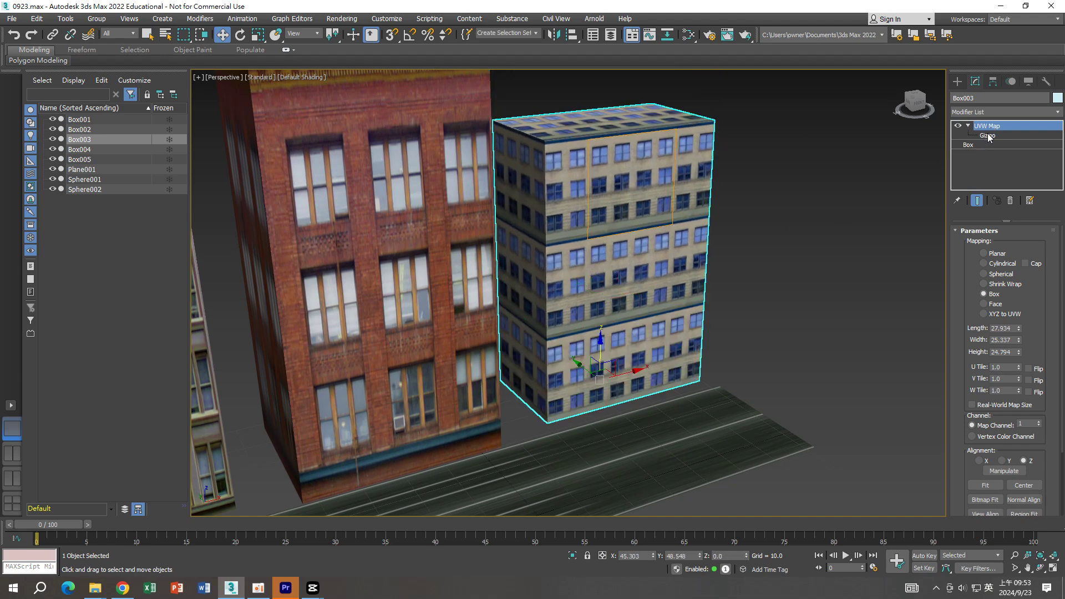
# Fine-tune the gizmo so the facade meets the roofline, then deselect the building.
pyautogui.click(987, 135)
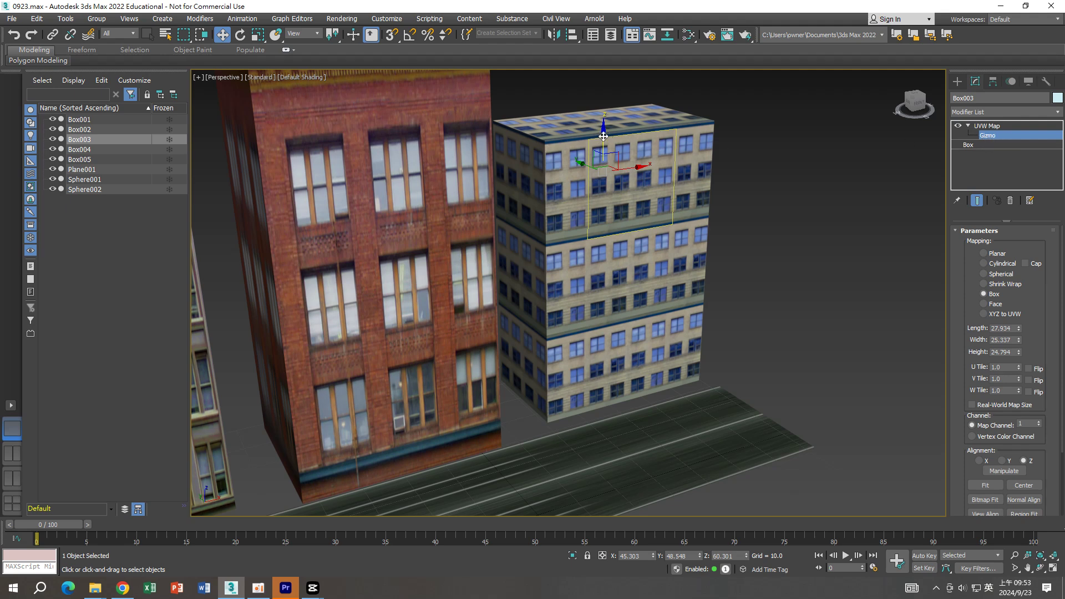
pyautogui.moveTo(608, 137); pyautogui.dragTo(605, 135)
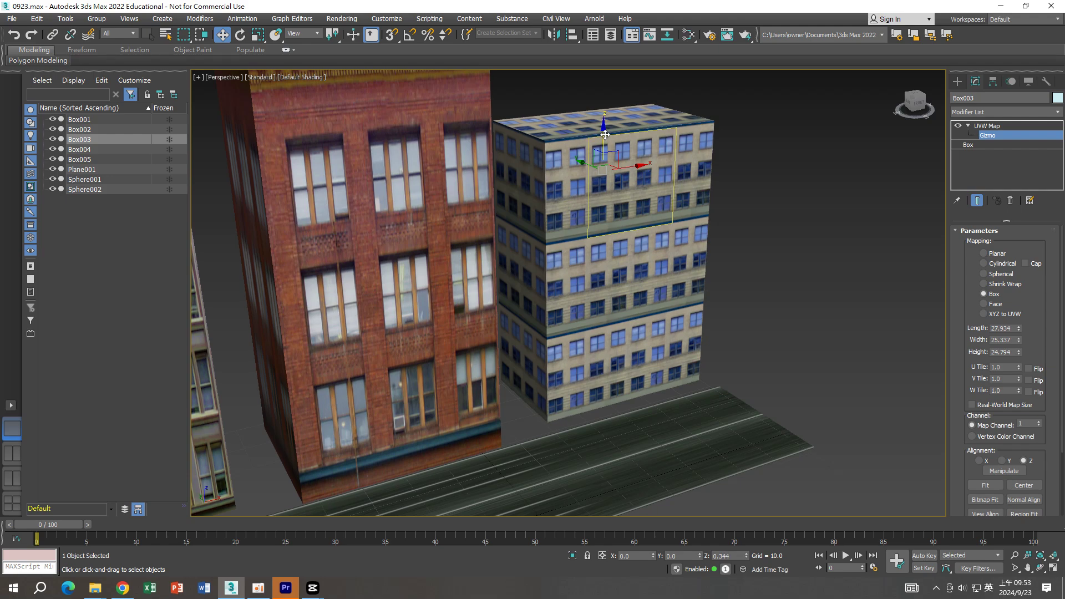
pyautogui.scroll(-4, 664, 138)
pyautogui.click(987, 126)
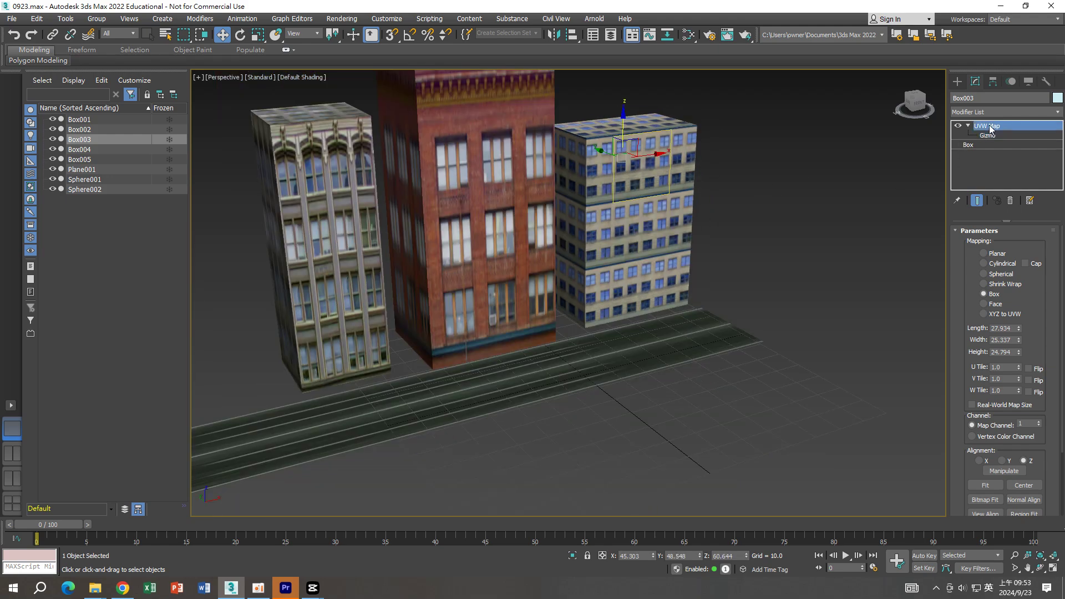
pyautogui.scroll(3, 723, 214)
pyautogui.click(787, 218)
pyautogui.click(543, 244)
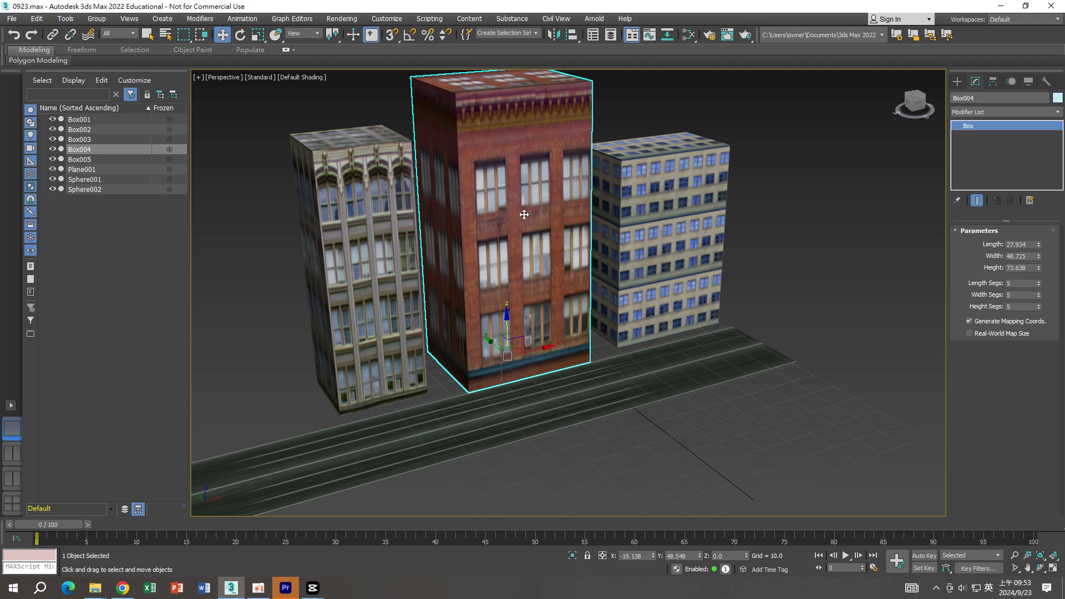
pyautogui.click(701, 221)
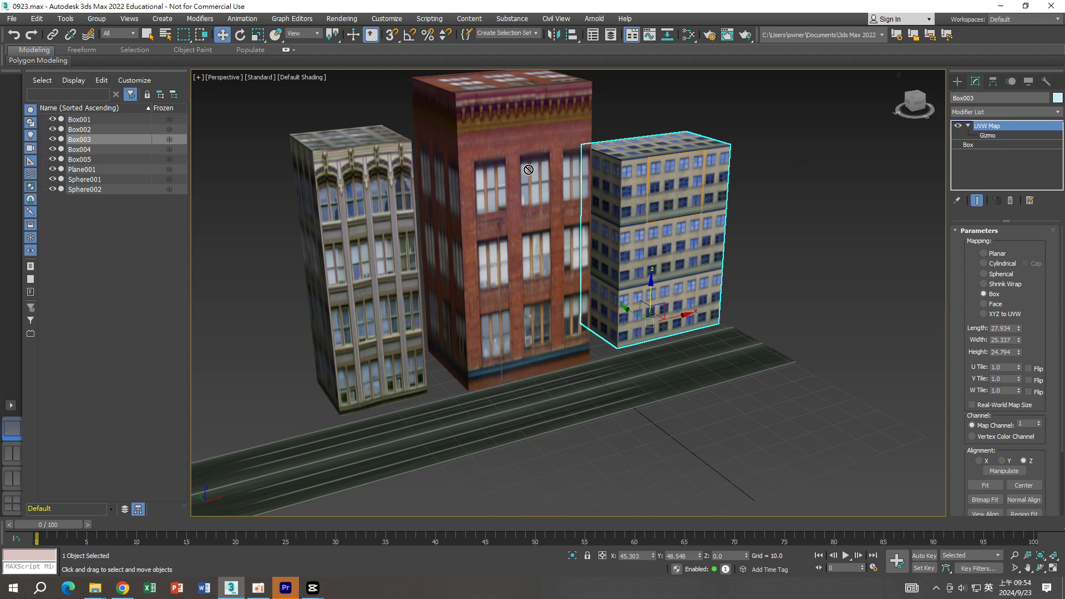
pyautogui.click(886, 165)
pyautogui.click(666, 180)
pyautogui.click(968, 126)
pyautogui.click(967, 127)
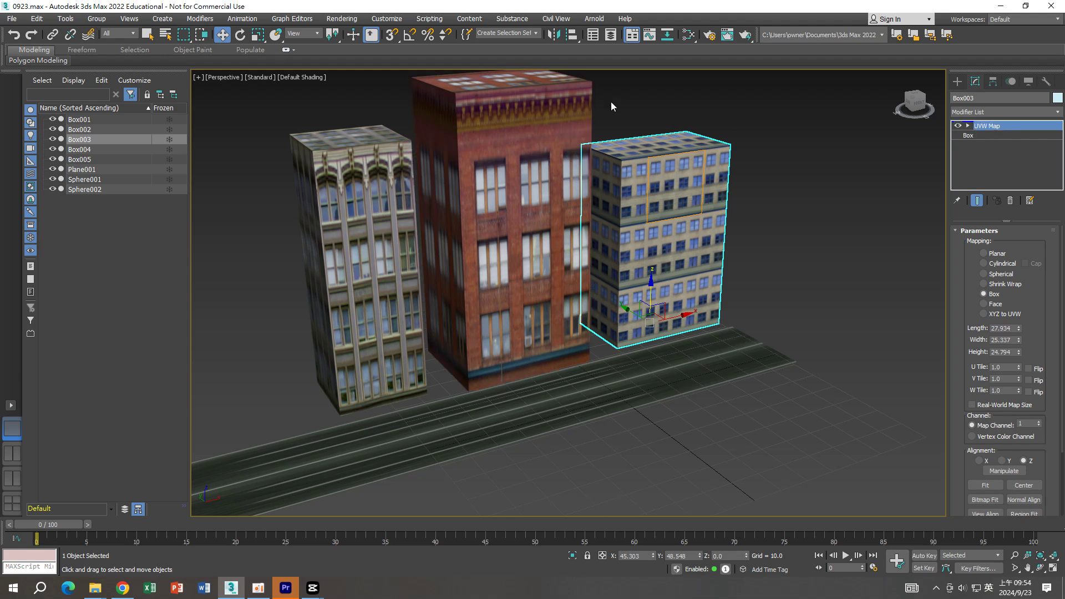
pyautogui.click(560, 110)
pyautogui.moveTo(773, 257)
pyautogui.keyDown('alt'); pyautogui.mouseDown(button='middle')
pyautogui.moveTo(740, 241)
pyautogui.moveTo(584, 237)
pyautogui.moveTo(774, 233)
pyautogui.mouseUp(button='middle'); pyautogui.keyUp('alt')
pyautogui.click(740, 241)
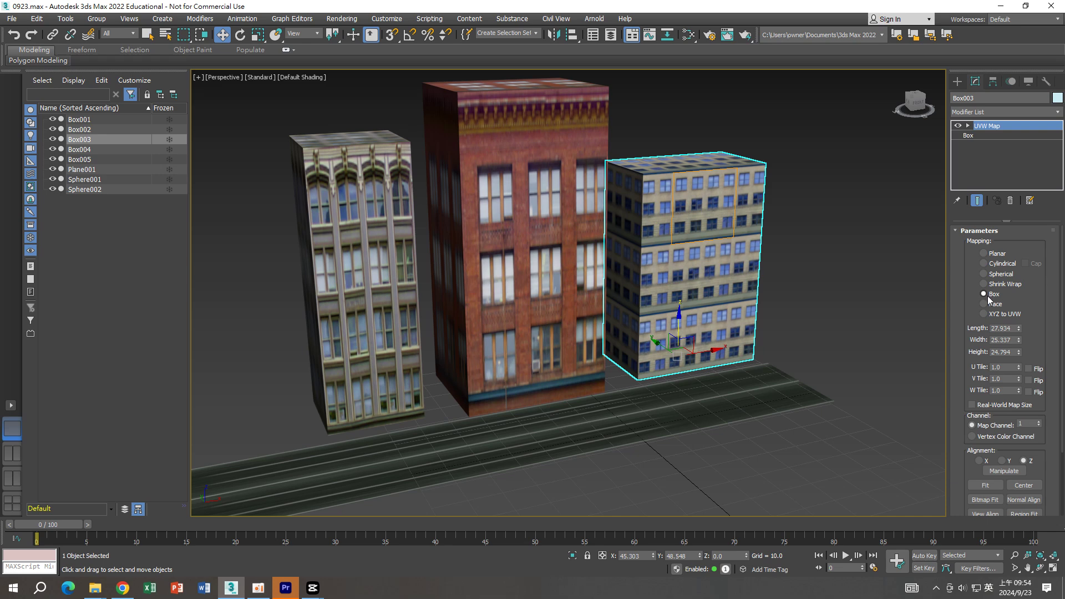
pyautogui.click(851, 300)
# Add a Box-mapped UVW Map modifier to the red-brick Box004.
pyautogui.click(578, 261)
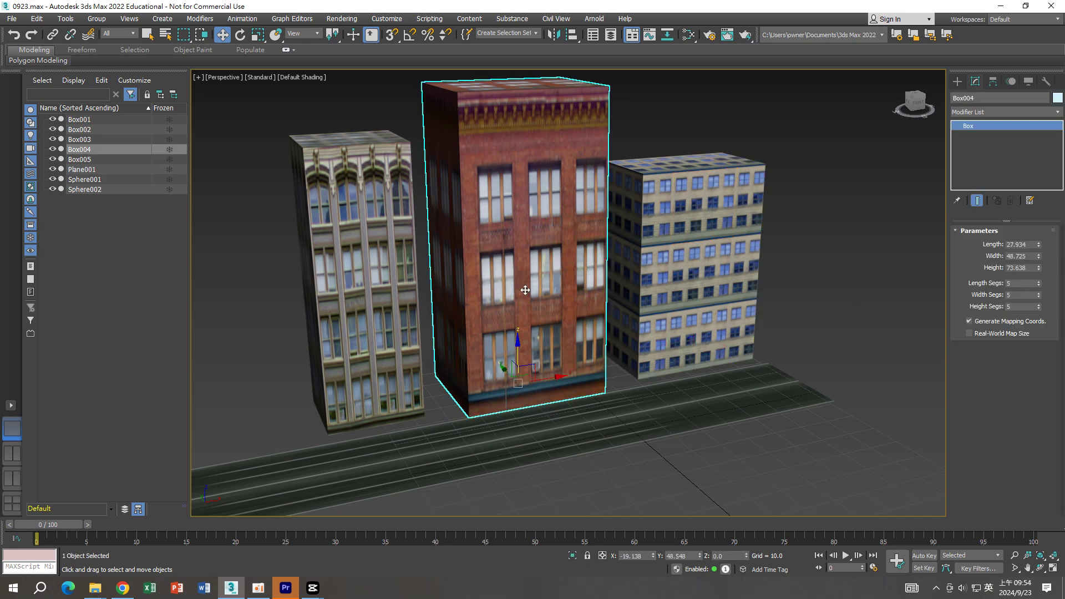
pyautogui.scroll(3, 578, 261)
pyautogui.write('x')
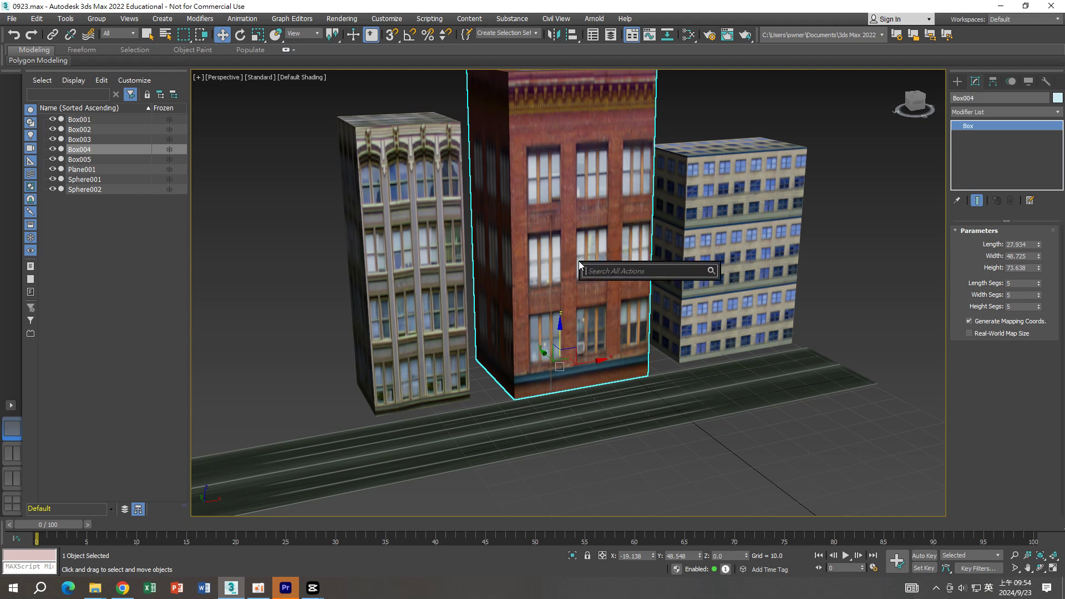
pyautogui.write('uvw')
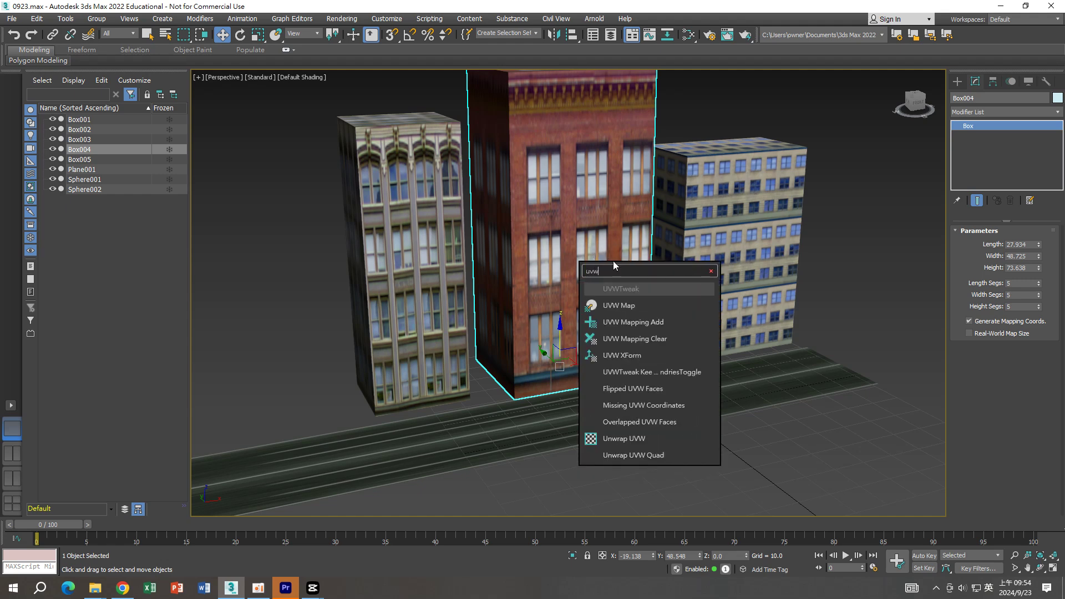
pyautogui.click(249, 594)
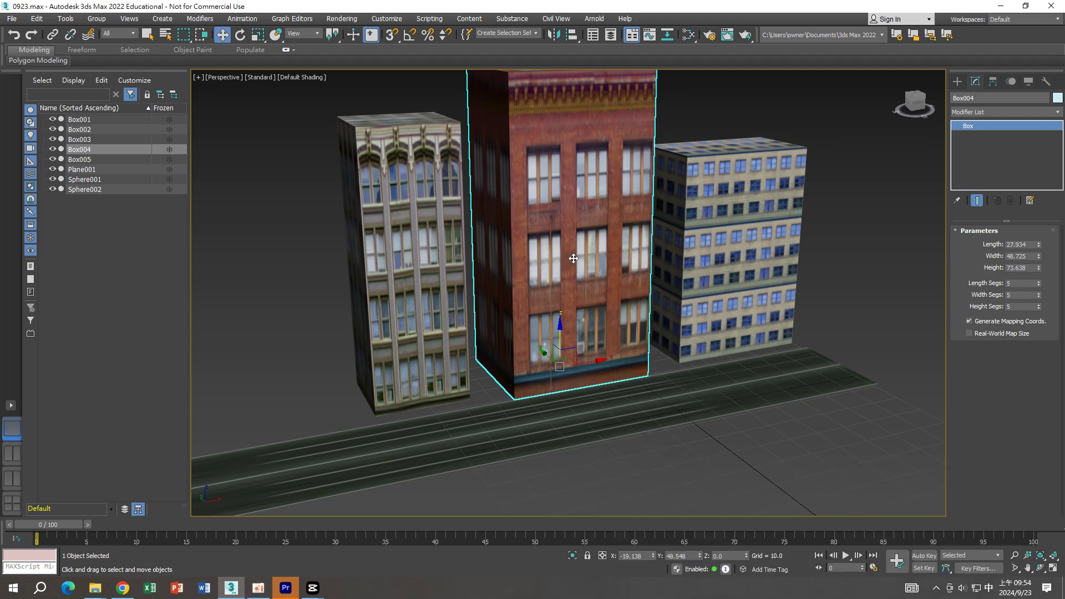
pyautogui.press('x')
pyautogui.write('uvw')
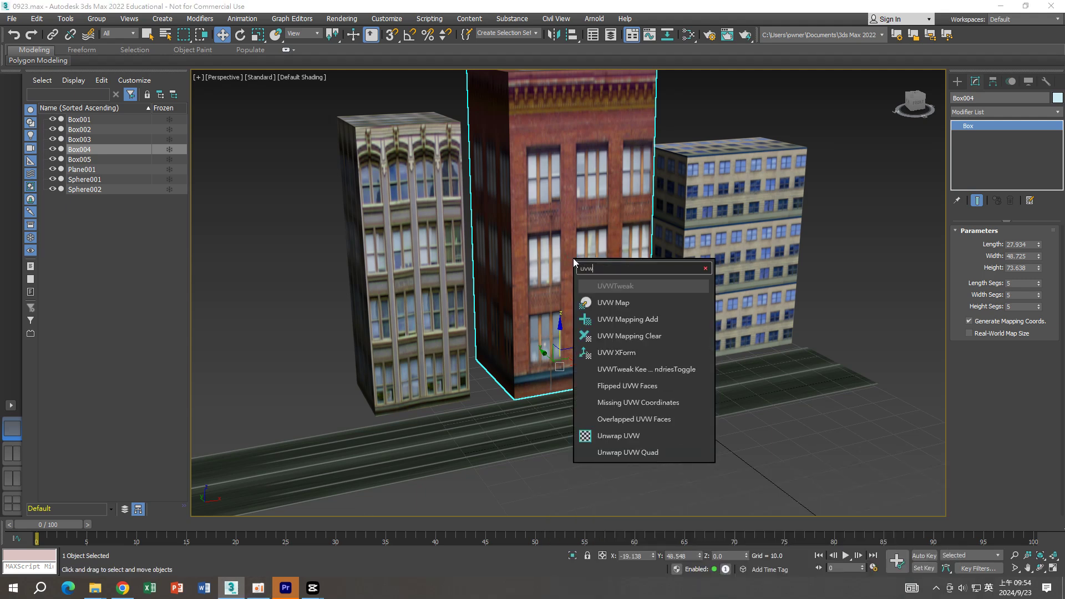
pyautogui.click(645, 301)
pyautogui.scroll(-5, 643, 311)
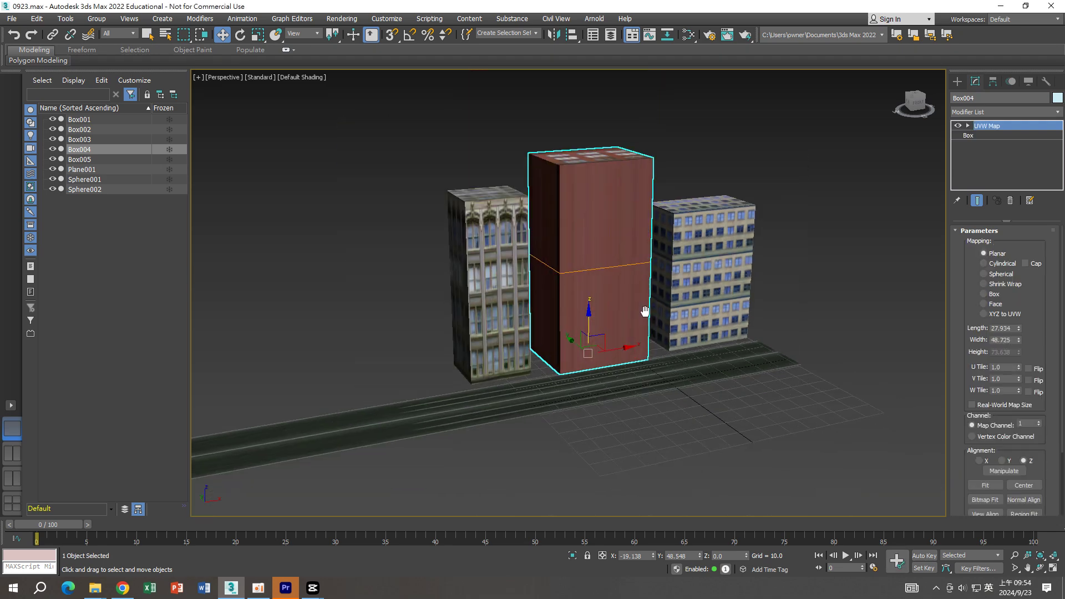
pyautogui.click(990, 295)
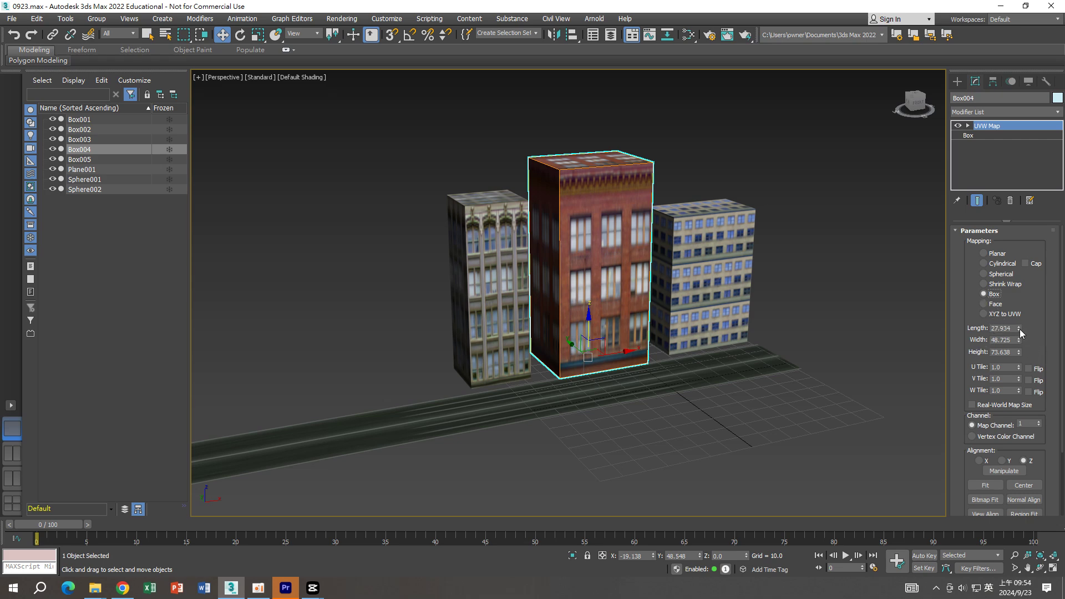
# Shrink the mapping length and height, then slide the brick texture down the building.
pyautogui.moveTo(1018, 330); pyautogui.dragTo(1013, 373)
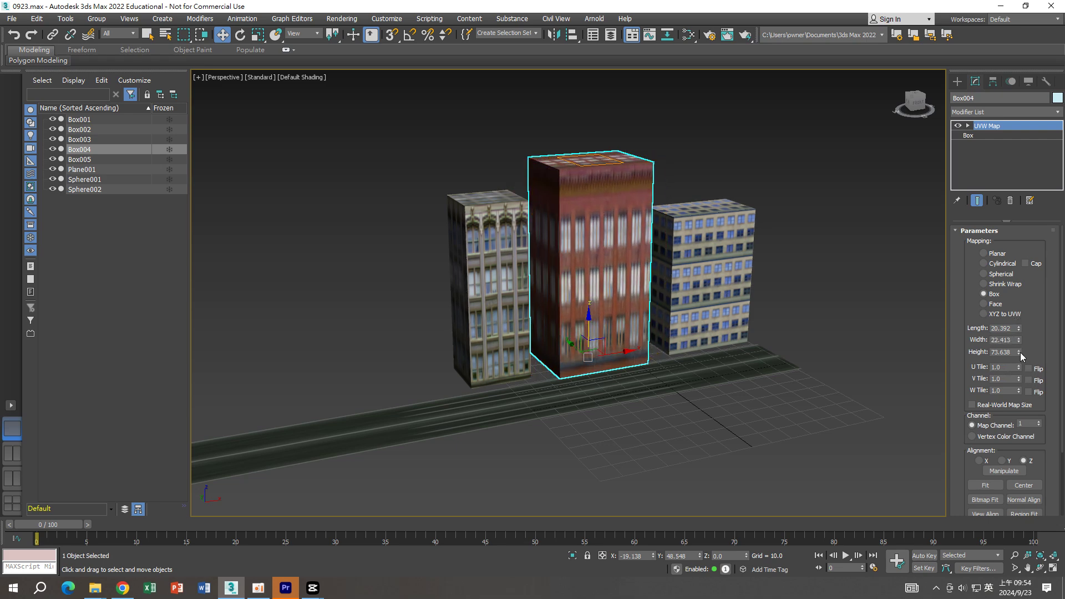
pyautogui.moveTo(1019, 353); pyautogui.dragTo(1008, 392)
pyautogui.scroll(1, 588, 279)
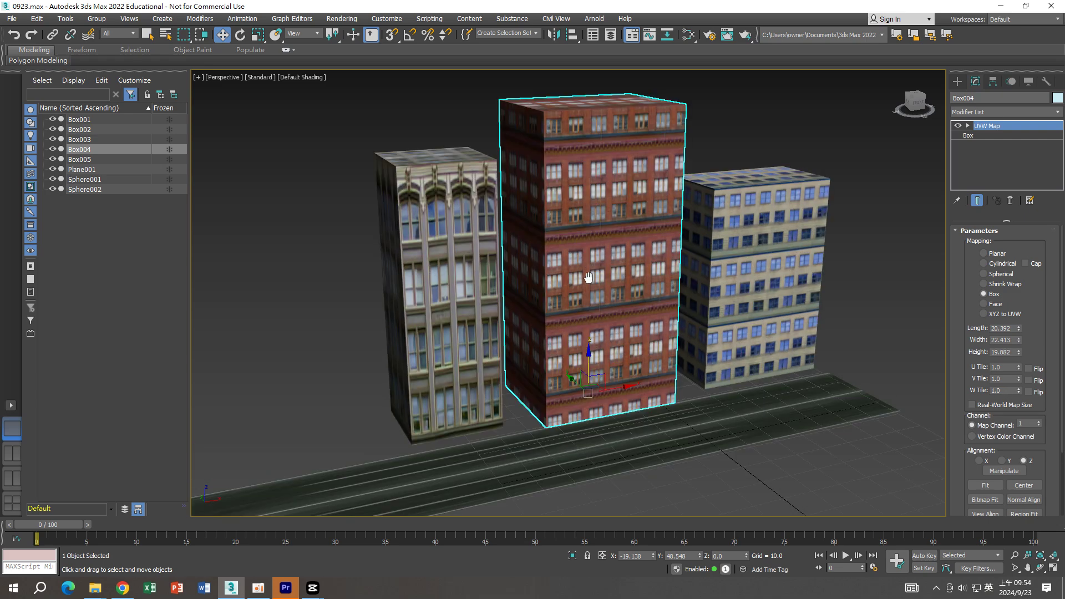
pyautogui.scroll(1, 588, 277)
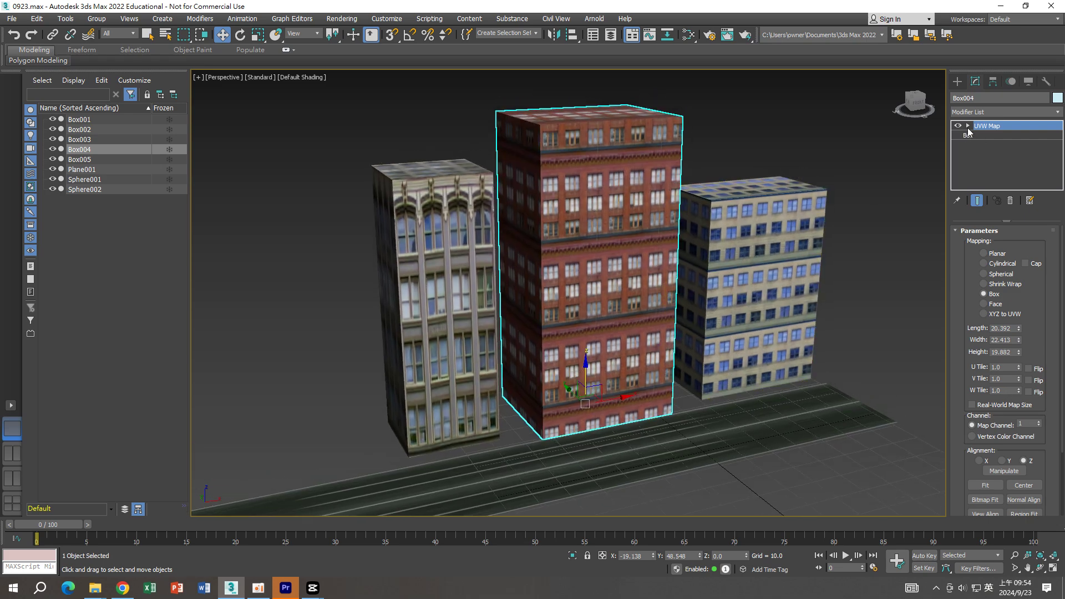
pyautogui.click(968, 127)
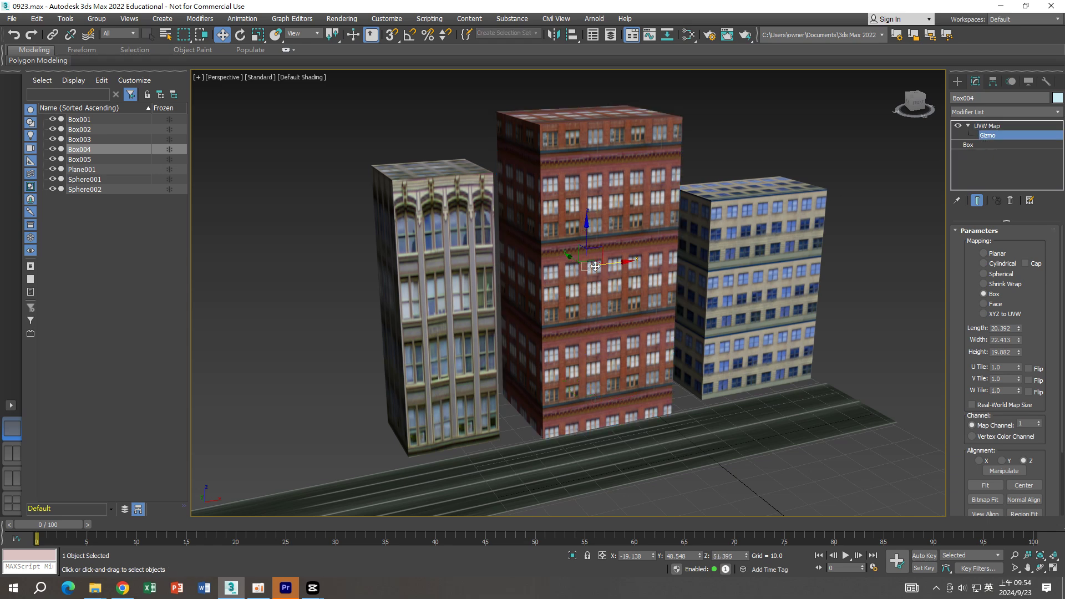
pyautogui.moveTo(585, 239); pyautogui.dragTo(586, 270)
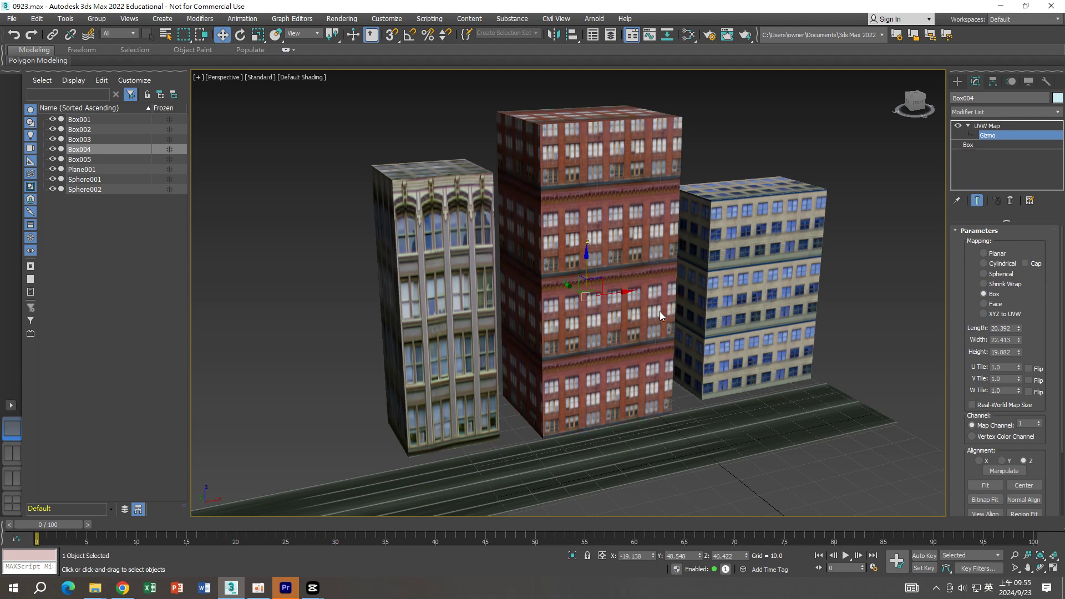
# Set the mapping width to 21.302 and shift the brick texture slightly sideways.
pyautogui.click(1019, 339)
pyautogui.click(1019, 340)
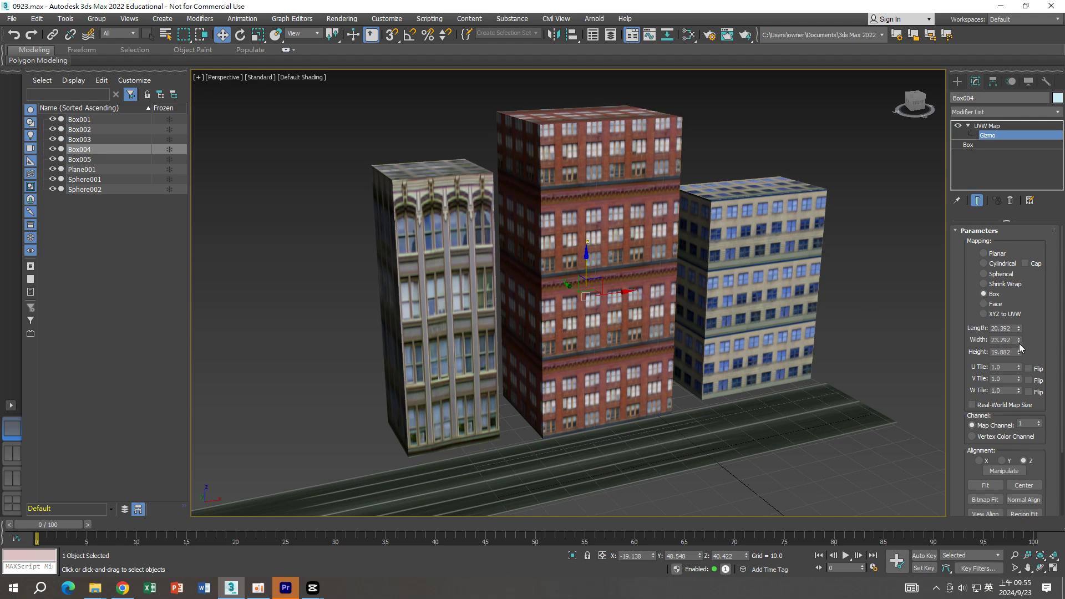
pyautogui.moveTo(1019, 344); pyautogui.dragTo(1020, 342)
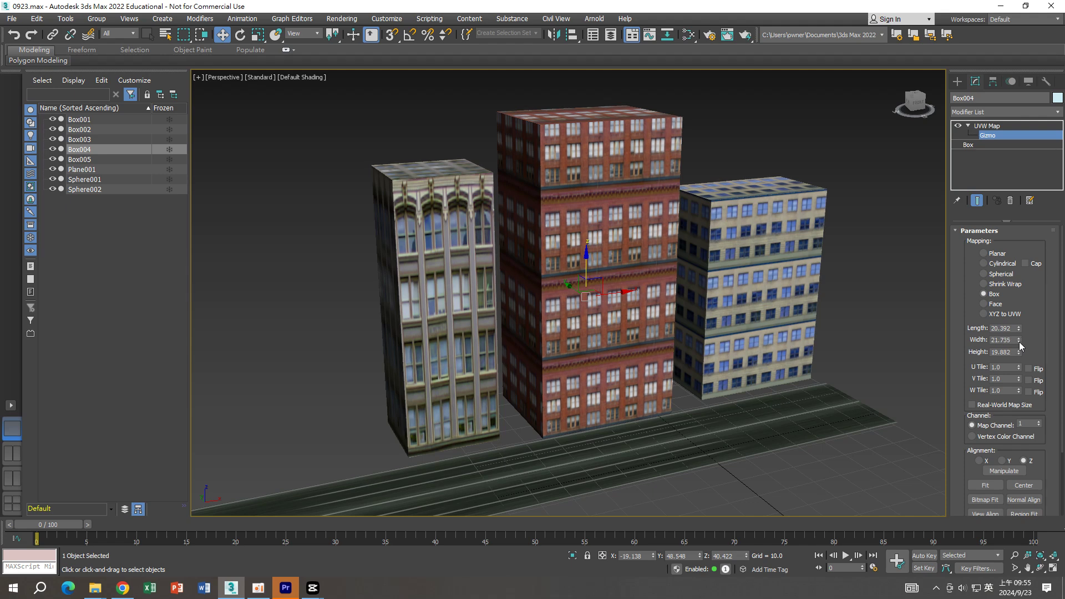
pyautogui.click(1020, 342)
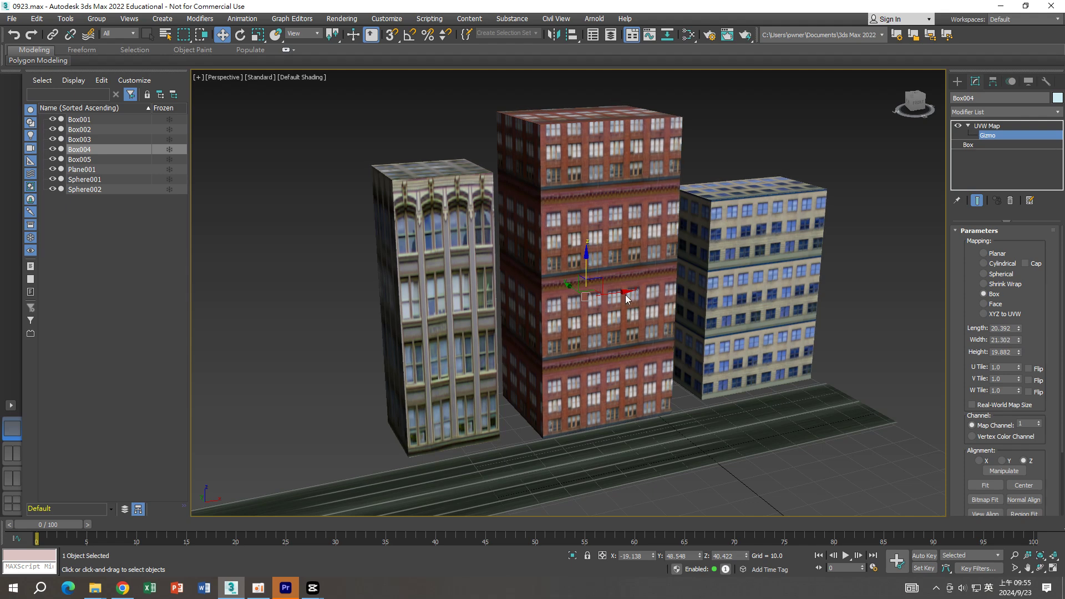
pyautogui.moveTo(617, 292); pyautogui.dragTo(616, 294)
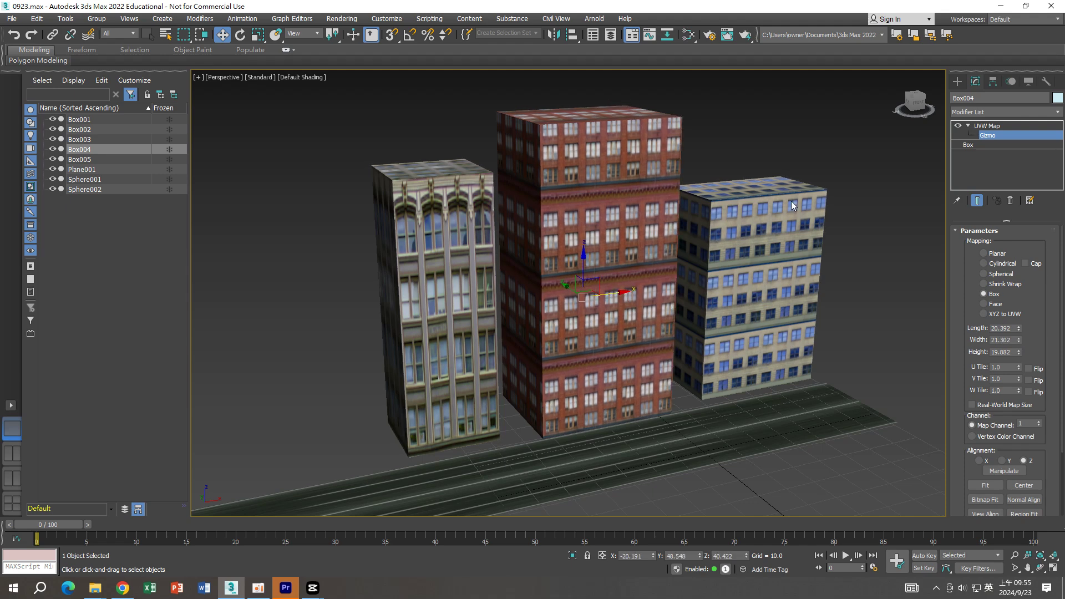
pyautogui.click(1004, 125)
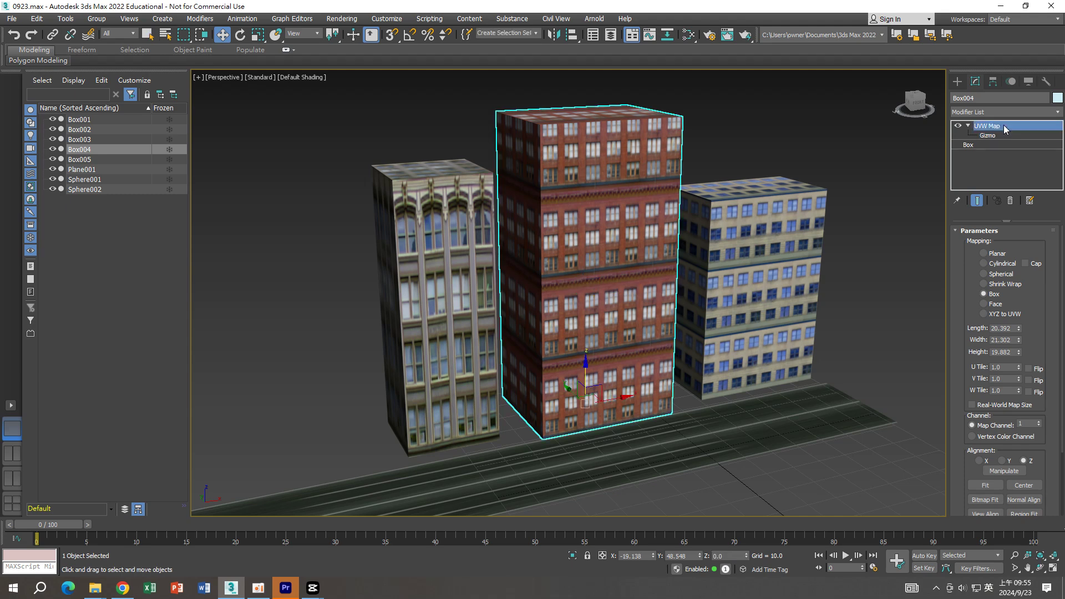
# Give Box005 a Box-mapped UVW Map sized 13.967 × 21.439 × 30.928.
pyautogui.click(457, 223)
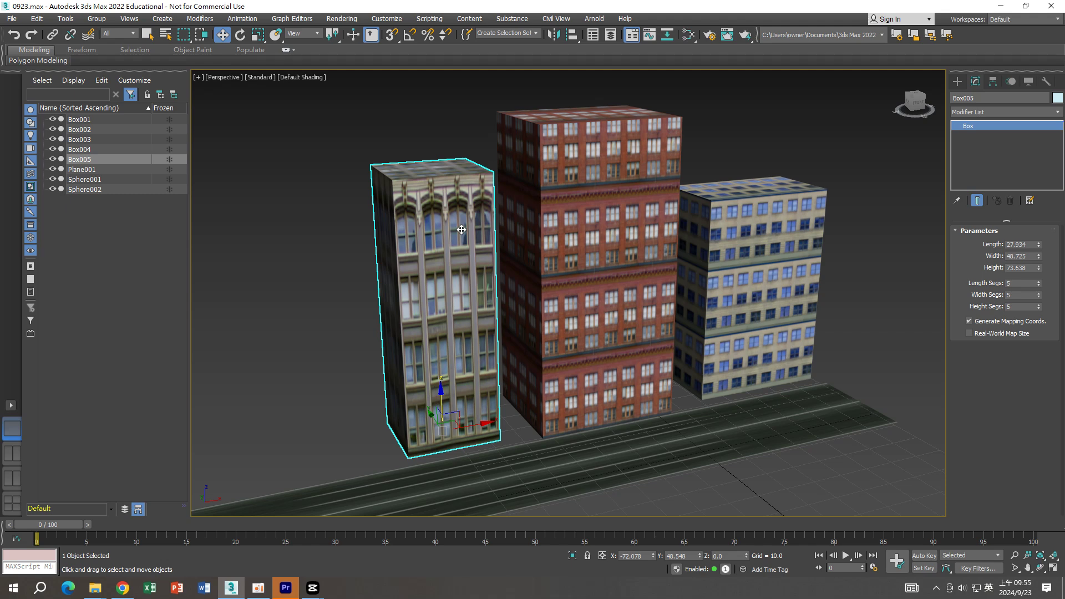
pyautogui.write('xuvw')
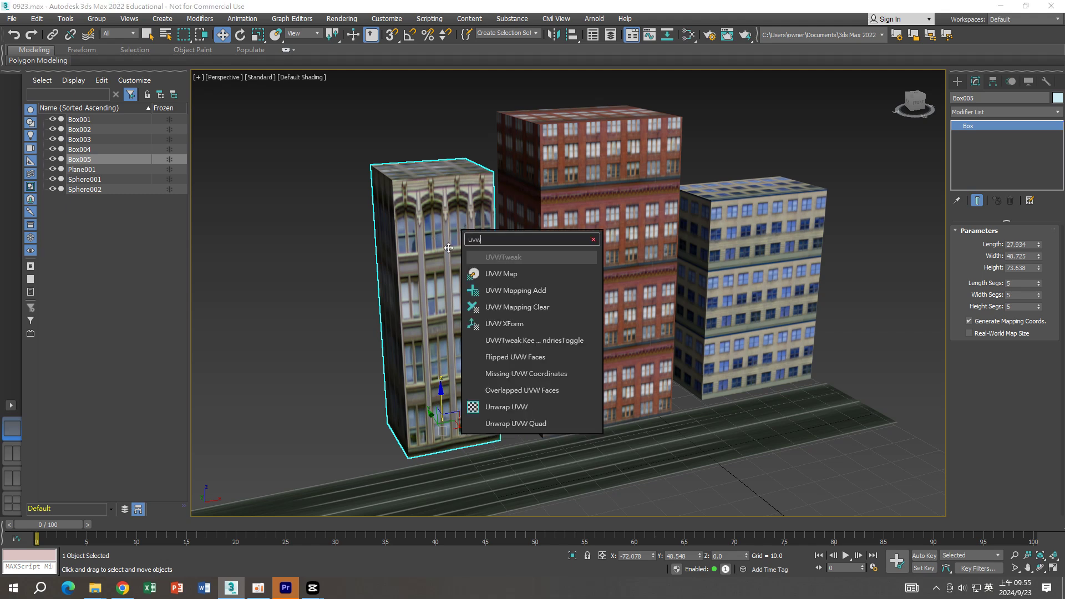
pyautogui.click(490, 276)
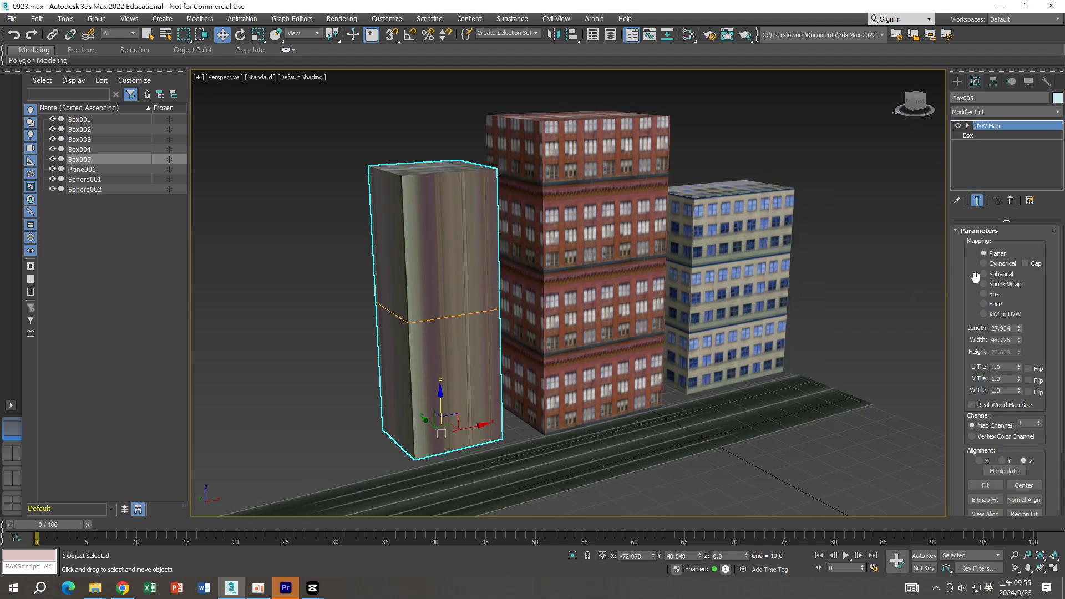
pyautogui.click(983, 294)
pyautogui.keyDown('alt'); pyautogui.moveTo(922, 291); pyautogui.dragTo(699, 294, button='middle'); pyautogui.keyUp('alt')
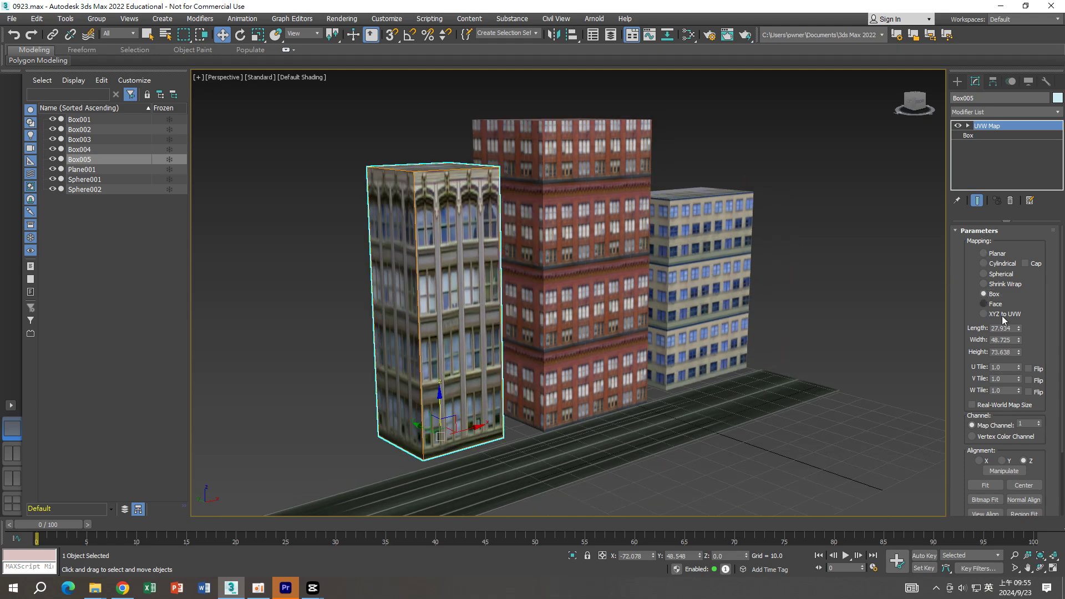
pyautogui.moveTo(1019, 327); pyautogui.dragTo(1018, 355)
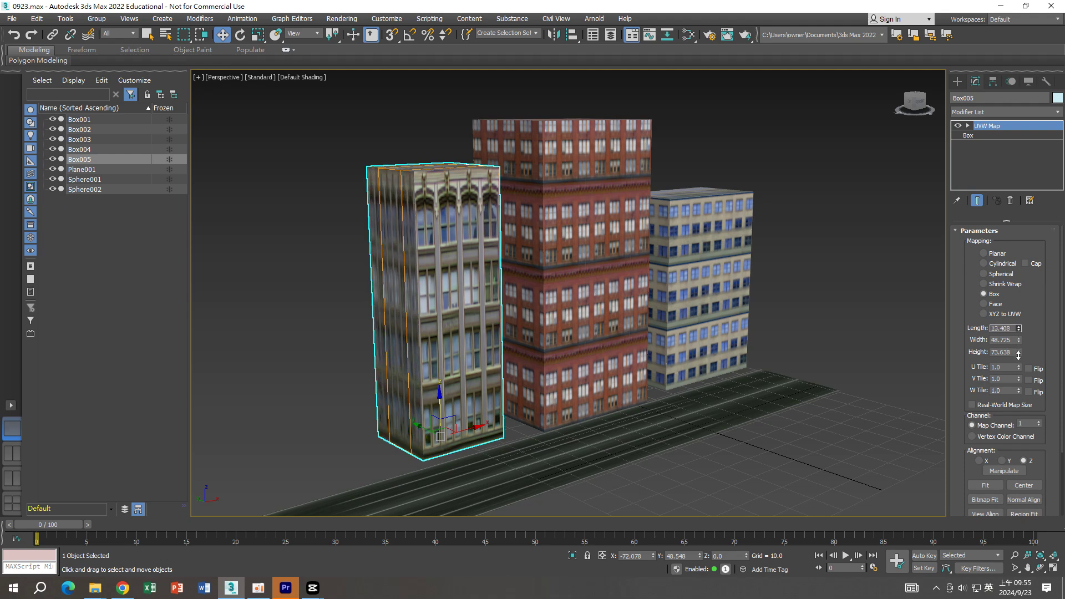
pyautogui.moveTo(1018, 354); pyautogui.dragTo(1019, 383)
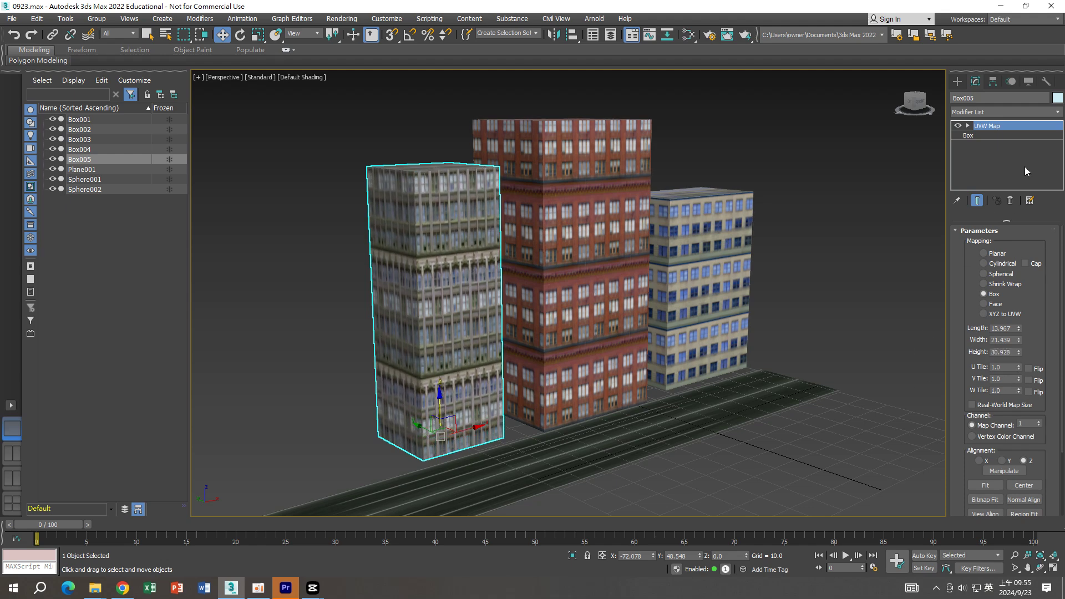
# Box-select the three textured buildings and Shift-drag them left as 1 Copy named Box006.
pyautogui.click(803, 212)
pyautogui.scroll(-3, 797, 212)
pyautogui.keyDown('alt'); pyautogui.moveTo(798, 212); pyautogui.dragTo(695, 266, button='middle'); pyautogui.keyUp('alt')
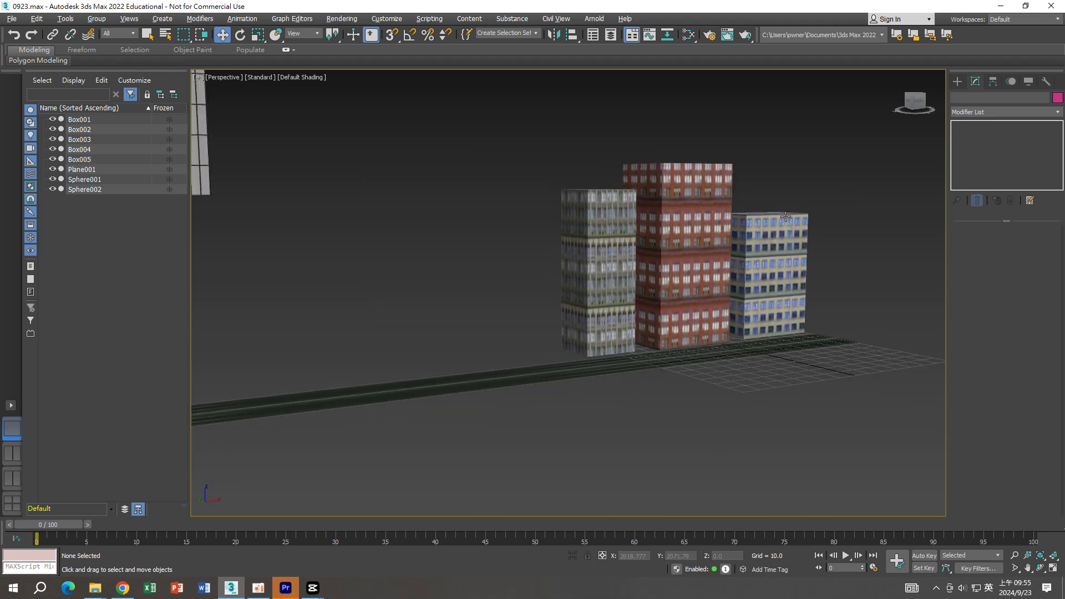
pyautogui.scroll(-3, 694, 266)
pyautogui.moveTo(612, 288); pyautogui.dragTo(612, 288)
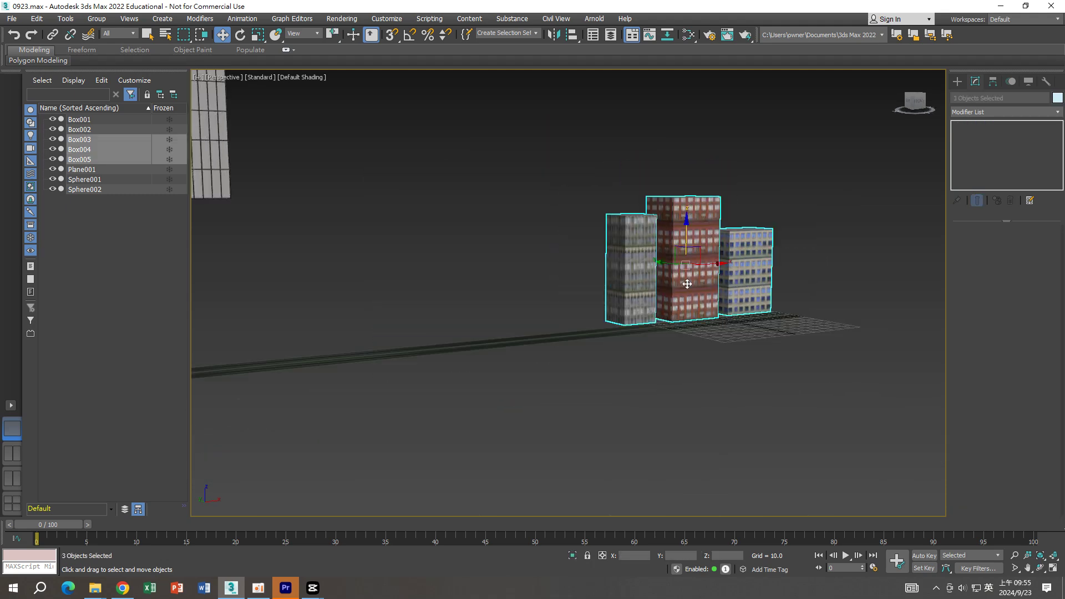
pyautogui.keyDown('alt'); pyautogui.moveTo(612, 288); pyautogui.dragTo(712, 288, button='middle'); pyautogui.keyUp('alt')
pyautogui.moveTo(713, 287); pyautogui.dragTo(542, 303)
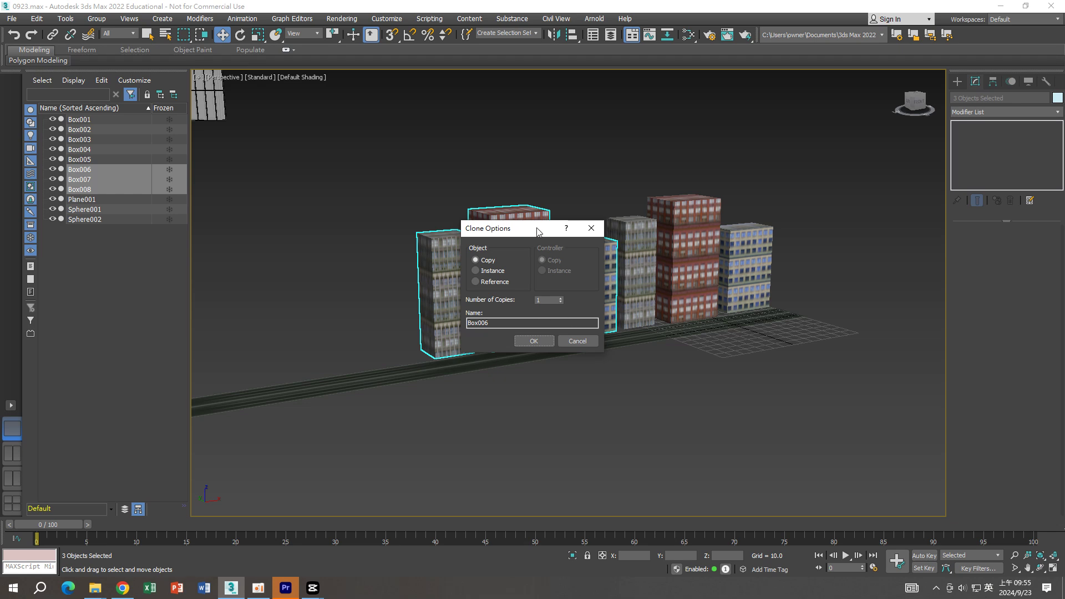
pyautogui.moveTo(537, 231); pyautogui.dragTo(812, 390)
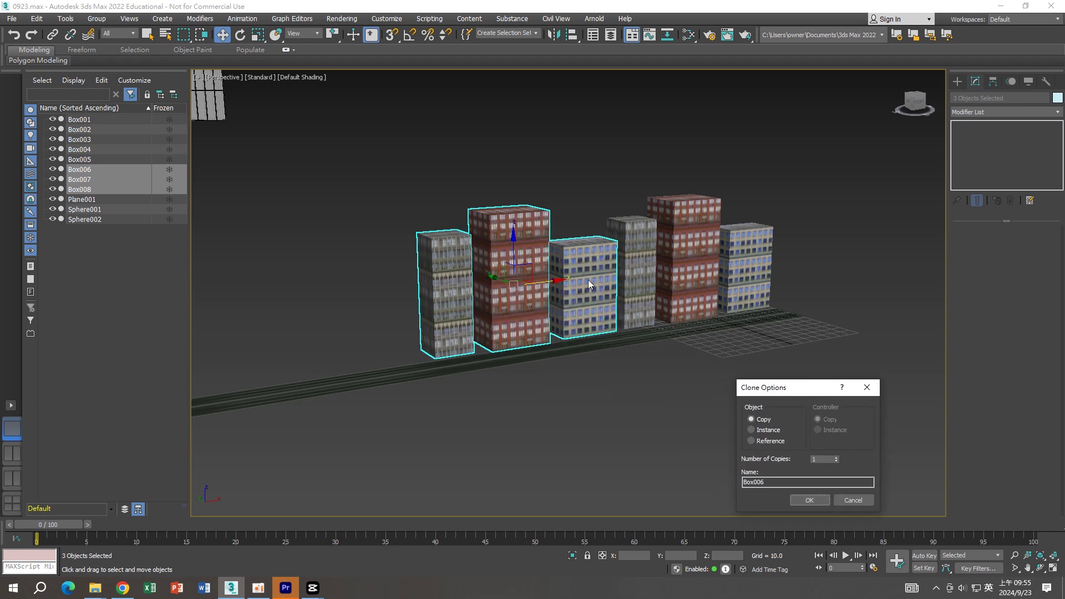
# Confirm the three copies, then clone two of the new buildings further left.
pyautogui.click(809, 500)
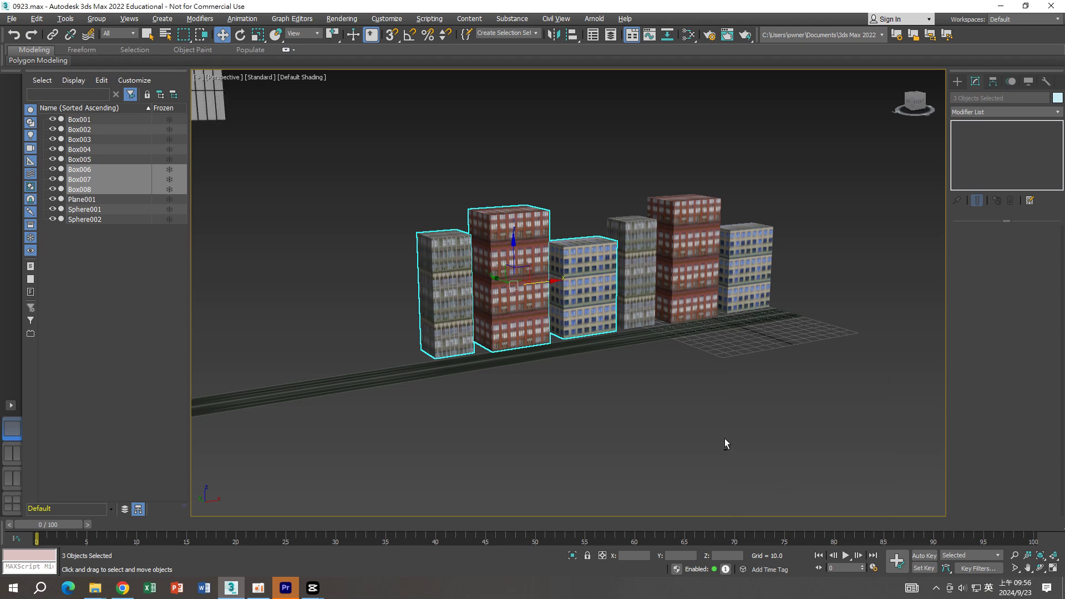
pyautogui.keyDown('alt'); pyautogui.moveTo(725, 438); pyautogui.dragTo(661, 338, button='middle'); pyautogui.keyUp('alt')
pyautogui.scroll(-5, 600, 276)
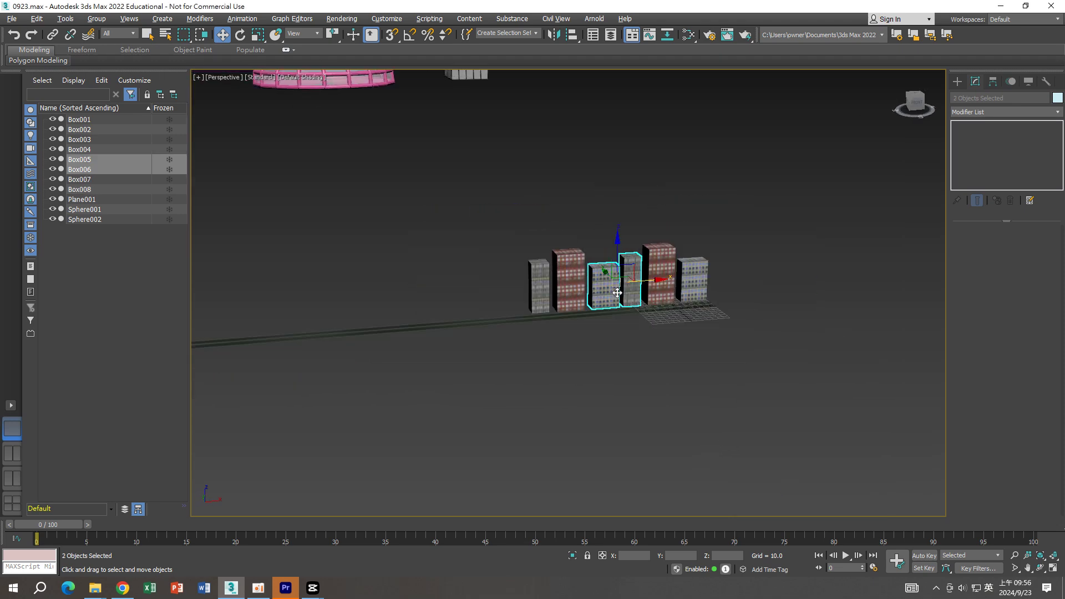
pyautogui.click(580, 300)
pyautogui.keyDown('shift'); pyautogui.moveTo(581, 300); pyautogui.dragTo(542, 300); pyautogui.keyUp('shift')
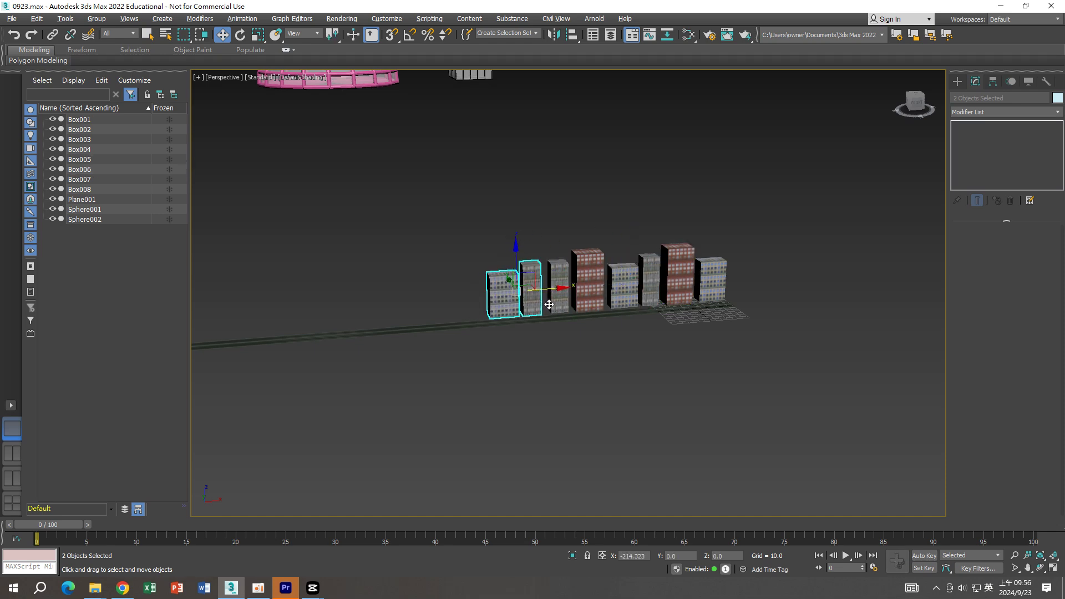
pyautogui.click(549, 344)
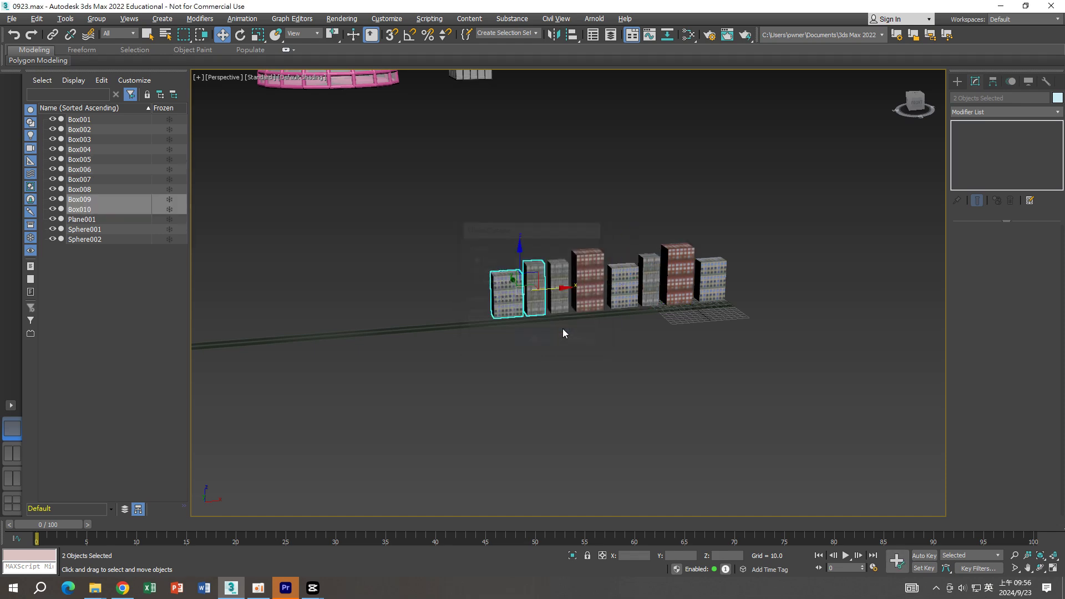
# Clone a group of seven buildings further left along the road.
pyautogui.moveTo(726, 183); pyautogui.dragTo(556, 210)
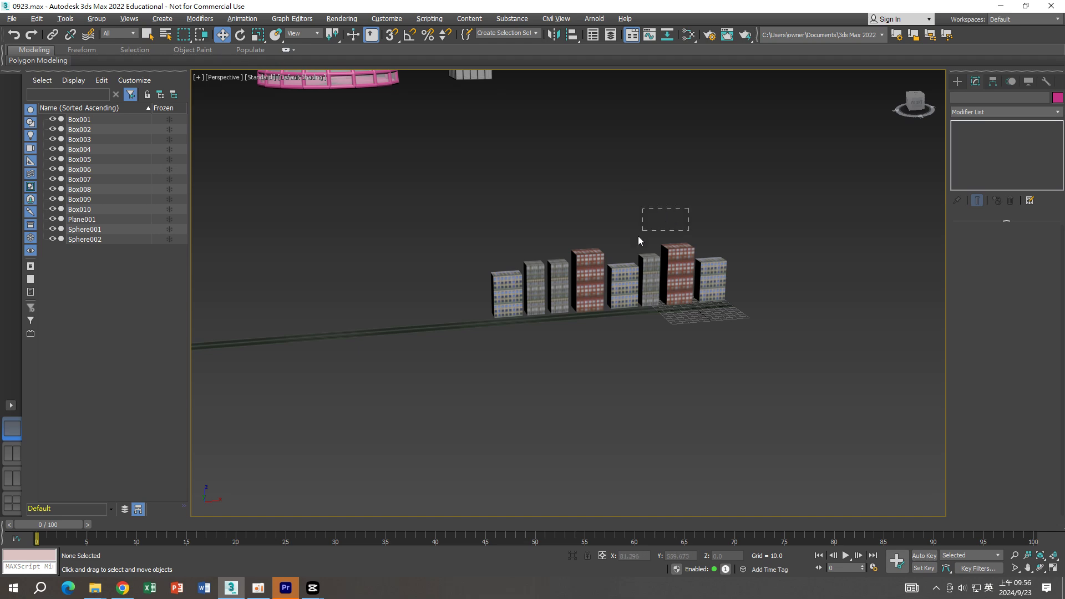
pyautogui.moveTo(496, 289); pyautogui.dragTo(495, 288)
pyautogui.keyDown('shift'); pyautogui.moveTo(630, 281); pyautogui.dragTo(444, 297); pyautogui.keyUp('shift')
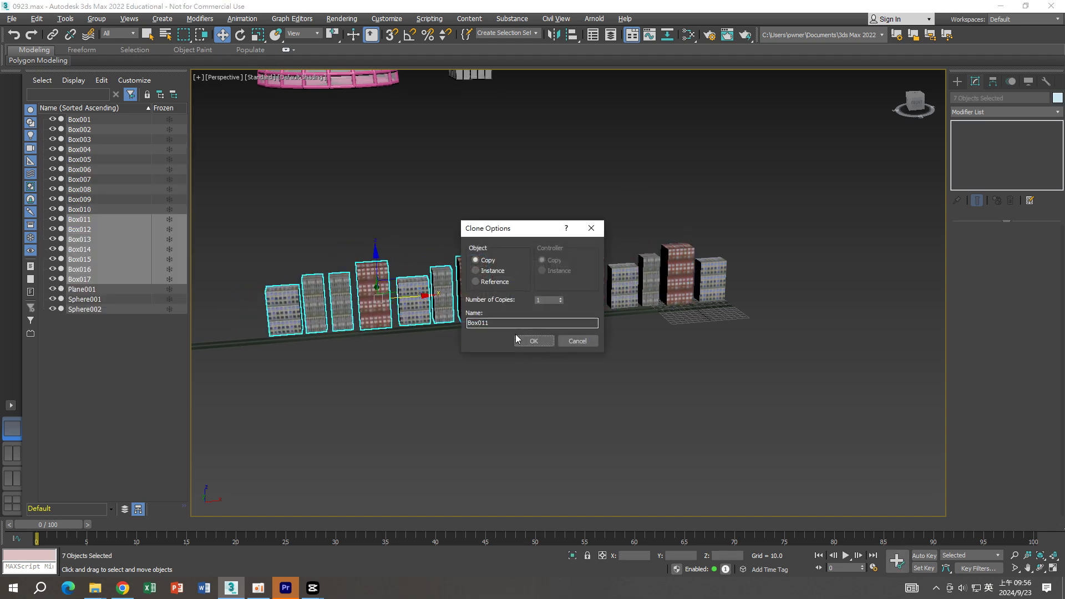
pyautogui.click(533, 339)
pyautogui.click(557, 230)
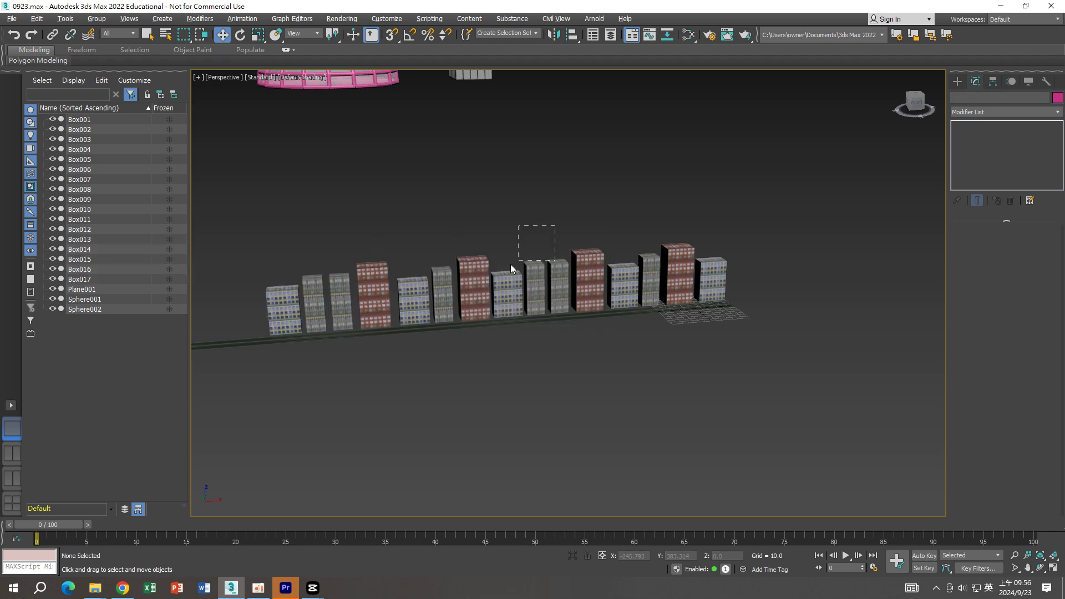
# Clone eight buildings further down the road with Copies set to 2.
pyautogui.moveTo(307, 299); pyautogui.dragTo(345, 301)
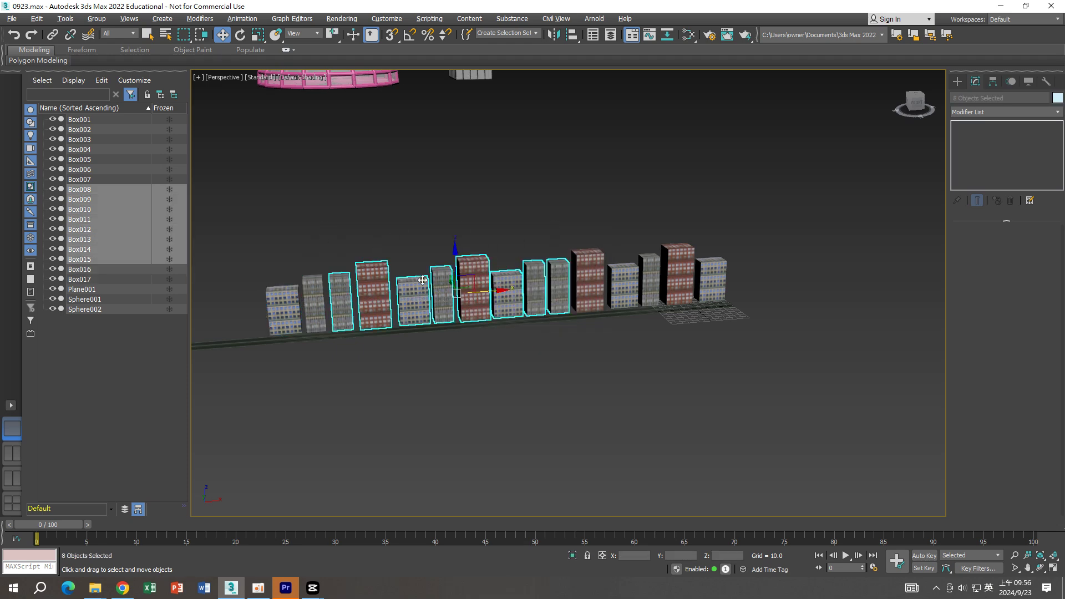
pyautogui.scroll(-3, 459, 300)
pyautogui.keyDown('alt'); pyautogui.moveTo(459, 300); pyautogui.dragTo(650, 278, button='middle'); pyautogui.keyUp('alt')
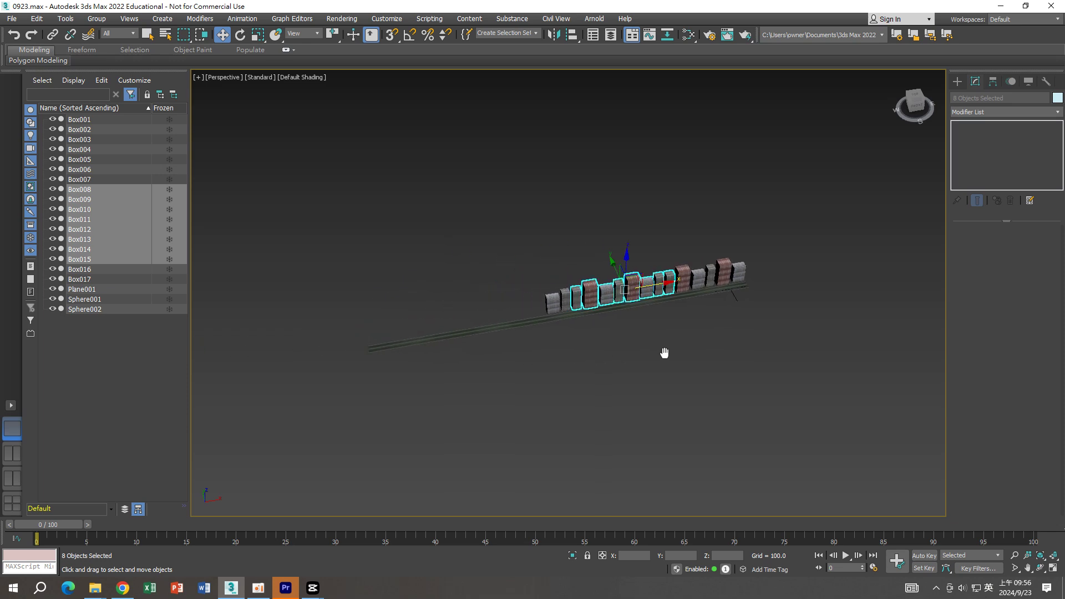
pyautogui.keyDown('shift'); pyautogui.moveTo(650, 277); pyautogui.dragTo(530, 309); pyautogui.keyUp('shift')
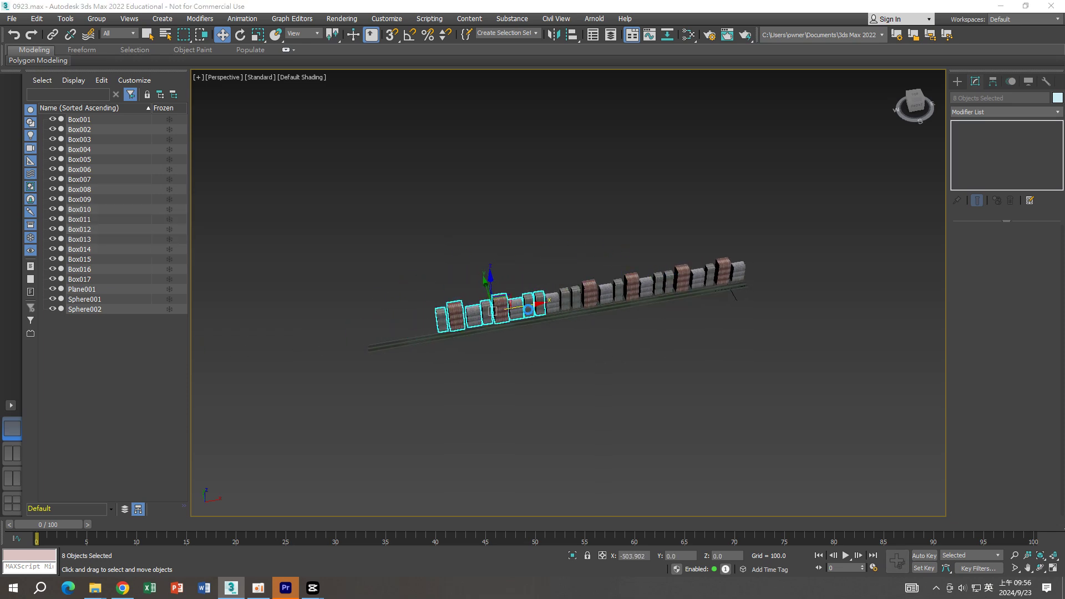
pyautogui.keyDown('shift'); pyautogui.moveTo(530, 309); pyautogui.dragTo(526, 310); pyautogui.keyUp('shift')
pyautogui.click(560, 297)
pyautogui.click(534, 341)
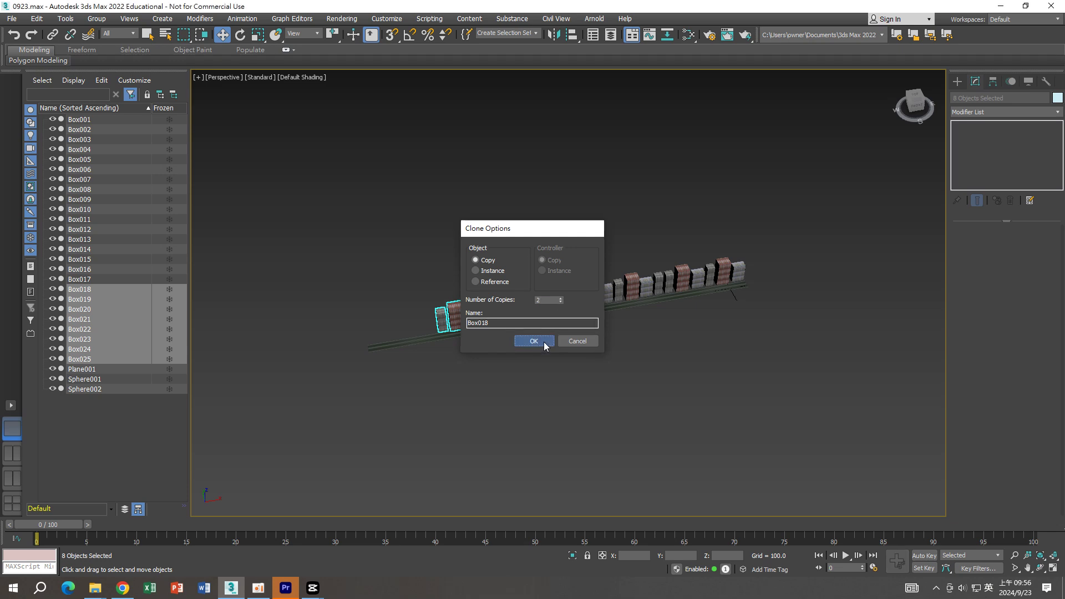
# Delete the five surplus buildings at the far end of the row.
pyautogui.scroll(3, 493, 306)
pyautogui.click(496, 274)
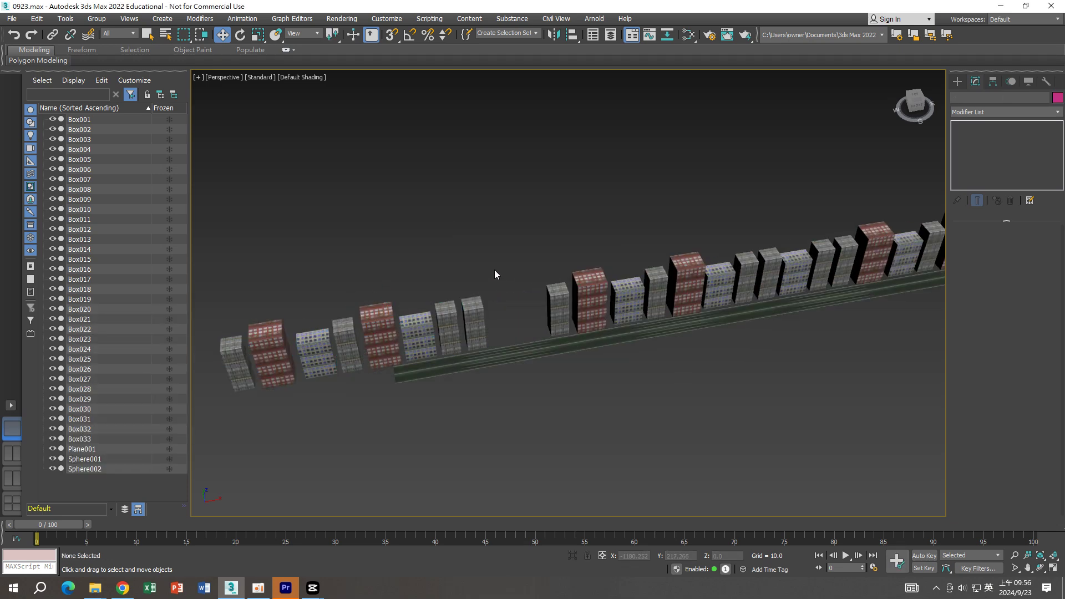
pyautogui.moveTo(258, 345); pyautogui.dragTo(259, 345)
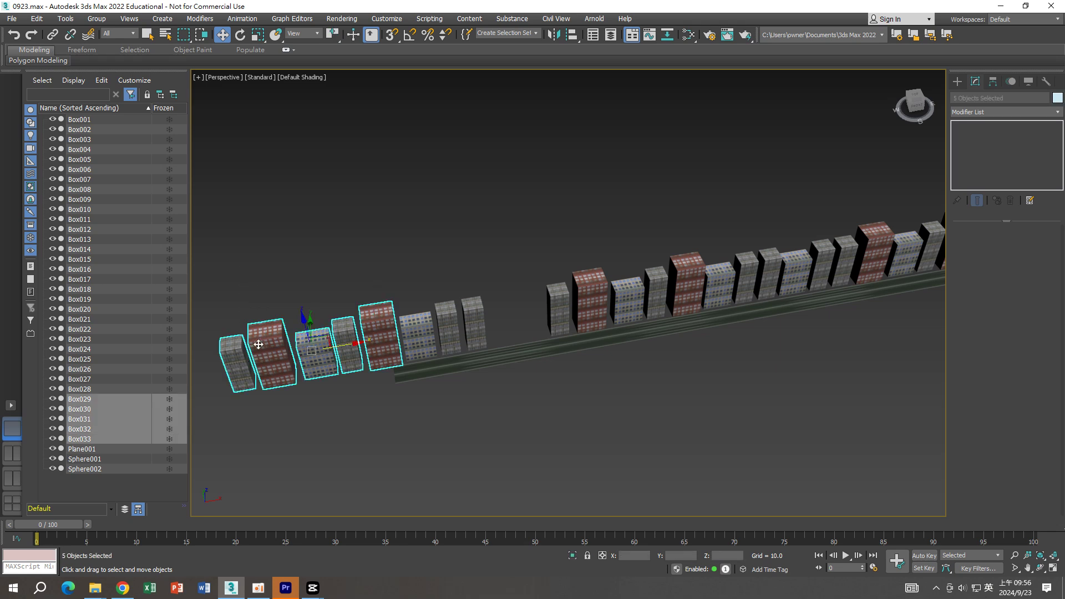
pyautogui.press('Delete')
# Move the last three buildings inward against the row and frame the whole street.
pyautogui.moveTo(495, 292); pyautogui.dragTo(363, 342)
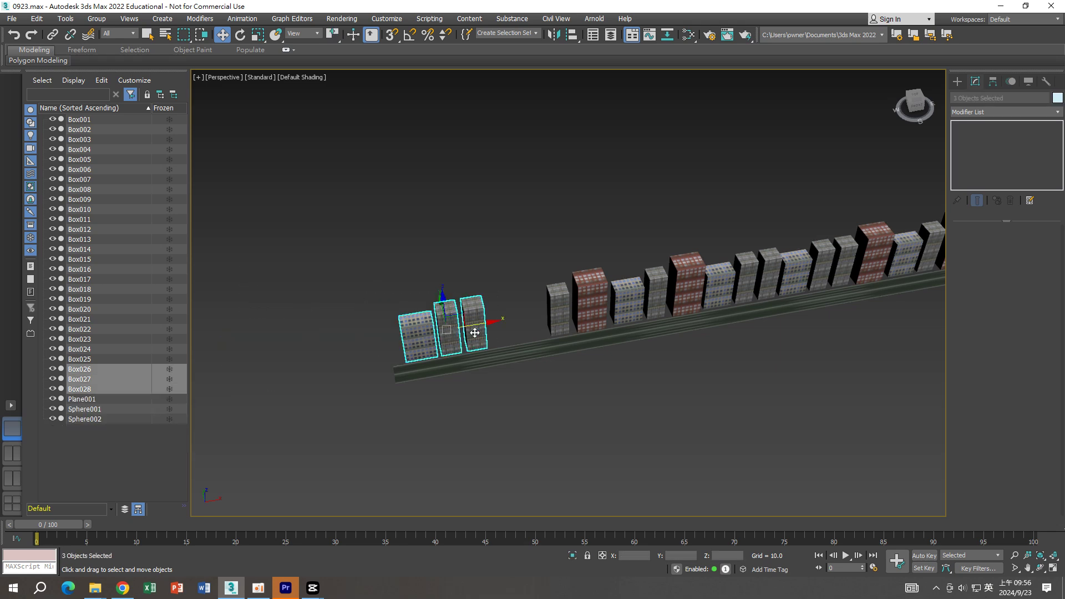
pyautogui.moveTo(487, 324); pyautogui.dragTo(543, 324)
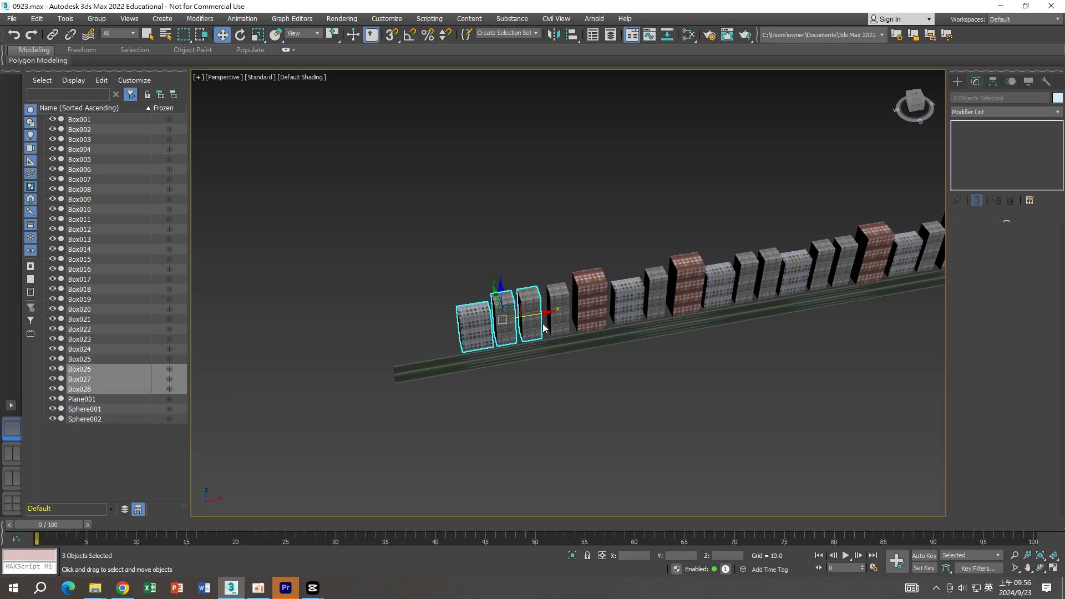
pyautogui.click(611, 366)
pyautogui.moveTo(611, 366)
pyautogui.keyDown('alt'); pyautogui.mouseDown(button='middle')
pyautogui.moveTo(635, 335)
pyautogui.moveTo(621, 323)
pyautogui.moveTo(654, 310)
pyautogui.moveTo(672, 343)
pyautogui.moveTo(701, 332)
pyautogui.moveTo(600, 357)
pyautogui.mouseUp(button='middle'); pyautogui.keyUp('alt')
# Zoom and orbit the Perspective view to look along the finished street.
pyautogui.scroll(5, 613, 339)
pyautogui.scroll(5, 691, 309)
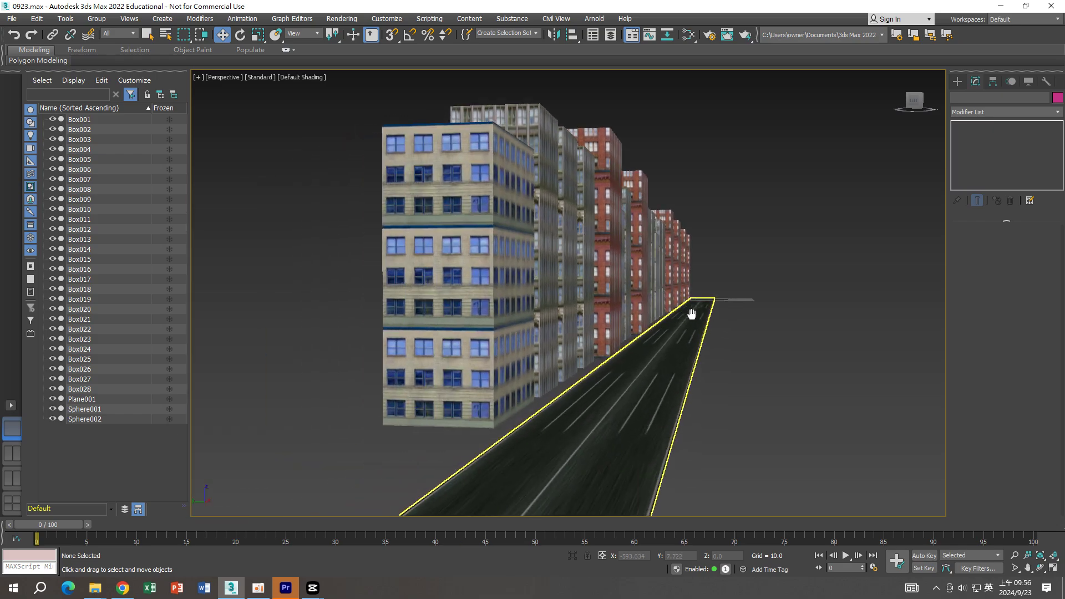
pyautogui.scroll(3, 690, 315)
pyautogui.scroll(-3, 753, 323)
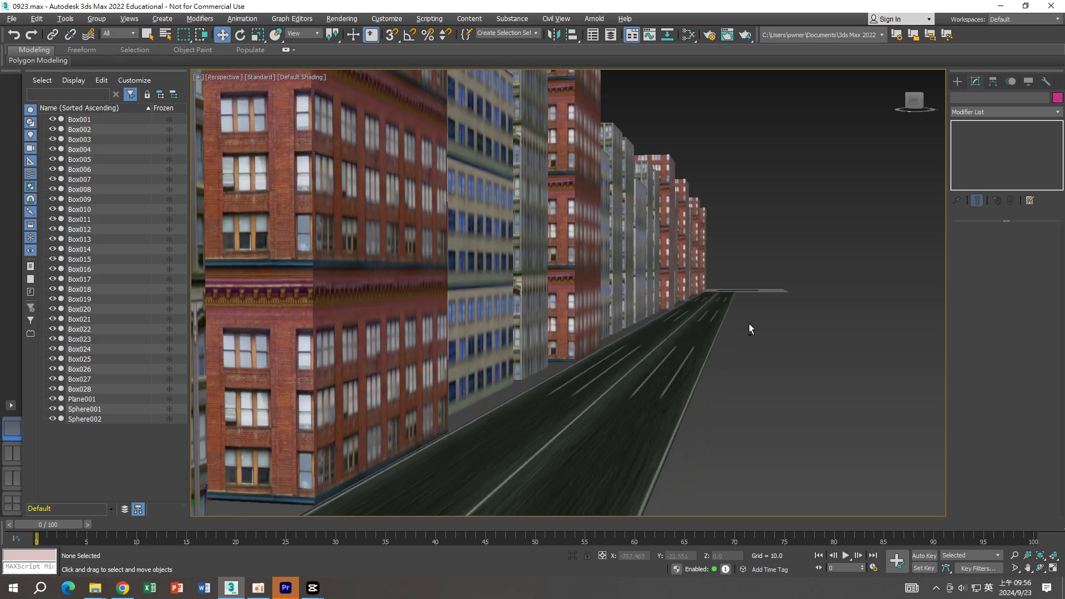
pyautogui.scroll(-3, 745, 324)
pyautogui.moveTo(743, 324)
pyautogui.keyDown('alt'); pyautogui.mouseDown(button='middle')
pyautogui.moveTo(587, 329)
pyautogui.moveTo(610, 334)
pyautogui.mouseUp(button='middle'); pyautogui.keyUp('alt')
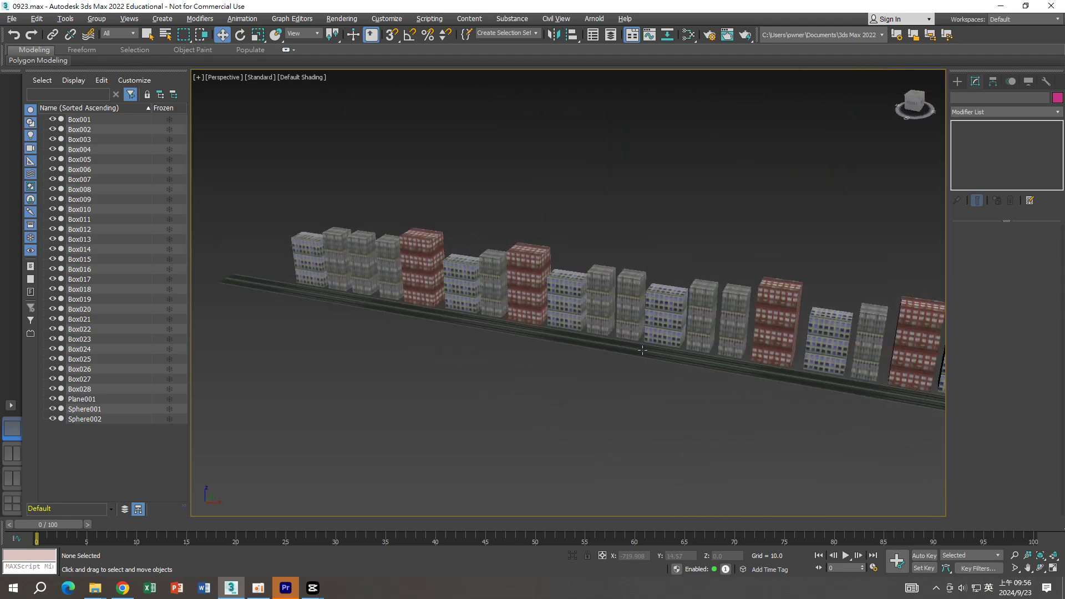
pyautogui.moveTo(609, 335)
pyautogui.keyDown('alt'); pyautogui.mouseDown(button='middle')
pyautogui.moveTo(689, 357)
pyautogui.moveTo(575, 400)
pyautogui.mouseUp(button='middle'); pyautogui.keyUp('alt')
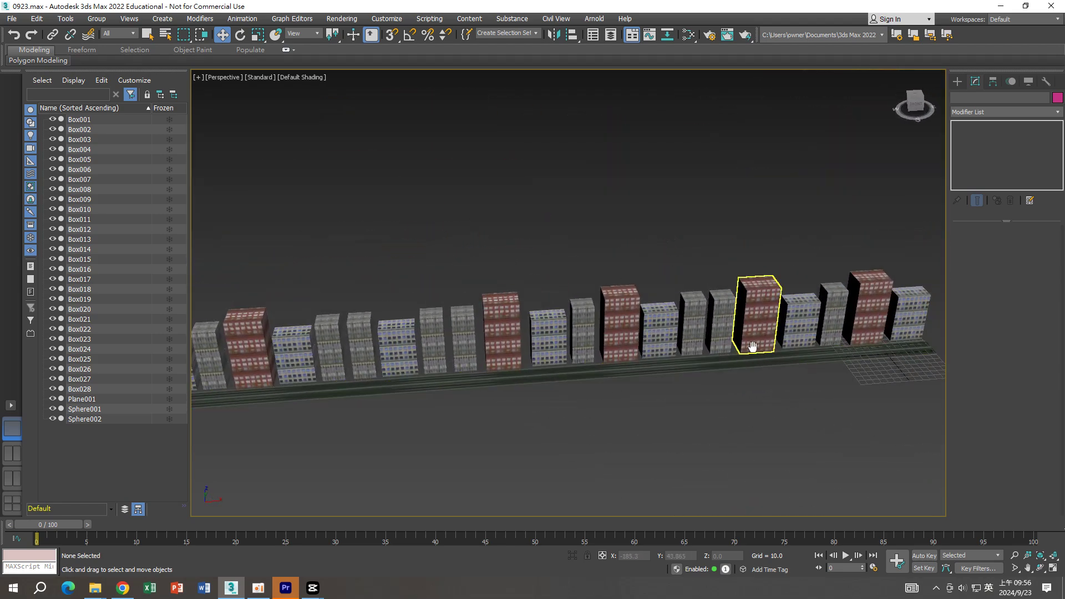
# Select the blue building Box003 to show its UVW Map settings.
pyautogui.scroll(1, 781, 355)
pyautogui.scroll(2, 782, 355)
pyautogui.scroll(2, 782, 355)
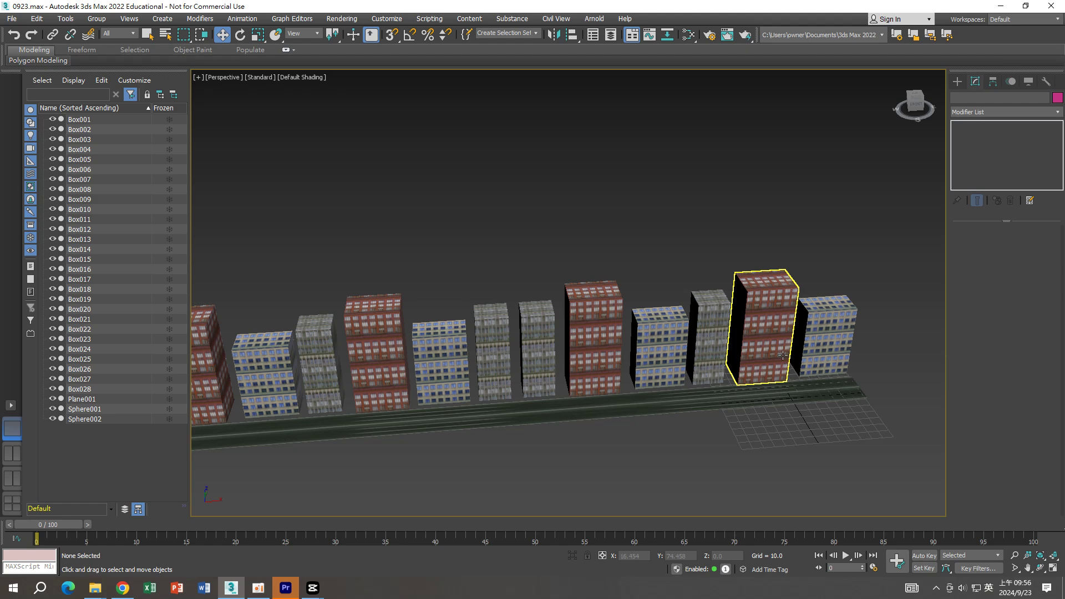
pyautogui.click(839, 351)
pyautogui.scroll(2, 839, 351)
pyautogui.scroll(3, 841, 349)
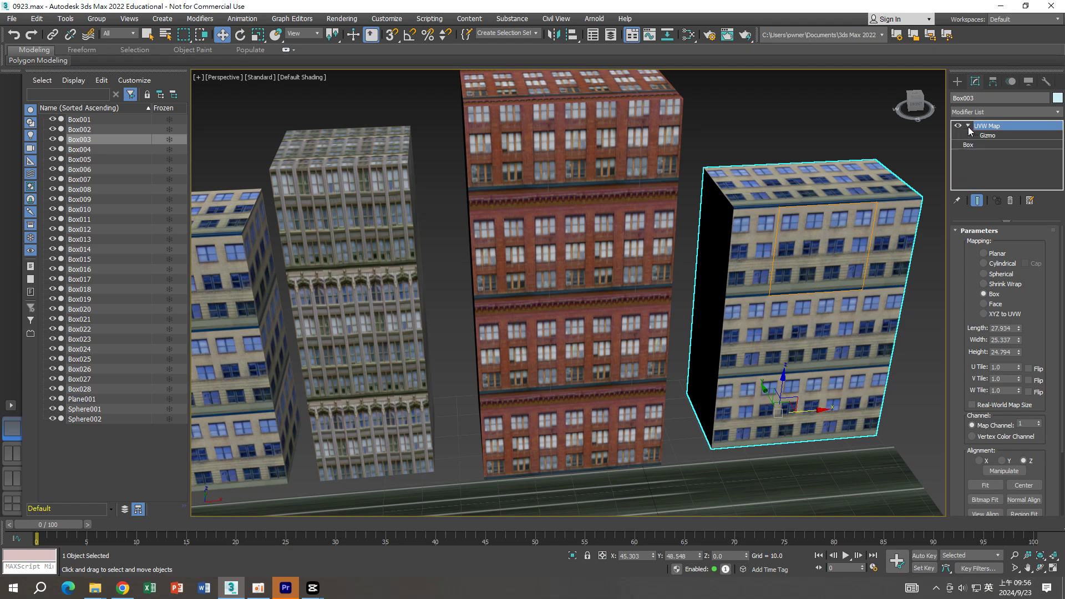
# Move Box003's UVW Map gizmo sideways along X to shift its facade texture.
pyautogui.click(985, 135)
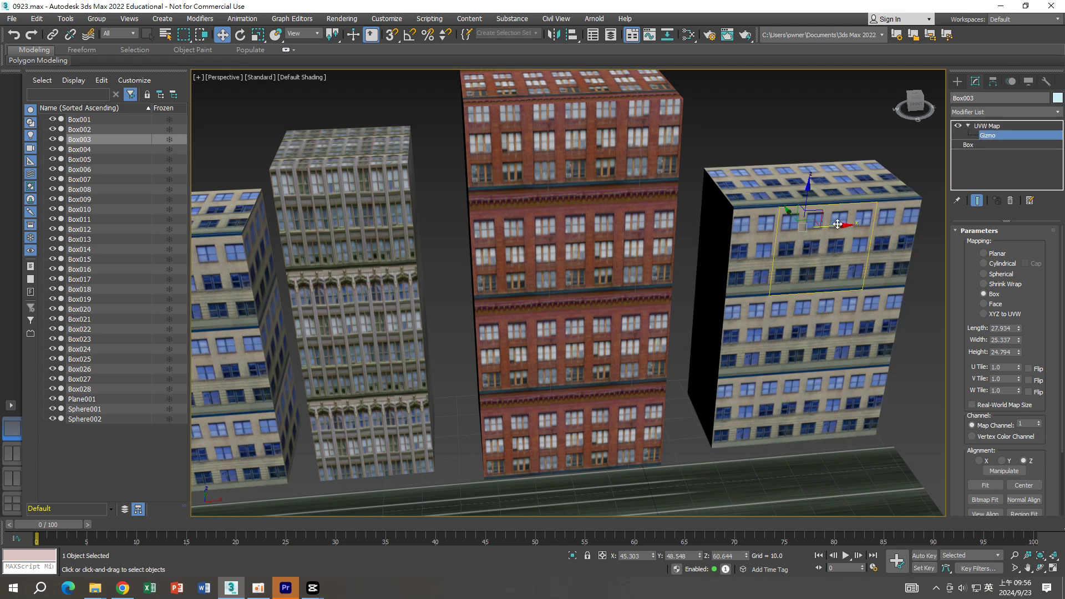
pyautogui.moveTo(837, 224)
pyautogui.mouseDown()
pyautogui.moveTo(1013, 227)
pyautogui.moveTo(815, 232)
pyautogui.mouseUp()
pyautogui.click(258, 587)
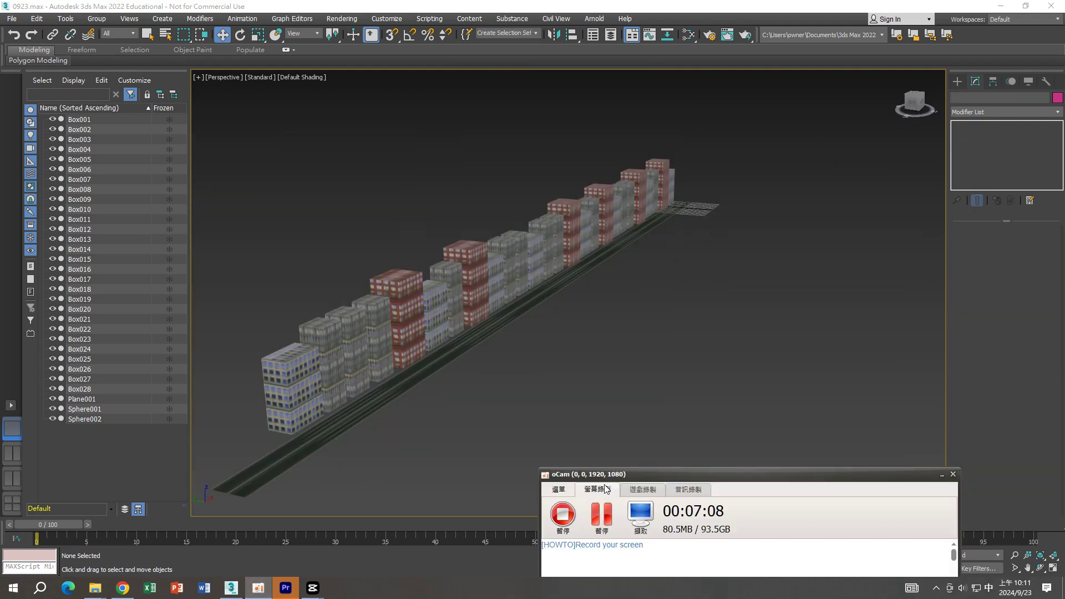
pyautogui.click(604, 384)
pyautogui.moveTo(604, 384)
pyautogui.mouseDown(button='middle')
pyautogui.moveTo(604, 374)
pyautogui.moveTo(605, 384)
pyautogui.mouseUp(button='middle')
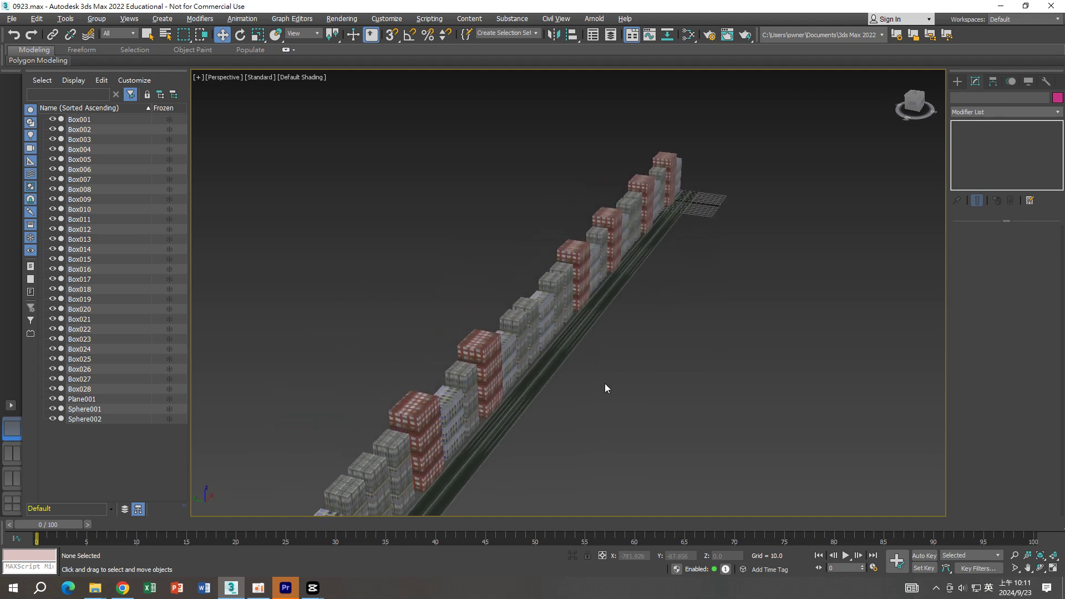
pyautogui.scroll(-3, 602, 372)
pyautogui.scroll(3, 597, 347)
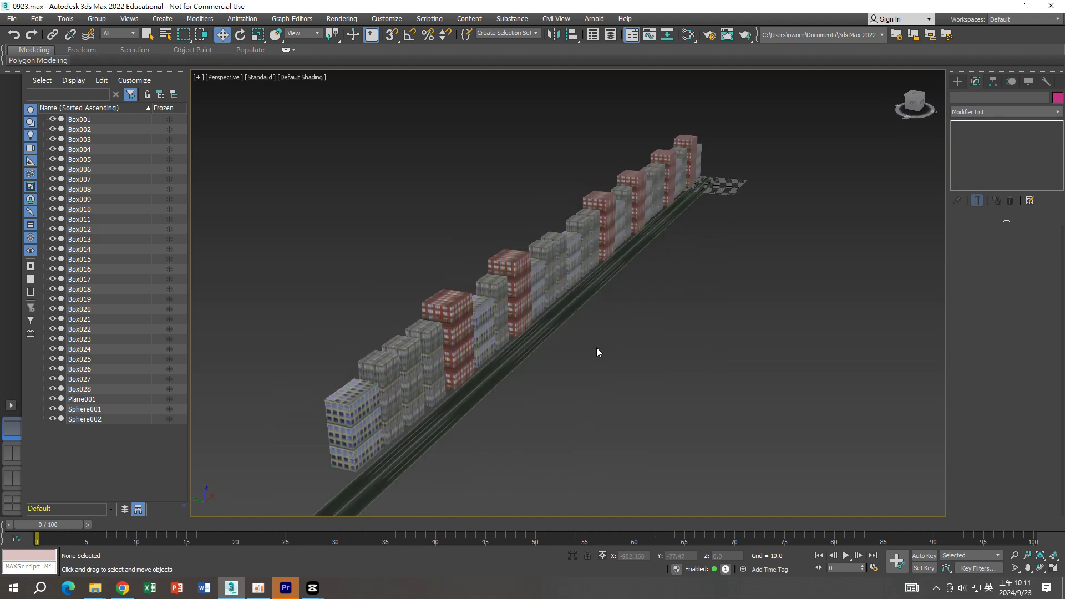
# Scale Plane001 along Y to about 174% to widen the road.
pyautogui.click(568, 330)
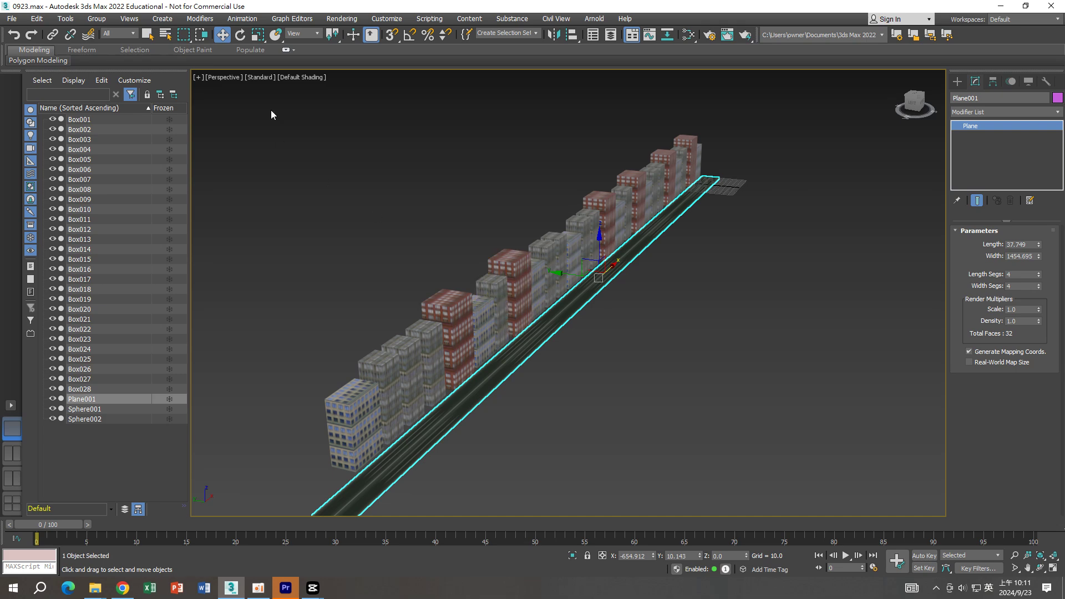
pyautogui.scroll(-1, 388, 192)
pyautogui.scroll(3, 410, 190)
pyautogui.moveTo(410, 189); pyautogui.dragTo(332, 197, button='middle')
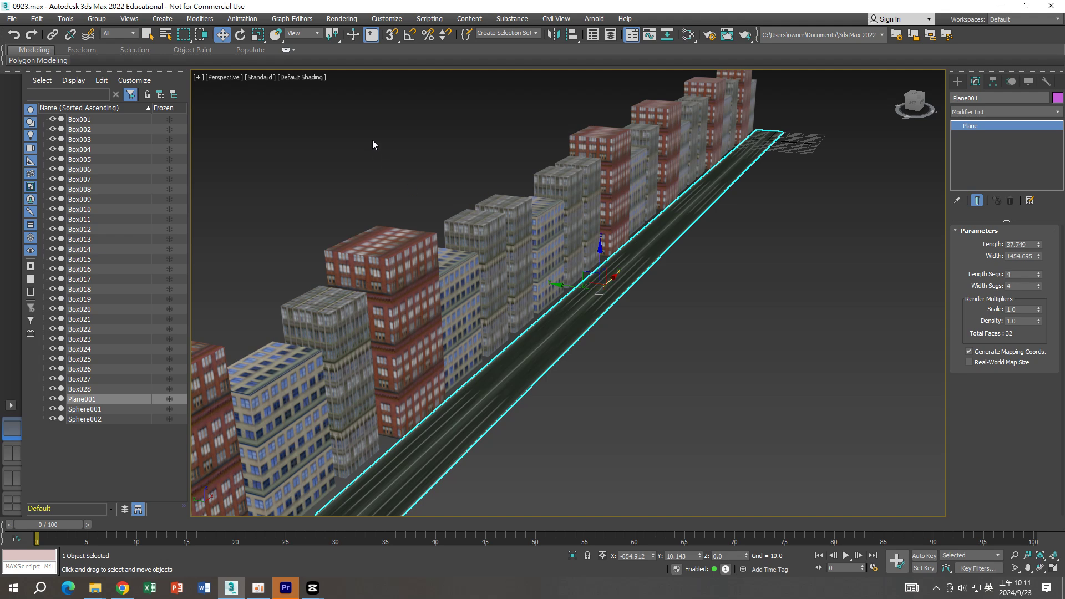
pyautogui.click(261, 36)
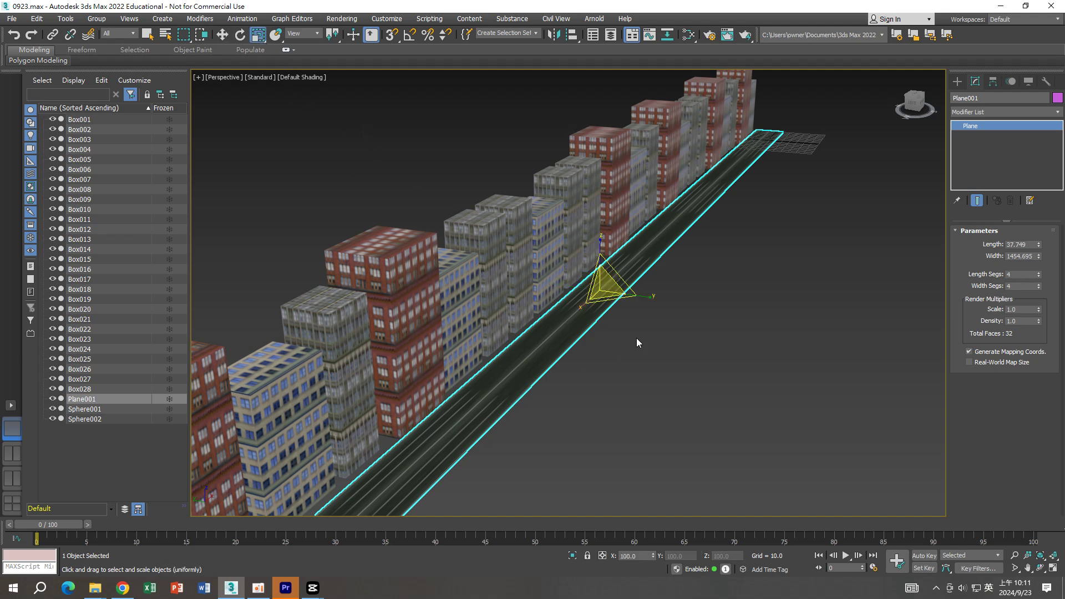
pyautogui.moveTo(649, 298); pyautogui.dragTo(720, 330)
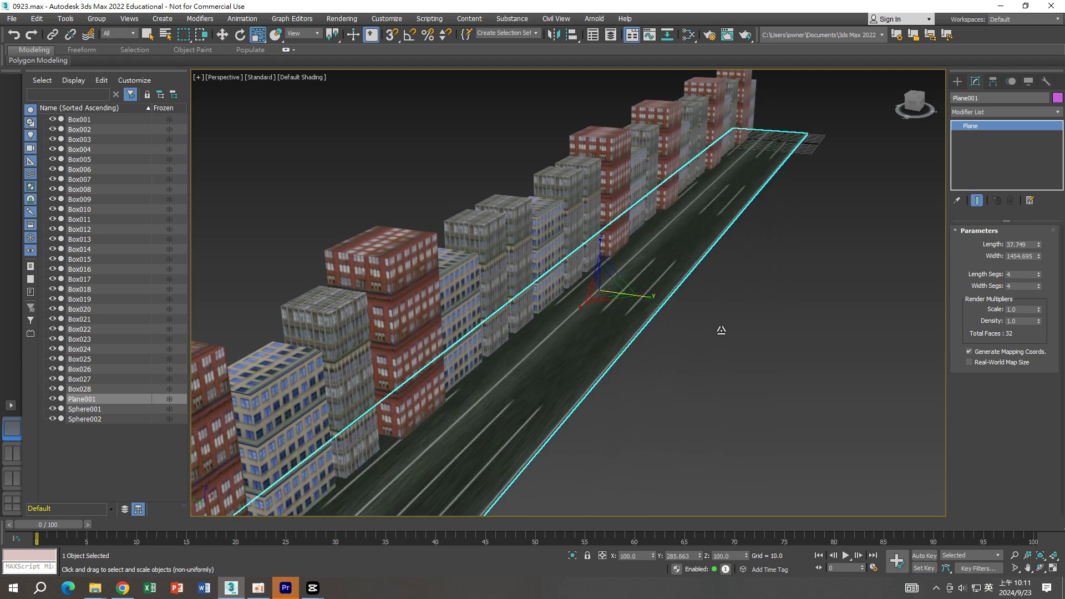
pyautogui.scroll(-5, 718, 328)
pyautogui.hotkey('ctrl', 'z')
pyautogui.scroll(2, 706, 329)
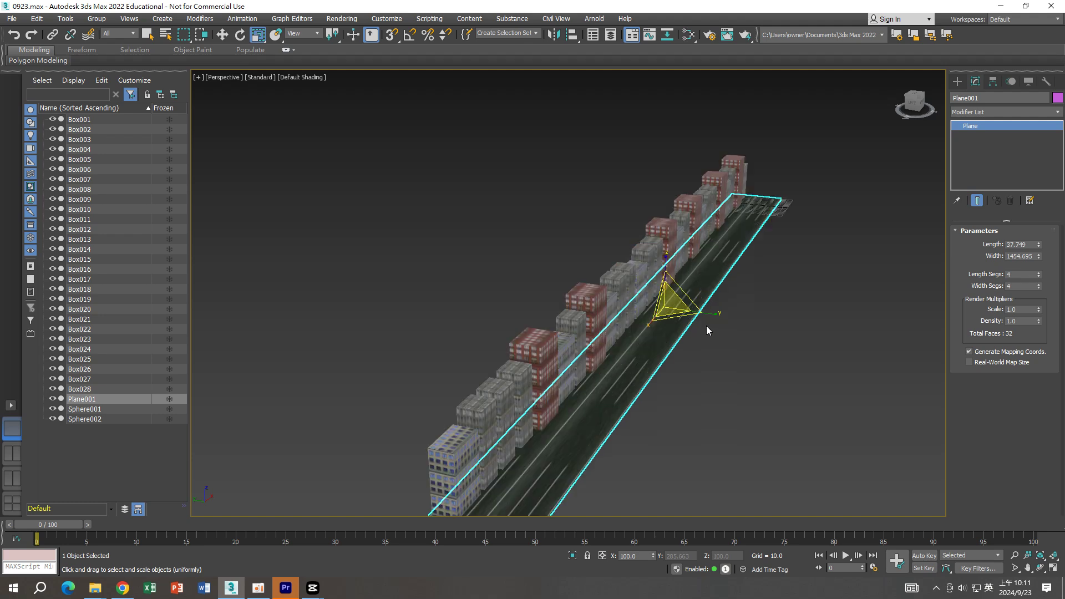
pyautogui.scroll(2, 706, 325)
pyautogui.moveTo(708, 315); pyautogui.dragTo(706, 325)
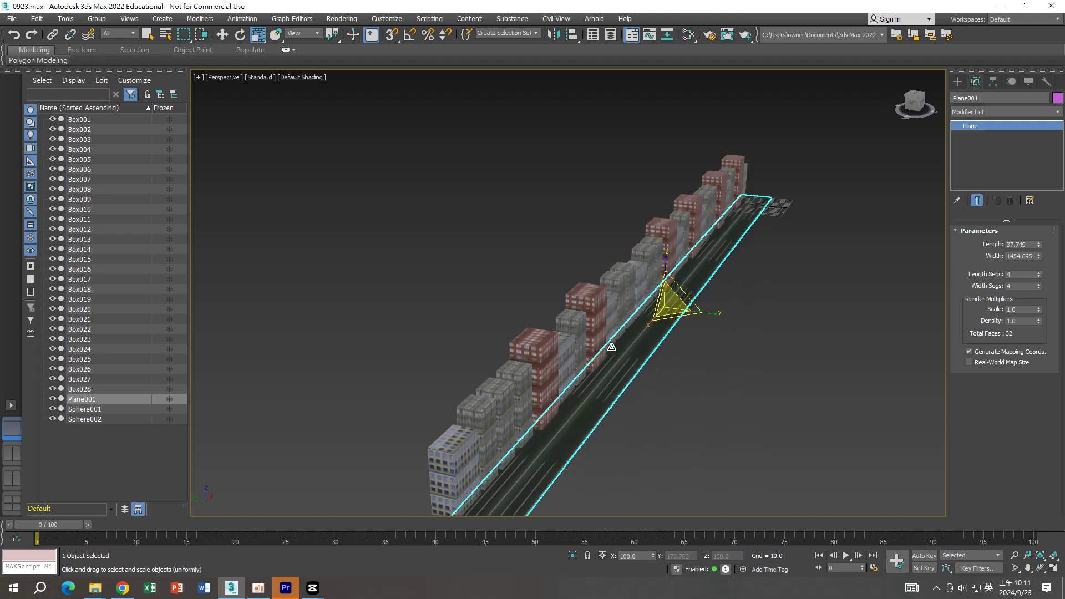
# Move the road sideways to X -654.912, Y 5.042 beside the building row.
pyautogui.click(222, 35)
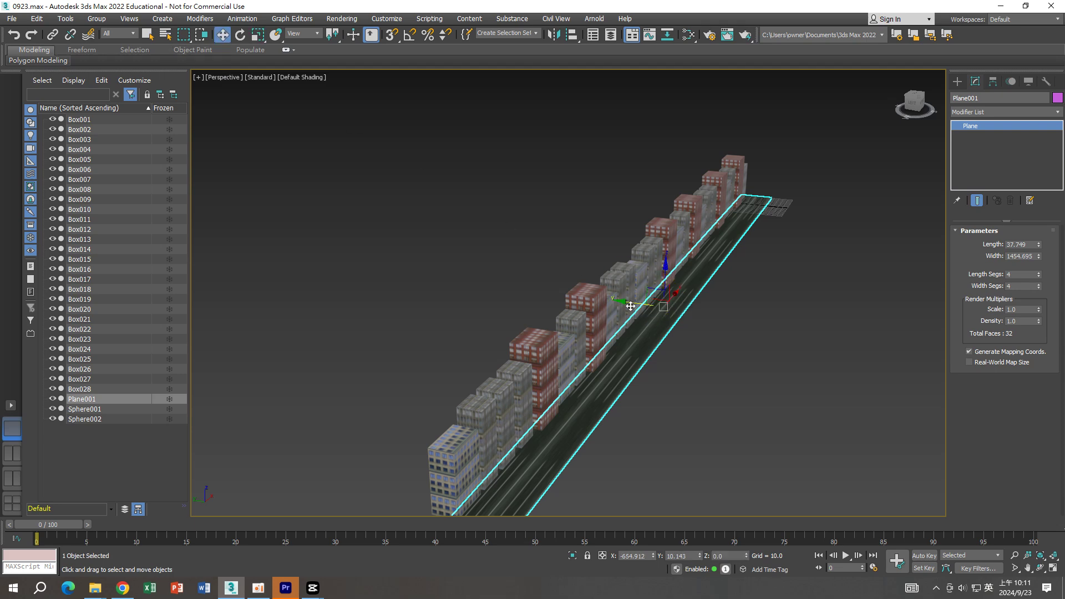
pyautogui.moveTo(635, 305); pyautogui.dragTo(710, 304)
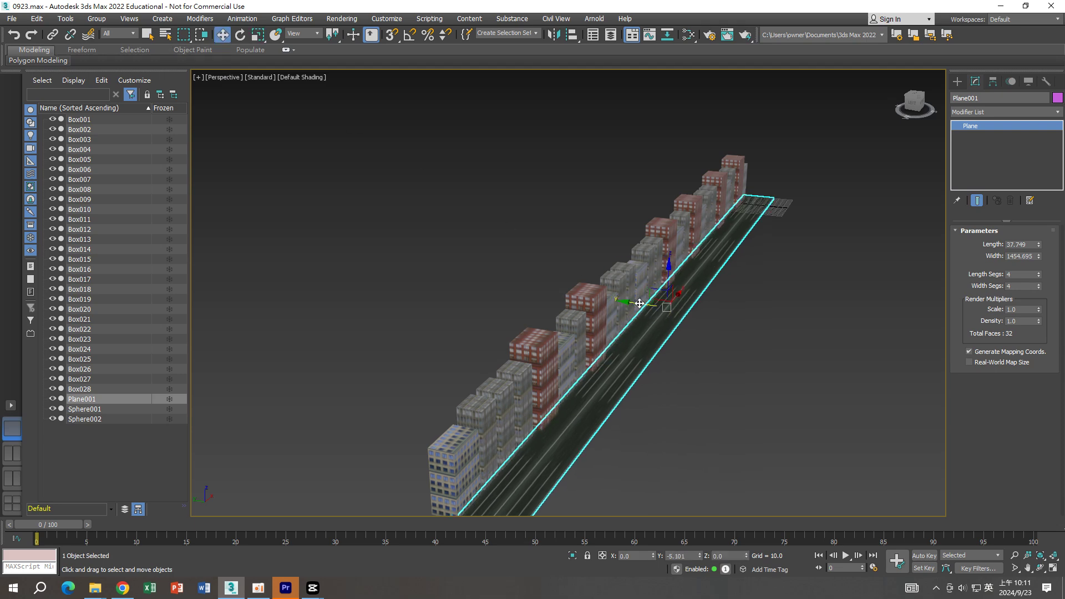
pyautogui.moveTo(674, 387)
pyautogui.keyDown('alt'); pyautogui.mouseDown(button='middle')
pyautogui.moveTo(666, 340)
pyautogui.moveTo(657, 356)
pyautogui.moveTo(648, 338)
pyautogui.moveTo(651, 359)
pyautogui.mouseUp(button='middle'); pyautogui.keyUp('alt')
pyautogui.click(652, 347)
# Add a UVW Map modifier with Box projection to Plane001.
pyautogui.click(645, 346)
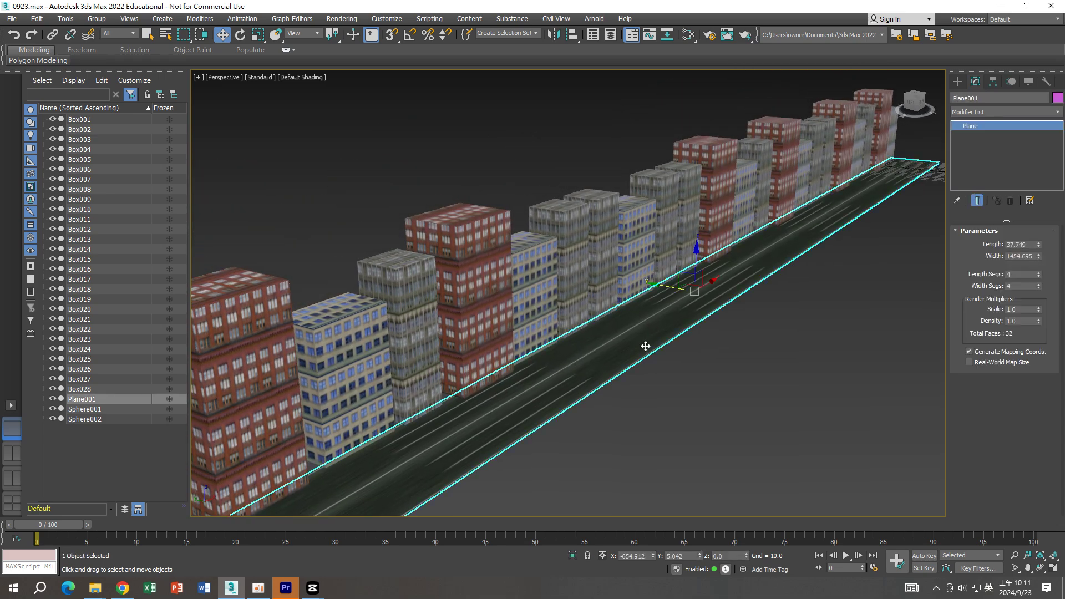
pyautogui.write('x')
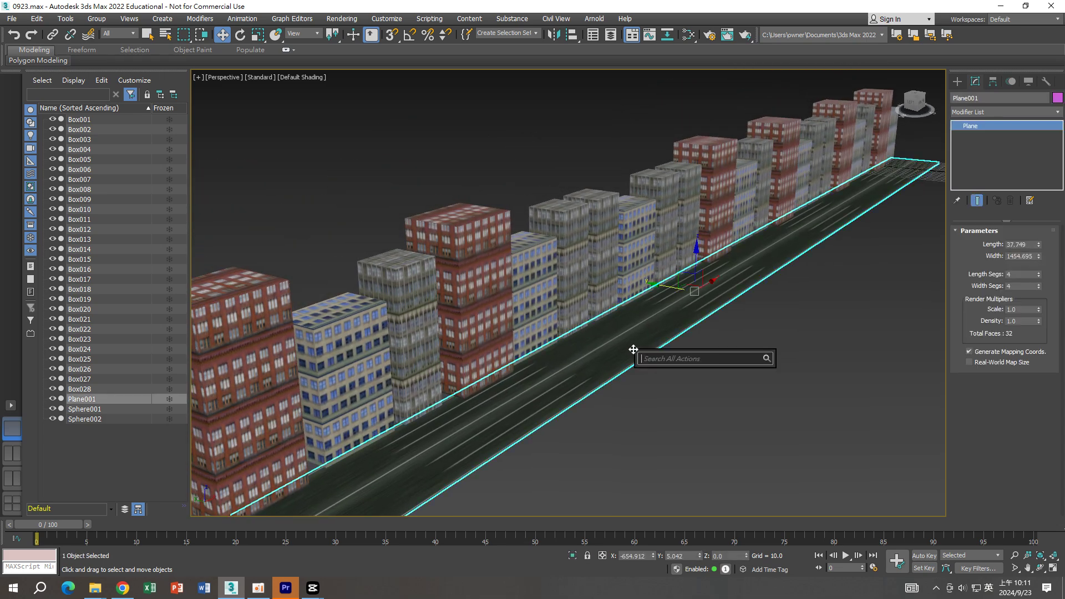
pyautogui.write('uvw')
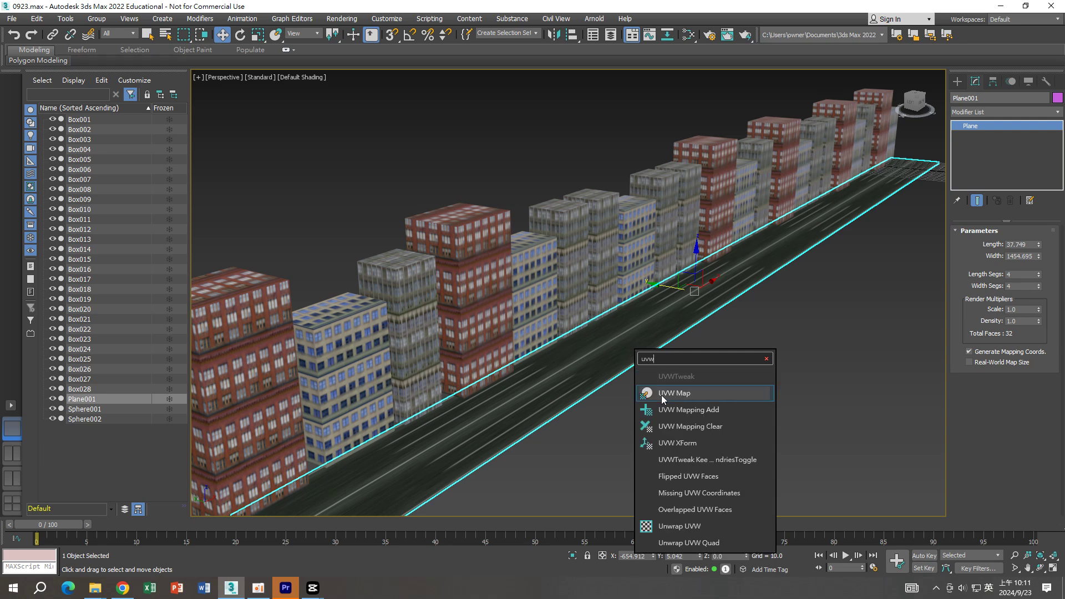
pyautogui.click(670, 394)
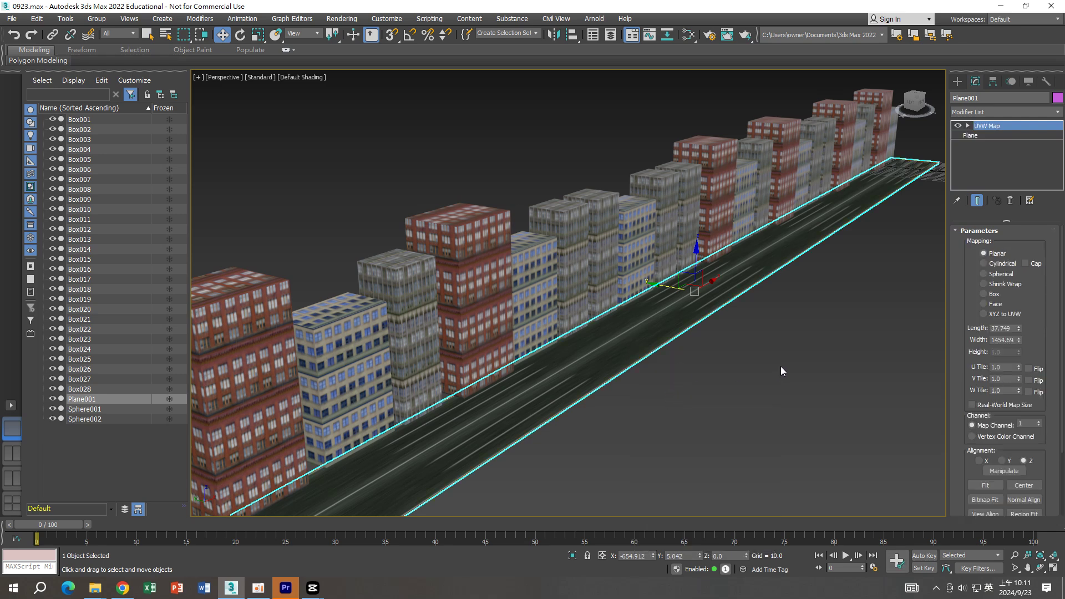
pyautogui.scroll(2, 627, 347)
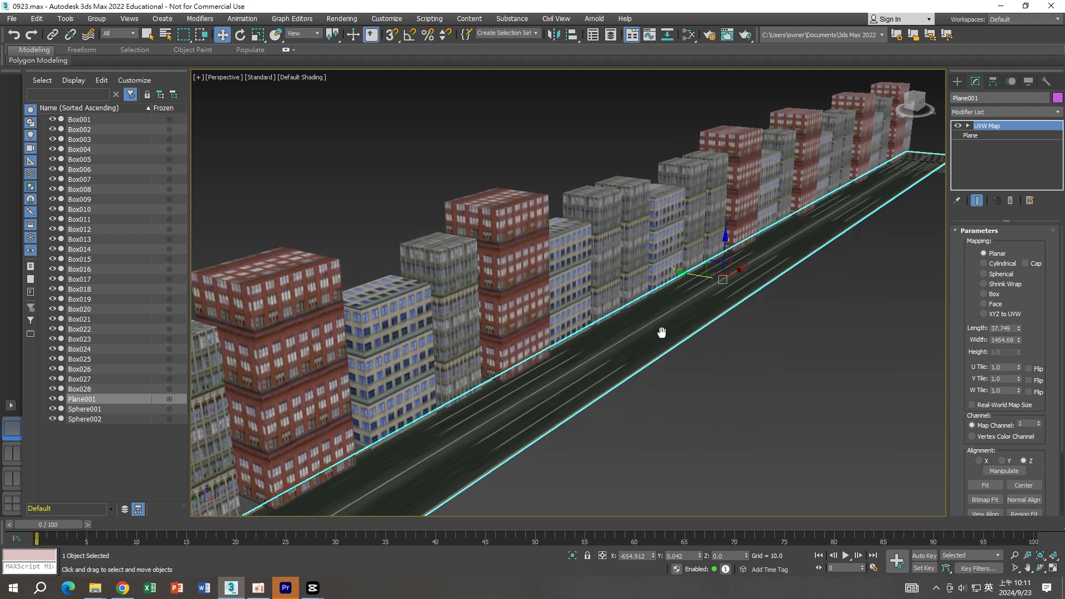
pyautogui.scroll(2, 661, 333)
pyautogui.scroll(2, 748, 250)
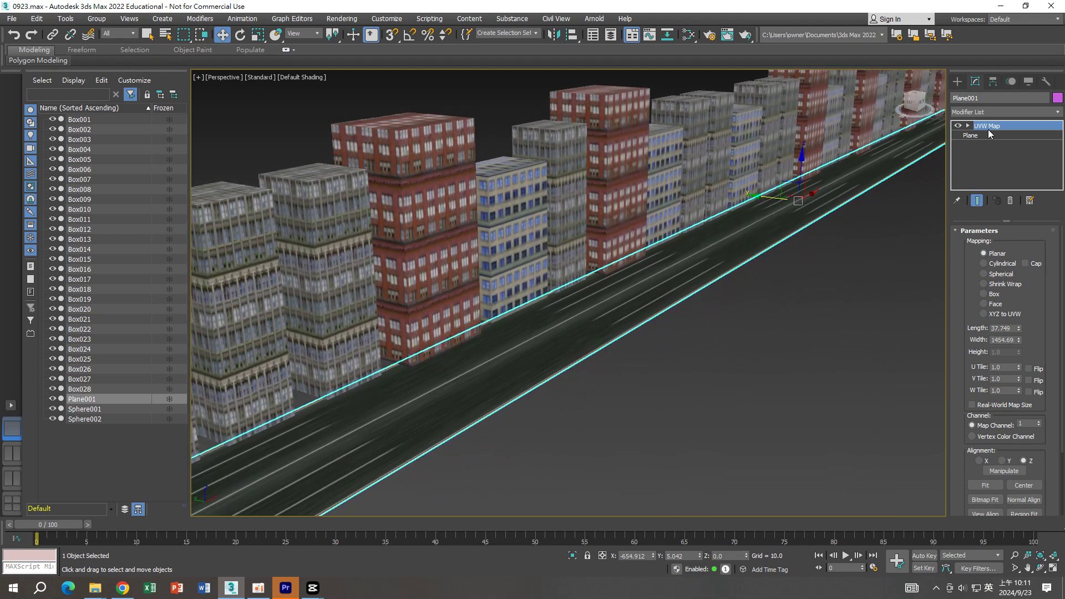
pyautogui.click(988, 295)
# Set the road mapping to Length 12.049, Height 0.87 and Width -79.426.
pyautogui.moveTo(822, 286)
pyautogui.mouseDown(button='middle')
pyautogui.moveTo(823, 310)
pyautogui.moveTo(822, 295)
pyautogui.mouseUp(button='middle')
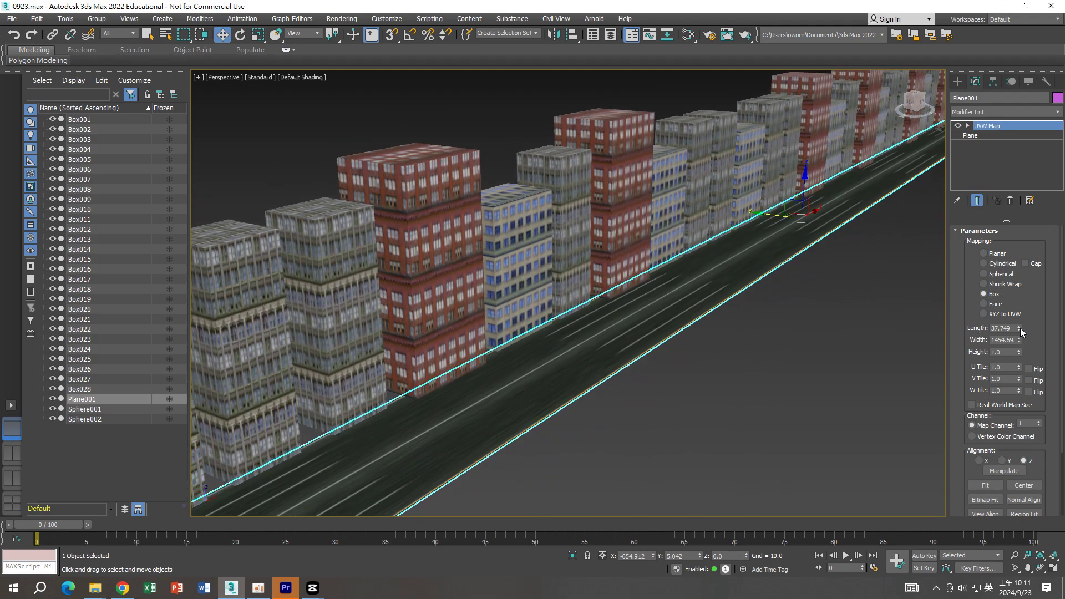
pyautogui.moveTo(1019, 329); pyautogui.dragTo(1018, 364)
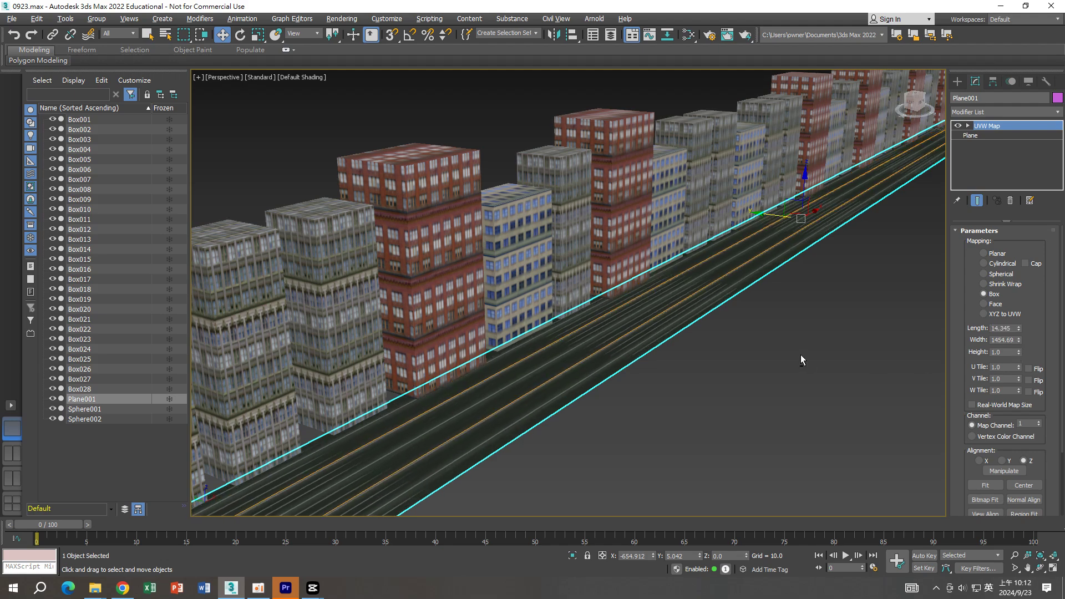
pyautogui.scroll(5, 797, 351)
pyautogui.scroll(-4, 786, 335)
pyautogui.moveTo(787, 337); pyautogui.dragTo(786, 335, button='middle')
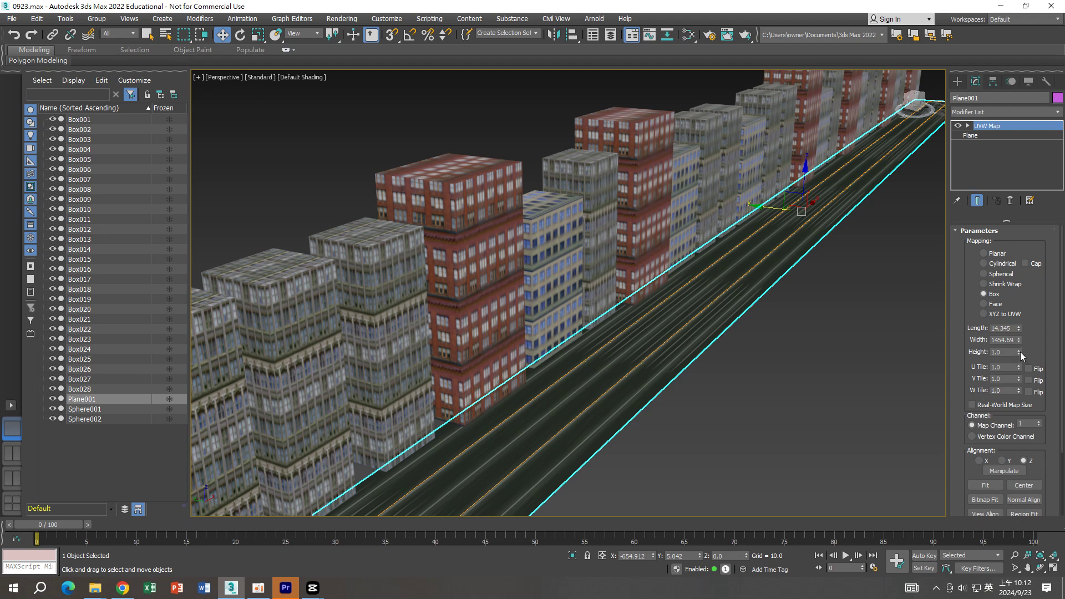
pyautogui.moveTo(1019, 351)
pyautogui.mouseDown()
pyautogui.moveTo(1018, 285)
pyautogui.moveTo(1017, 409)
pyautogui.moveTo(1016, 388)
pyautogui.mouseUp()
pyautogui.scroll(5, 840, 344)
pyautogui.scroll(-5, 751, 335)
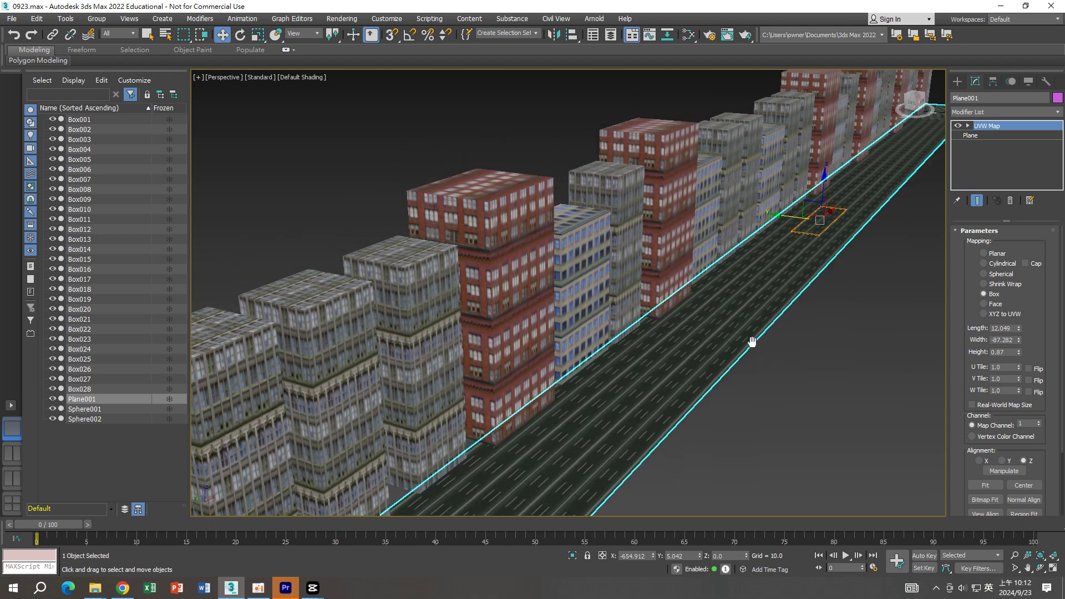
pyautogui.scroll(2, 721, 330)
pyautogui.scroll(2, 719, 328)
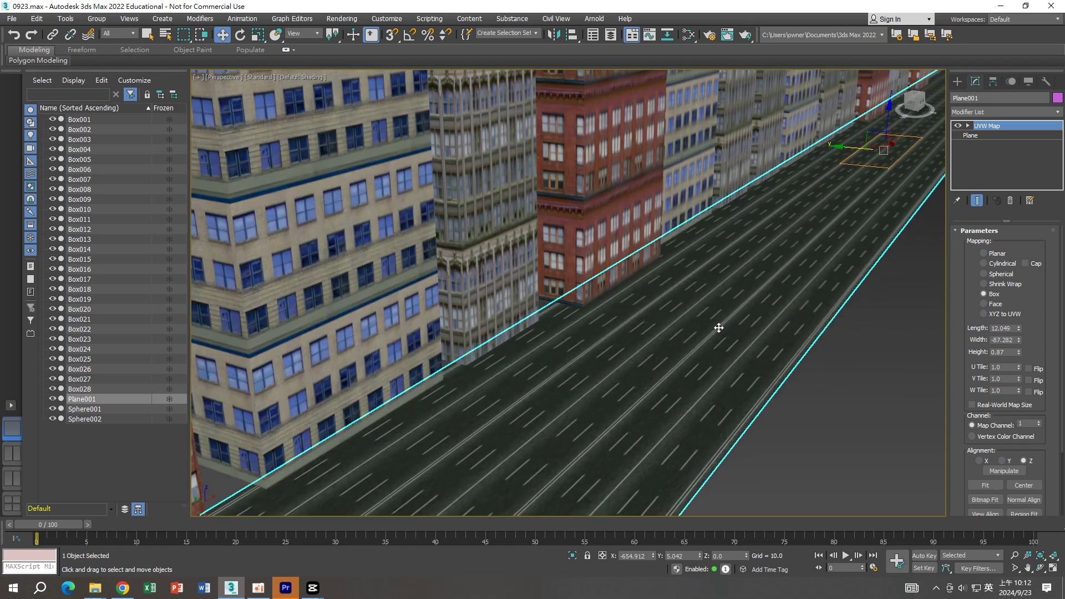
pyautogui.click(1018, 338)
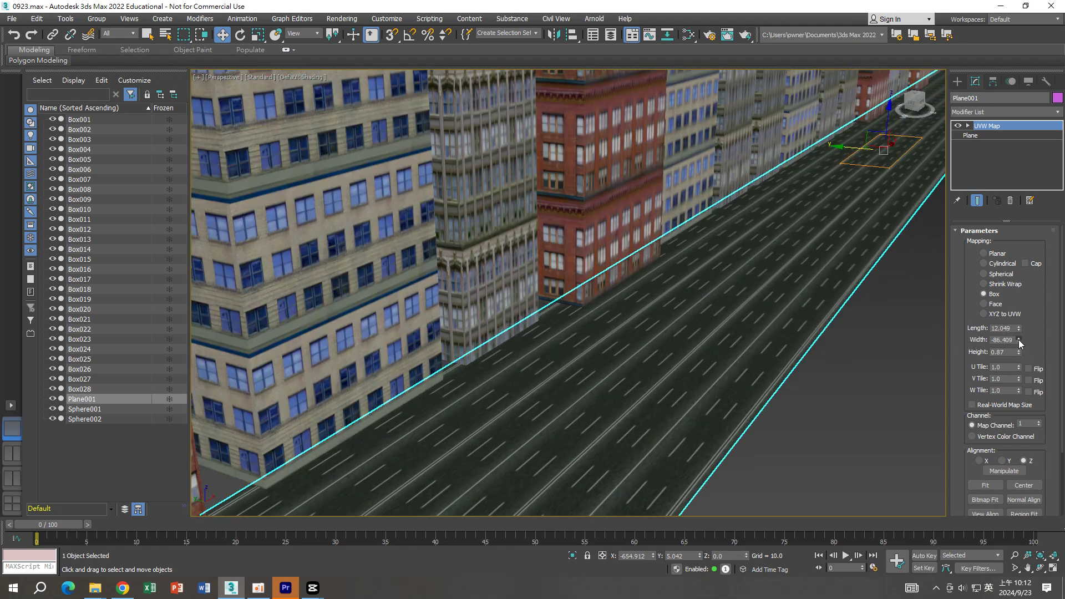
pyautogui.moveTo(1018, 339); pyautogui.dragTo(1013, 333)
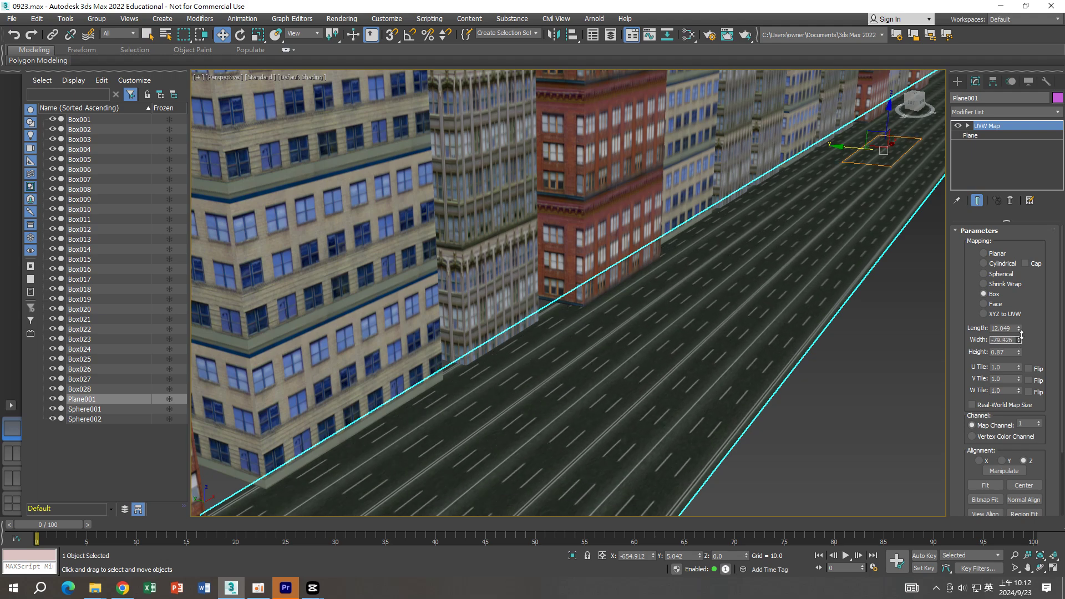
pyautogui.scroll(-5, 875, 338)
# Orbit the Perspective view along the street and deselect the road plane.
pyautogui.keyDown('alt'); pyautogui.moveTo(875, 368); pyautogui.dragTo(735, 341, button='middle'); pyautogui.keyUp('alt')
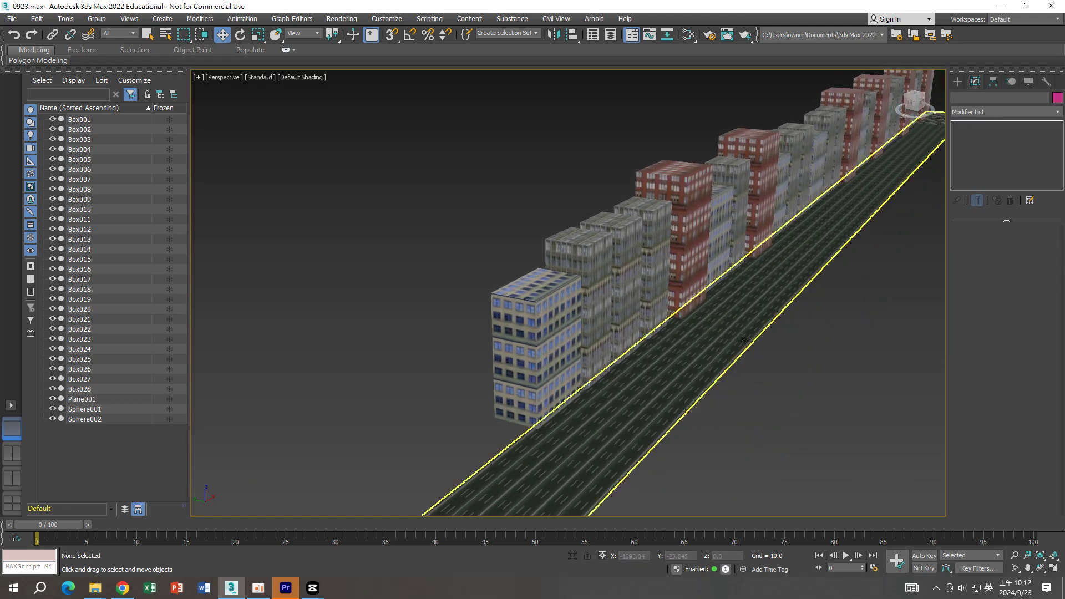
pyautogui.scroll(1, 735, 340)
pyautogui.scroll(2, 736, 340)
pyautogui.scroll(-3, 735, 341)
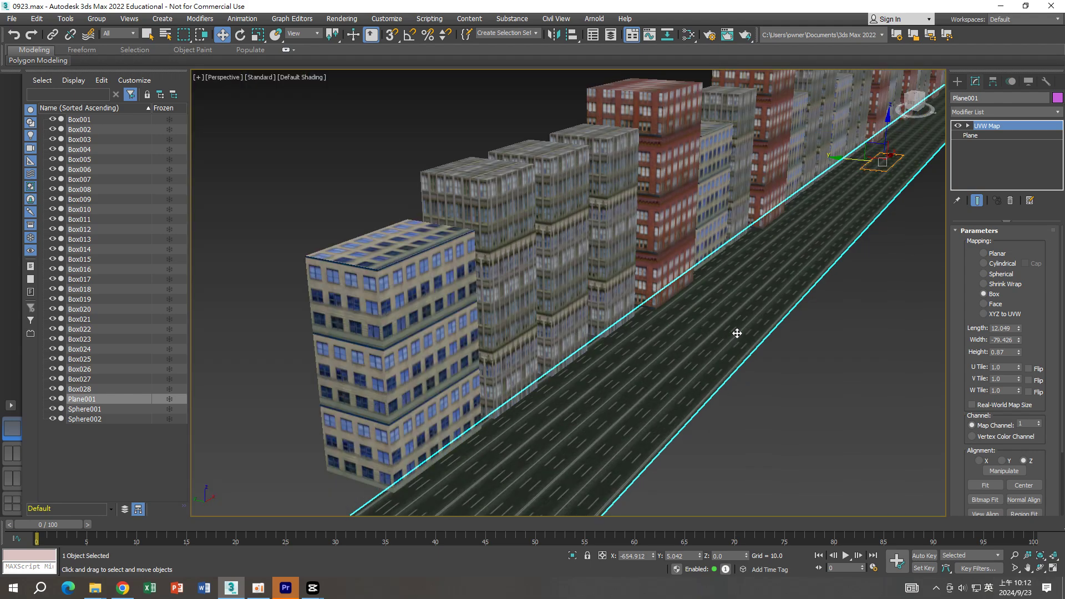
pyautogui.scroll(-5, 735, 340)
pyautogui.click(818, 345)
pyautogui.scroll(4, 818, 345)
pyautogui.scroll(-3, 762, 372)
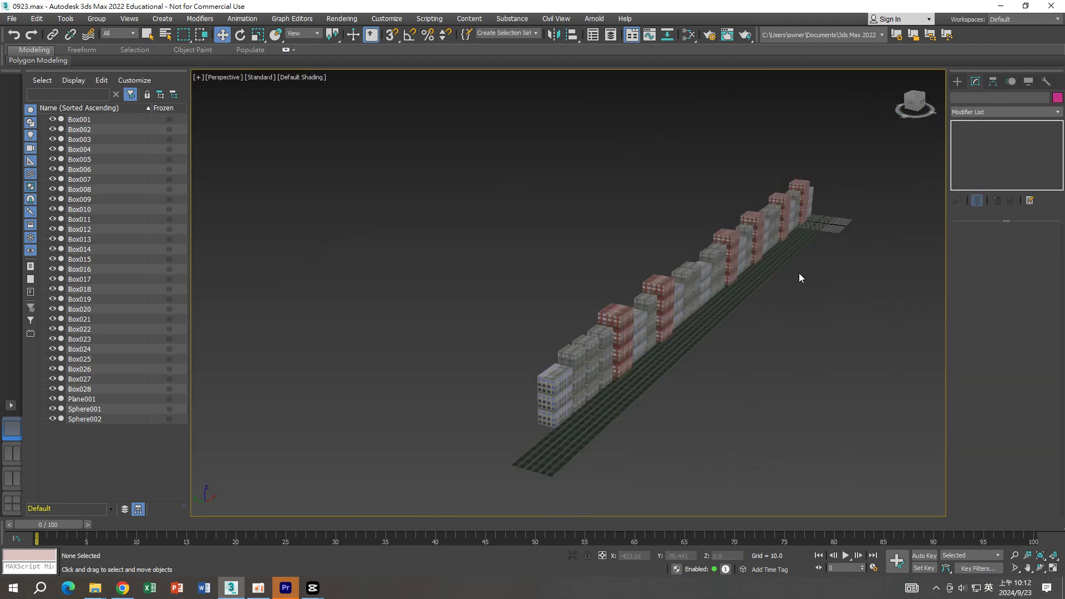
pyautogui.keyDown('alt'); pyautogui.moveTo(799, 278); pyautogui.dragTo(775, 249, button='middle'); pyautogui.keyUp('alt')
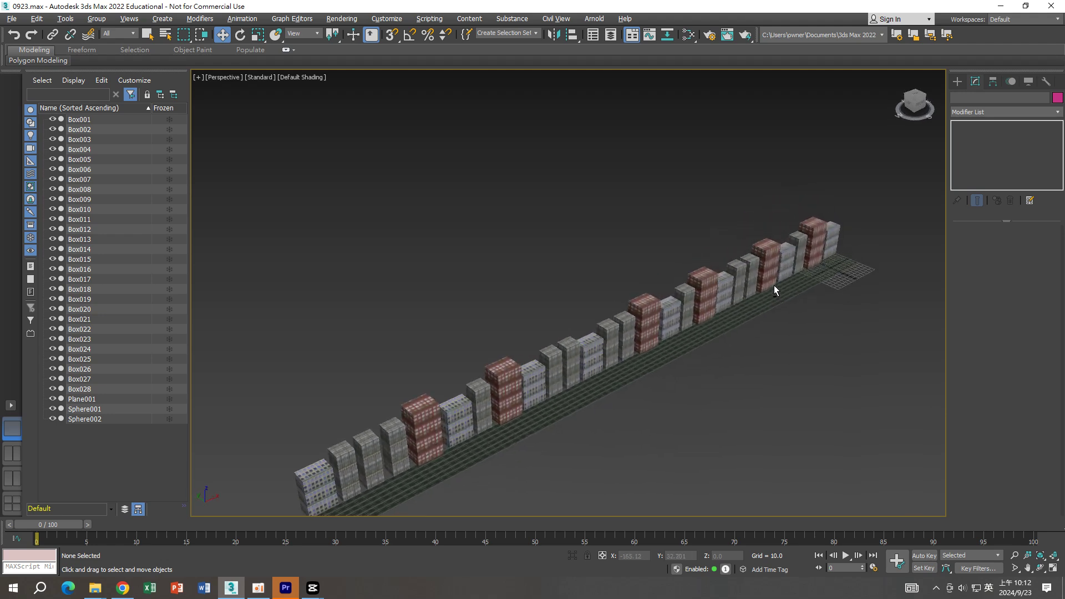
# Switch to the Top view and pan to centre the street.
pyautogui.press('t')
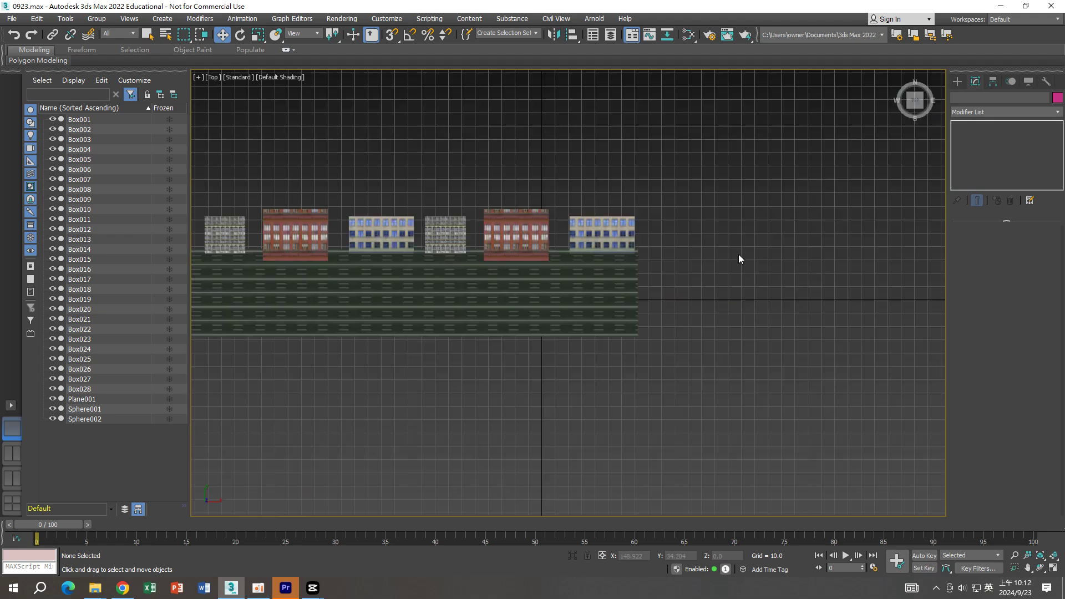
pyautogui.moveTo(710, 221)
pyautogui.mouseDown()
pyautogui.moveTo(812, 221)
pyautogui.moveTo(751, 290)
pyautogui.mouseUp()
pyautogui.scroll(-3, 755, 268)
pyautogui.scroll(-2, 790, 257)
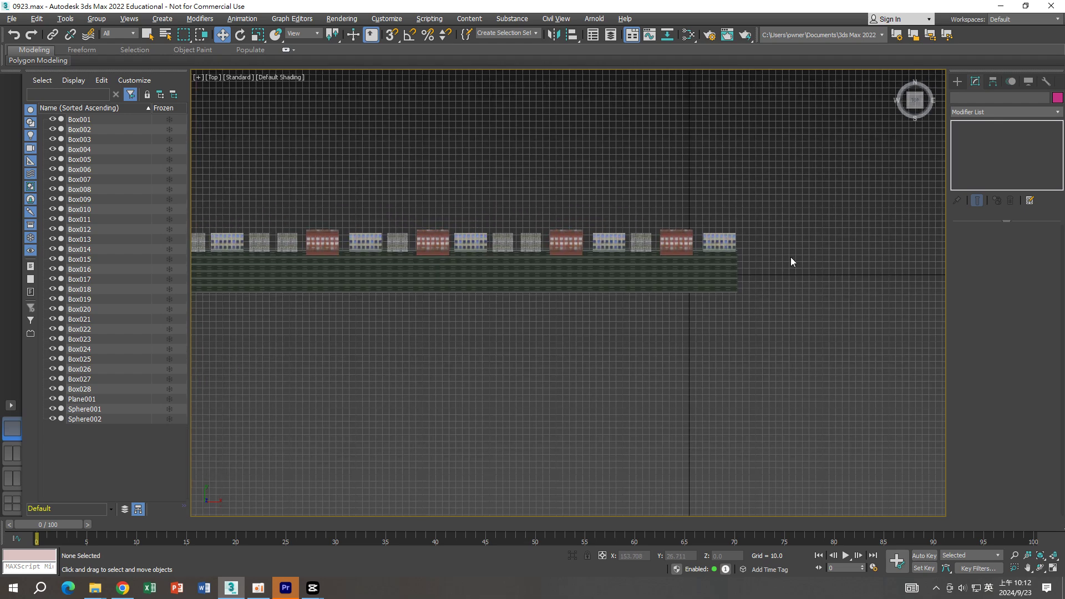
pyautogui.scroll(-1, 768, 234)
pyautogui.moveTo(768, 234); pyautogui.dragTo(794, 244, button='middle')
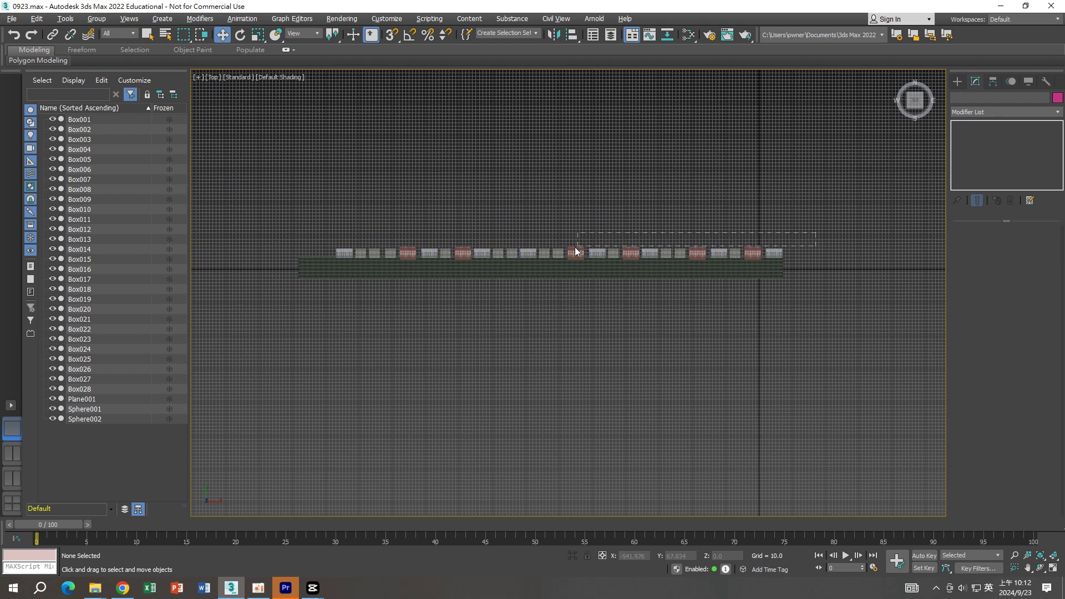
# Select the 26 building boxes in the row and frame them in the Top view.
pyautogui.moveTo(337, 252); pyautogui.dragTo(335, 254)
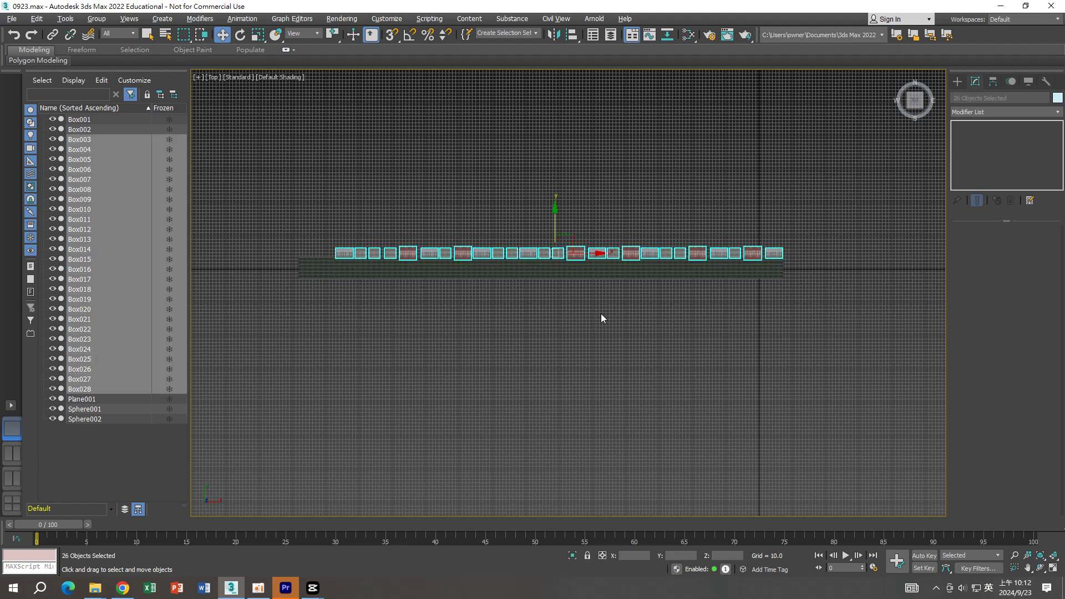
pyautogui.scroll(2, 600, 314)
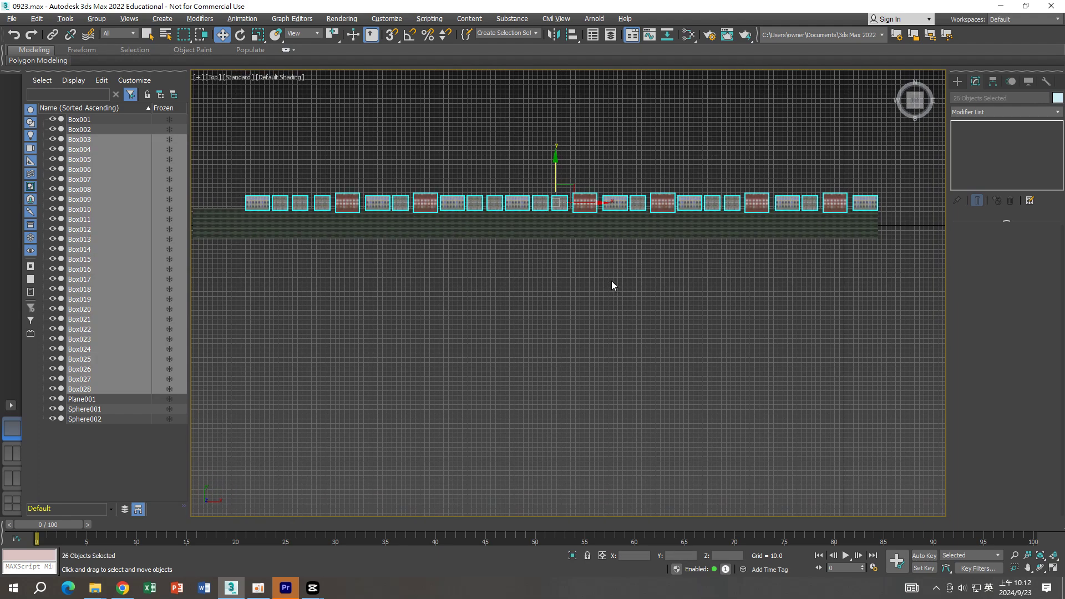
pyautogui.moveTo(613, 278)
pyautogui.mouseDown(button='middle')
pyautogui.moveTo(614, 299)
pyautogui.moveTo(582, 285)
pyautogui.moveTo(580, 254)
pyautogui.moveTo(578, 268)
pyautogui.mouseUp(button='middle')
pyautogui.scroll(2, 587, 314)
pyautogui.scroll(-2, 587, 309)
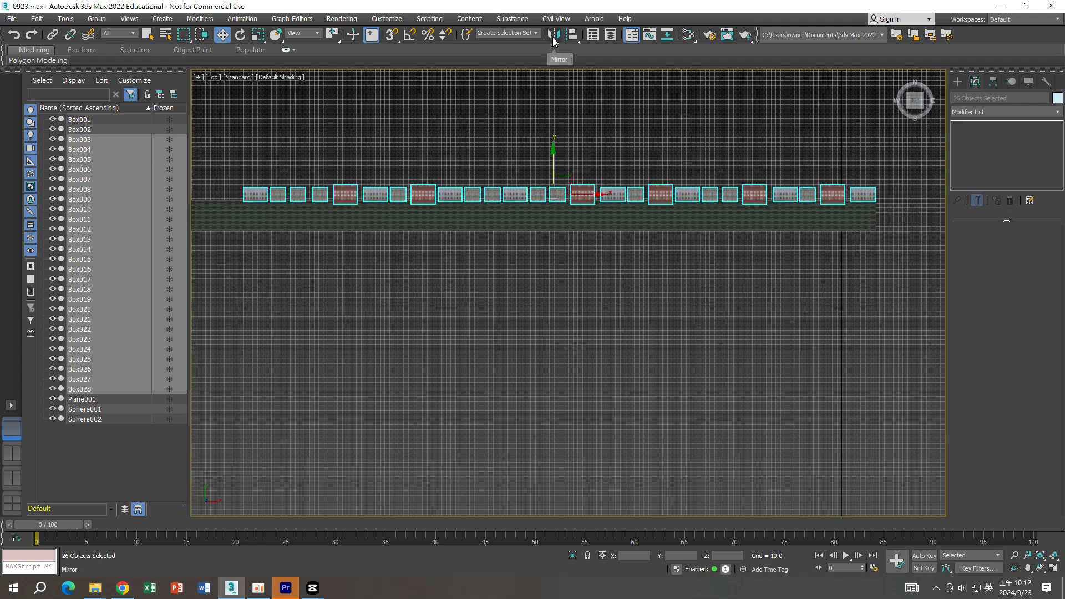
pyautogui.moveTo(489, 235); pyautogui.dragTo(509, 264, button='middle')
pyautogui.scroll(2, 320, 195)
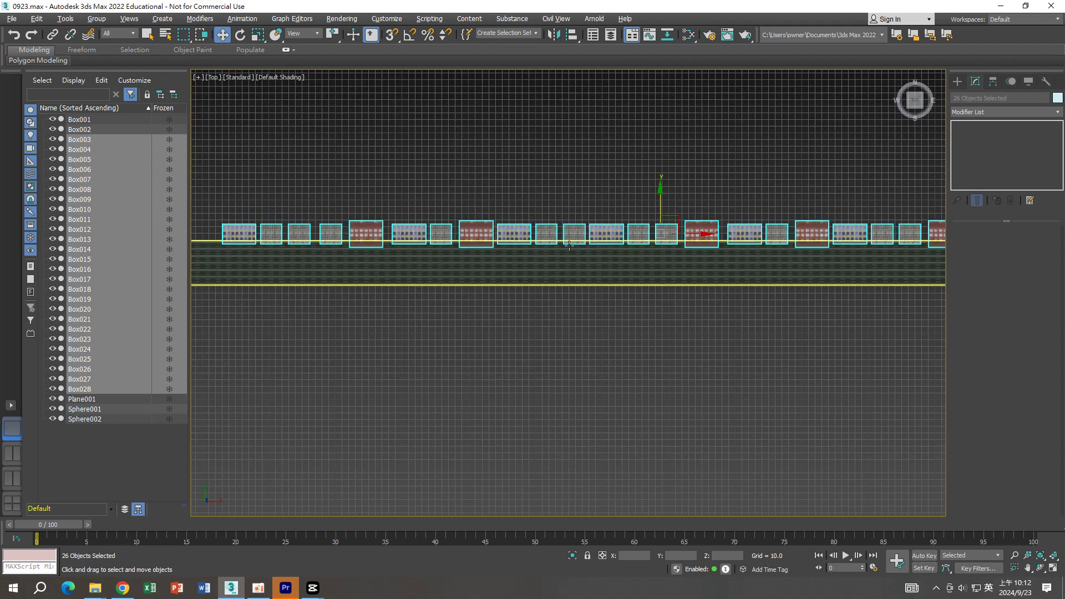
pyautogui.scroll(-1, 557, 243)
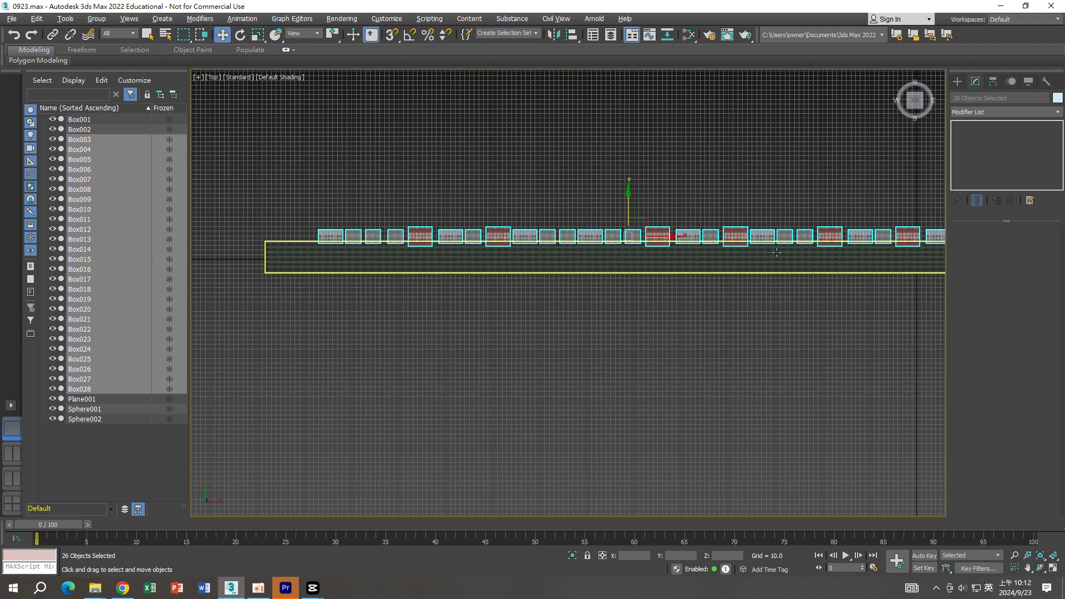
pyautogui.scroll(-1, 776, 252)
pyautogui.scroll(-1, 684, 222)
# Mirror the 26 buildings as a Copy across Y with an adjusted offset onto the opposite roadside.
pyautogui.click(553, 34)
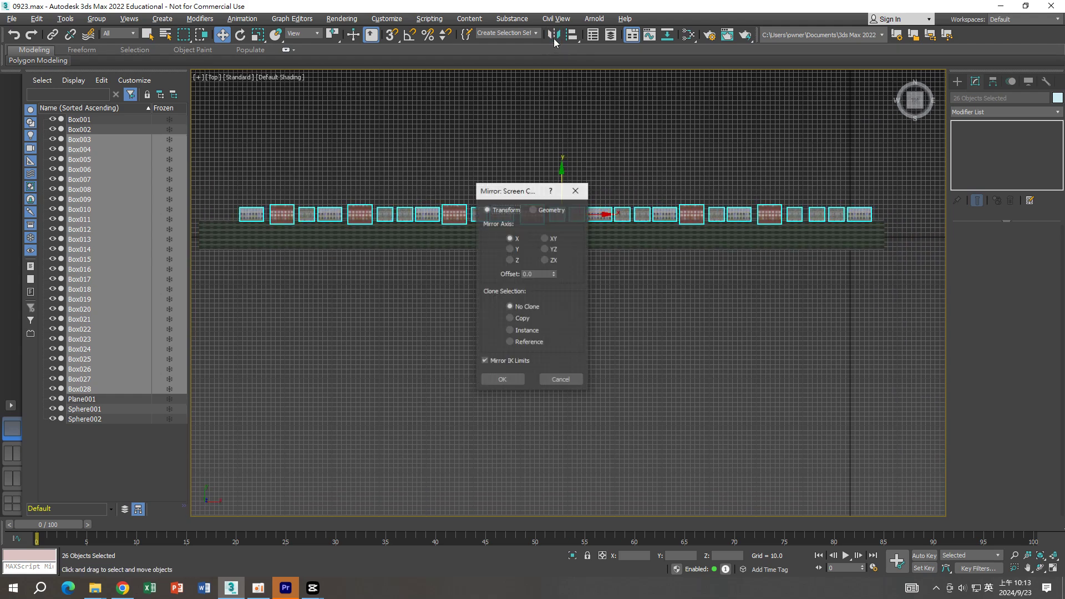
pyautogui.moveTo(522, 197); pyautogui.dragTo(733, 158)
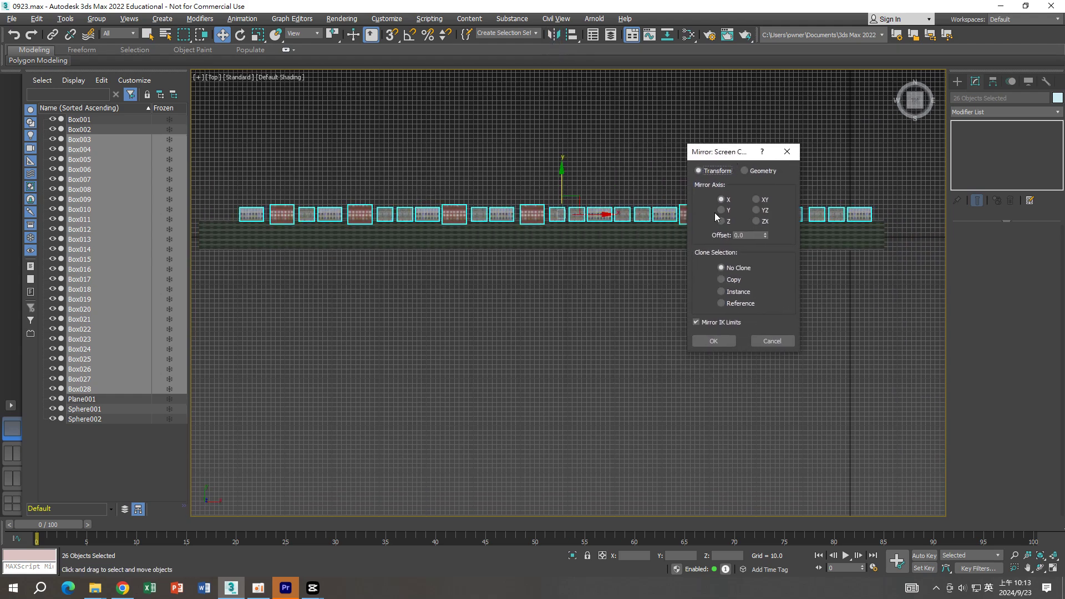
pyautogui.click(721, 280)
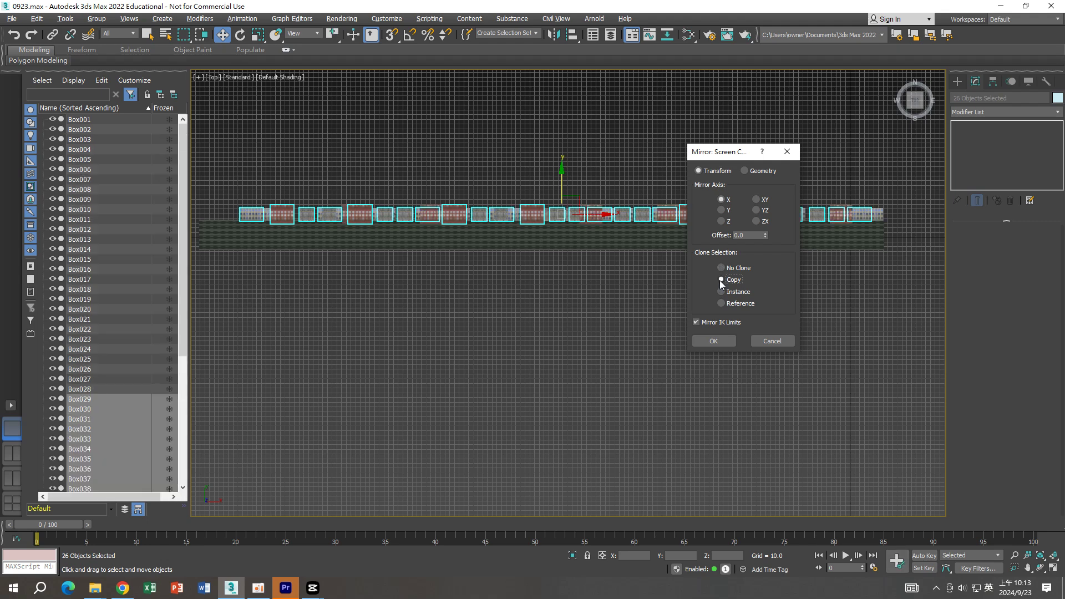
pyautogui.moveTo(766, 235)
pyautogui.mouseDown()
pyautogui.moveTo(765, 183)
pyautogui.moveTo(775, 260)
pyautogui.mouseUp()
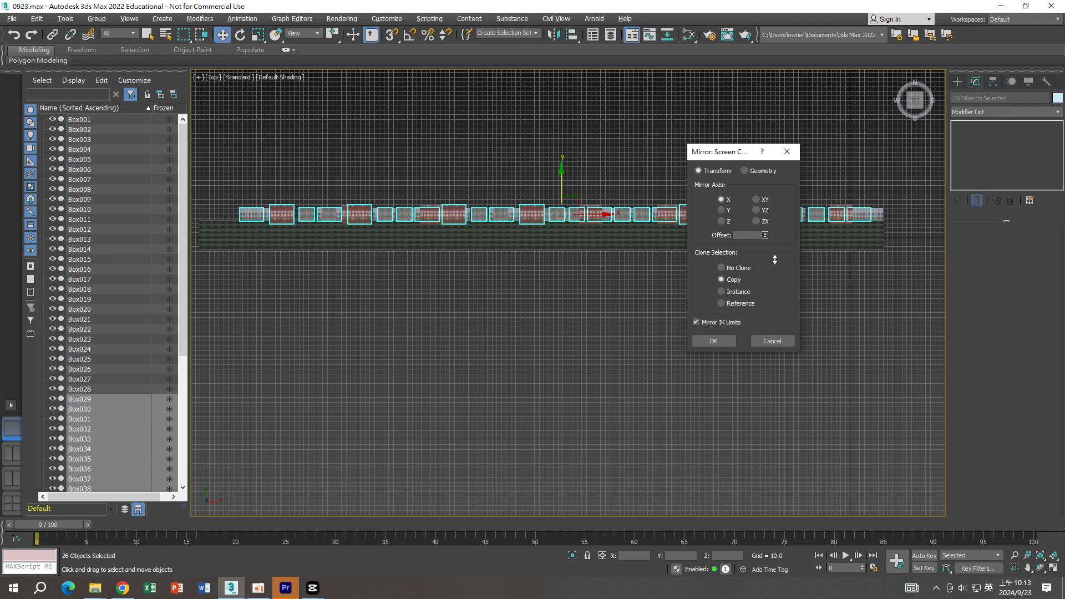
pyautogui.click(728, 211)
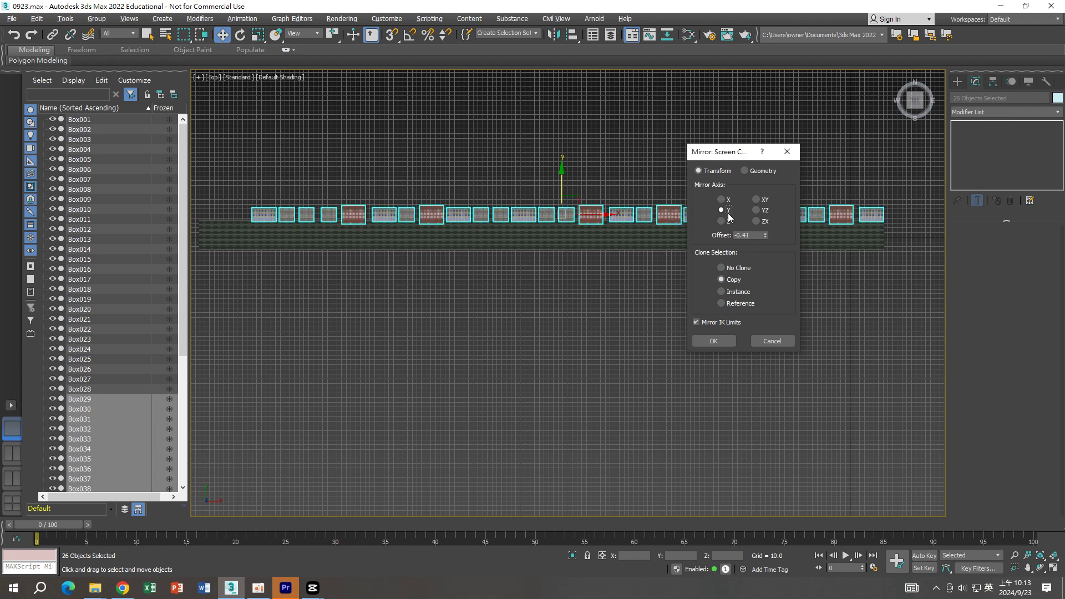
pyautogui.moveTo(765, 239)
pyautogui.mouseDown()
pyautogui.moveTo(778, 223)
pyautogui.moveTo(776, 394)
pyautogui.mouseUp()
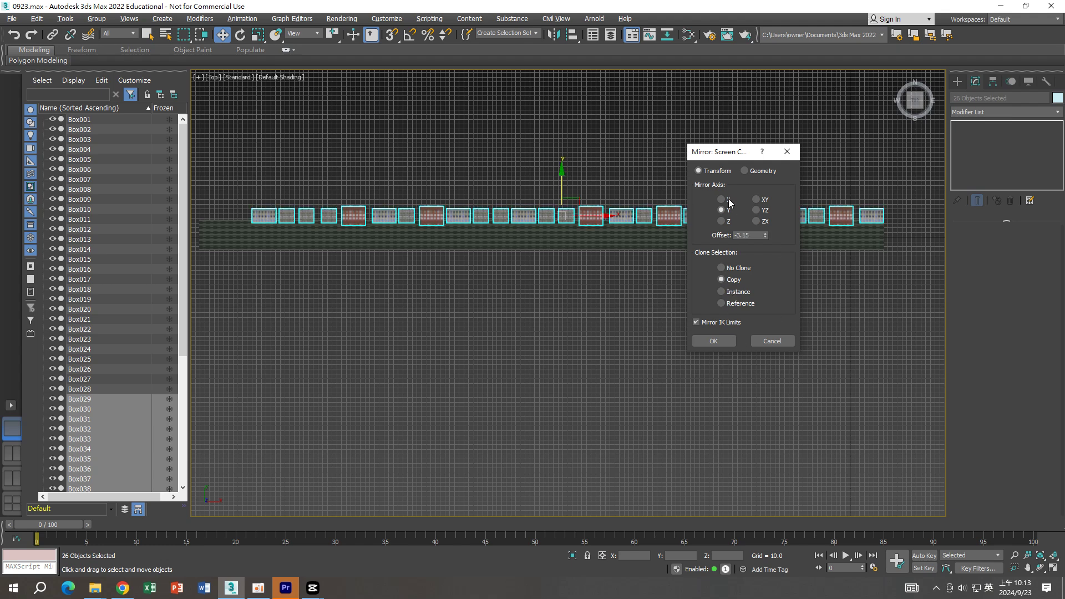
pyautogui.moveTo(765, 235)
pyautogui.mouseDown()
pyautogui.moveTo(759, 28)
pyautogui.moveTo(766, 372)
pyautogui.moveTo(760, 311)
pyautogui.mouseUp()
pyautogui.click(726, 342)
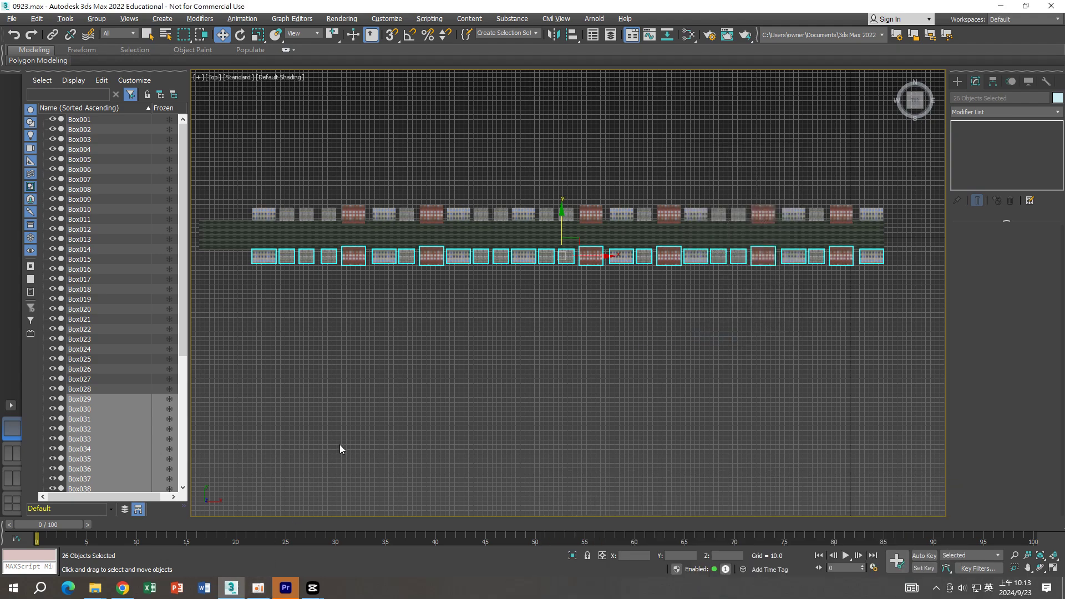
pyautogui.moveTo(367, 404)
pyautogui.mouseDown(button='middle')
pyautogui.moveTo(490, 351)
pyautogui.moveTo(554, 276)
pyautogui.mouseUp(button='middle')
# In the Perspective view, push the mirrored buildings farther out from the road along X.
pyautogui.press('p')
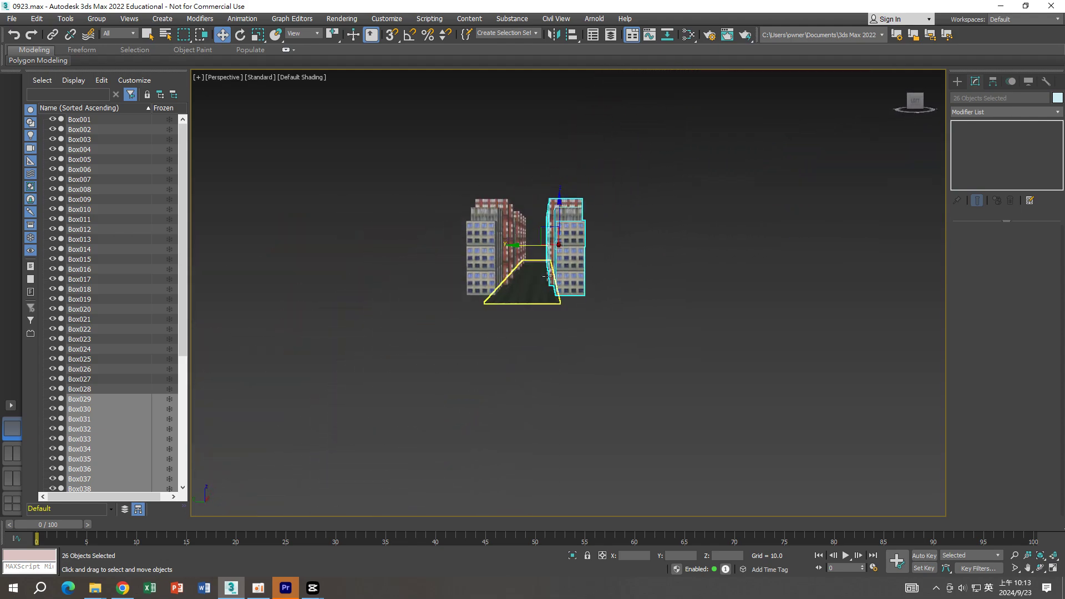
pyautogui.scroll(5, 533, 270)
pyautogui.scroll(2, 542, 266)
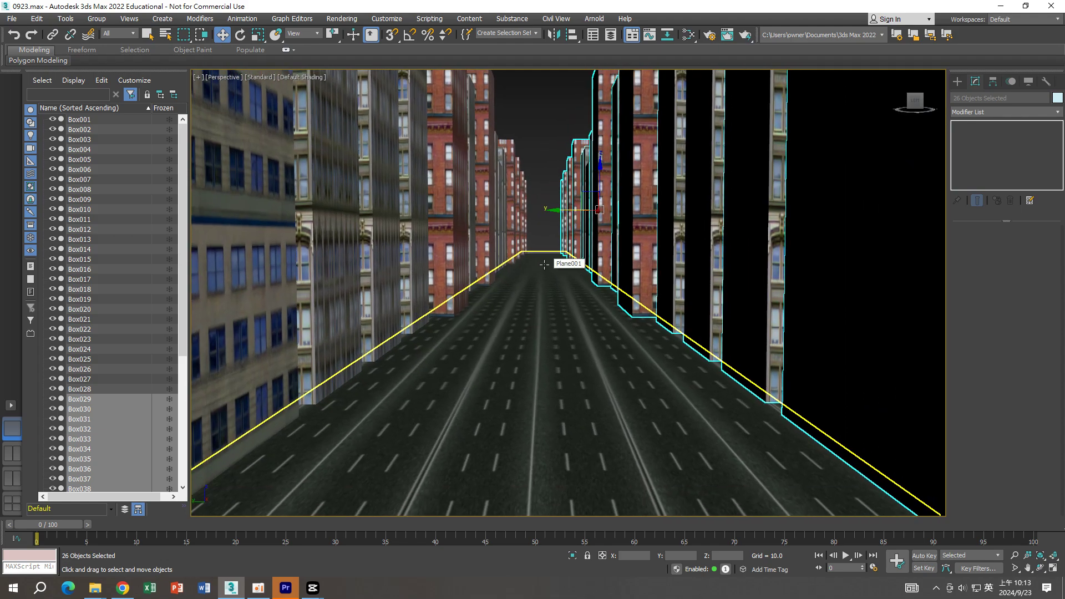
pyautogui.scroll(-6, 539, 262)
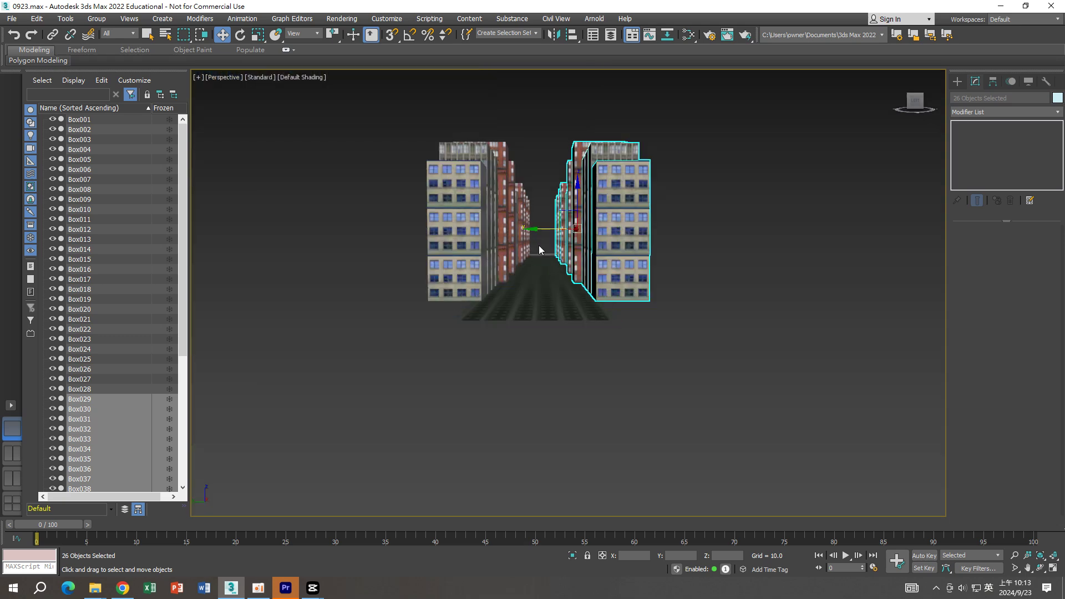
pyautogui.moveTo(540, 231); pyautogui.dragTo(558, 231)
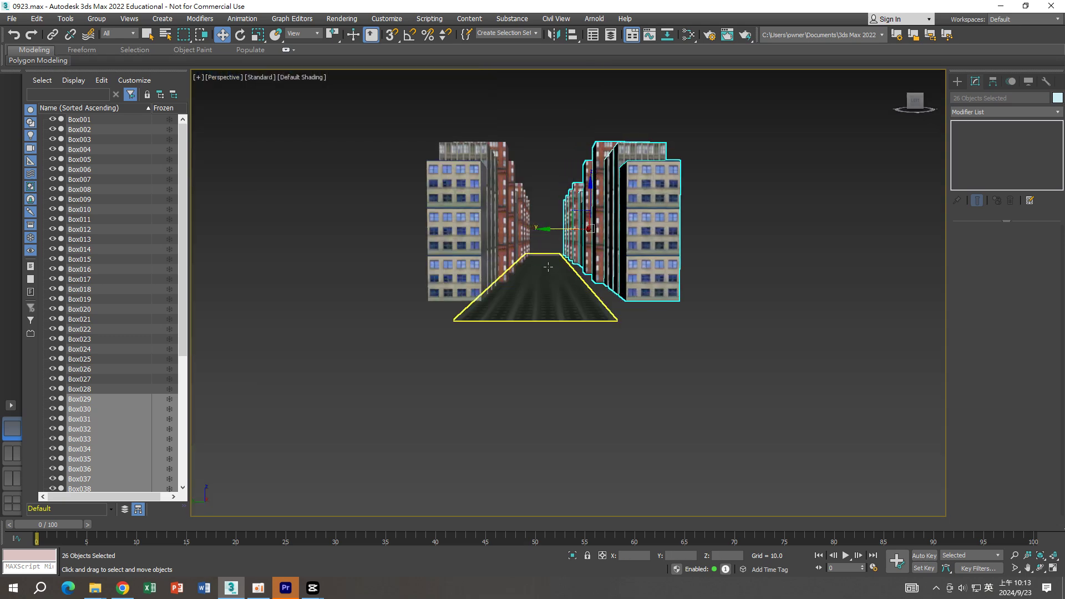
pyautogui.click(550, 286)
pyautogui.keyDown('alt'); pyautogui.moveTo(549, 287); pyautogui.dragTo(316, 108, button='middle'); pyautogui.keyUp('alt')
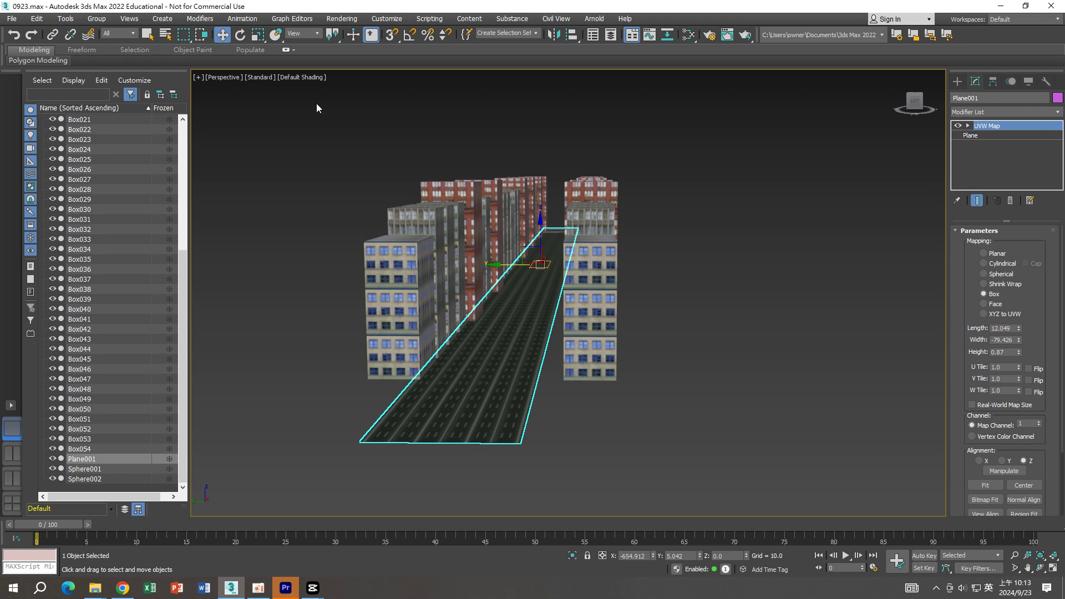
# Widen Plane001 along Y and move it between the two building rows.
pyautogui.click(258, 36)
pyautogui.moveTo(583, 265); pyautogui.dragTo(594, 267)
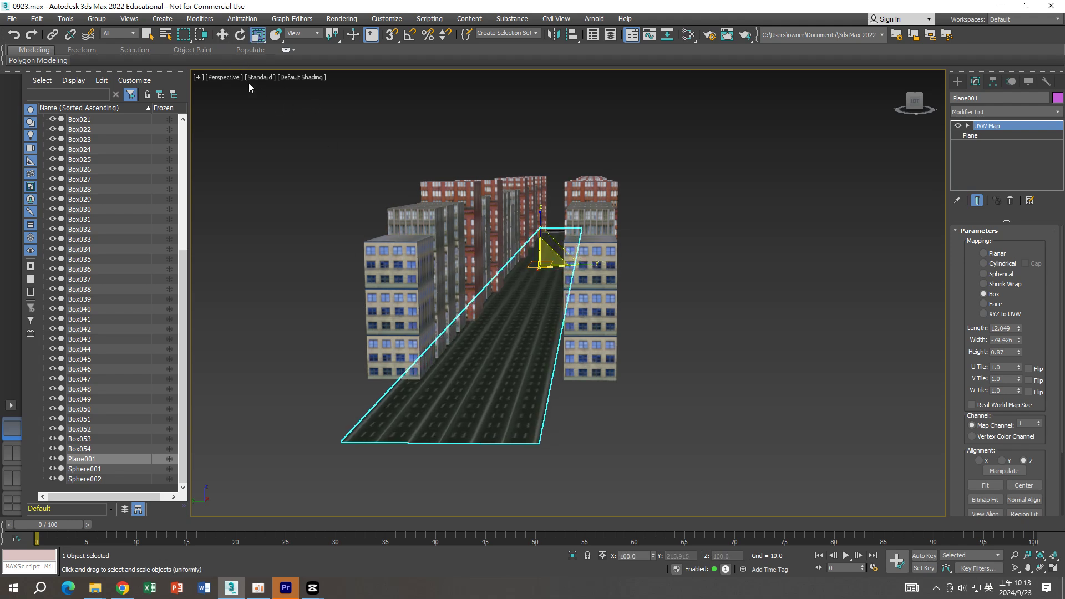
pyautogui.press('w')
pyautogui.moveTo(510, 266); pyautogui.dragTo(524, 267)
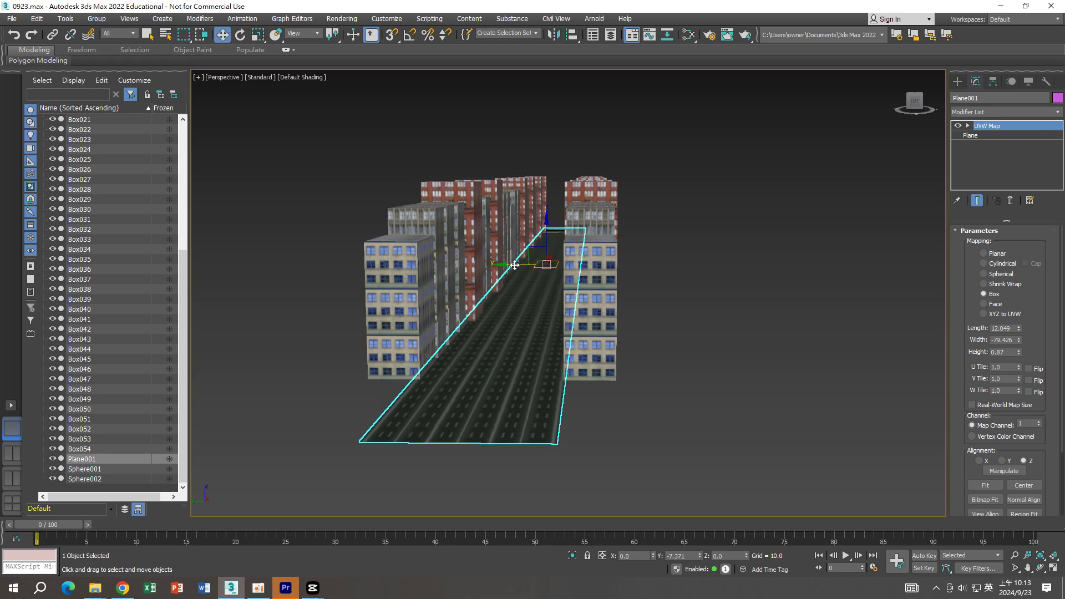
# Orbit and zoom the view to look down the street at the road.
pyautogui.keyDown('alt'); pyautogui.moveTo(524, 268); pyautogui.dragTo(532, 238, button='middle'); pyautogui.keyUp('alt')
pyautogui.scroll(5, 532, 237)
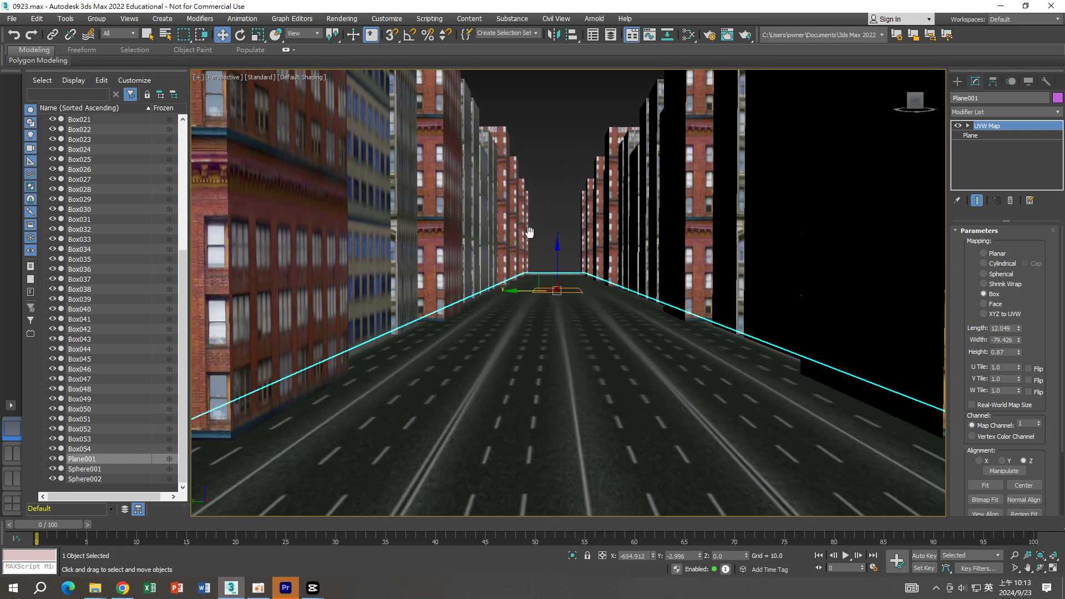
pyautogui.scroll(-5, 527, 235)
pyautogui.scroll(5, 527, 236)
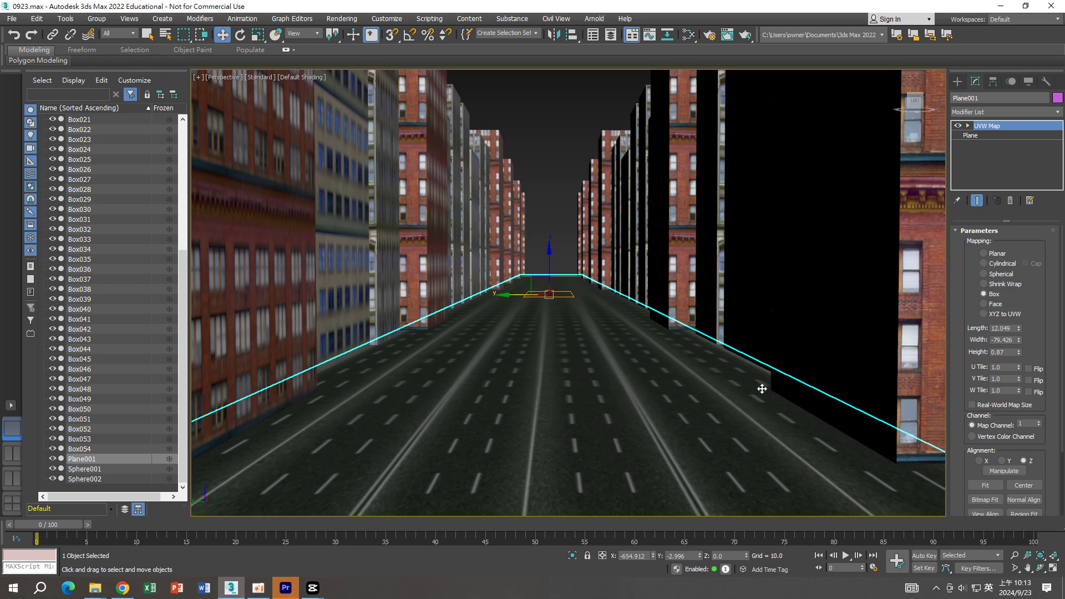
pyautogui.click(1014, 555)
pyautogui.scroll(1, 656, 362)
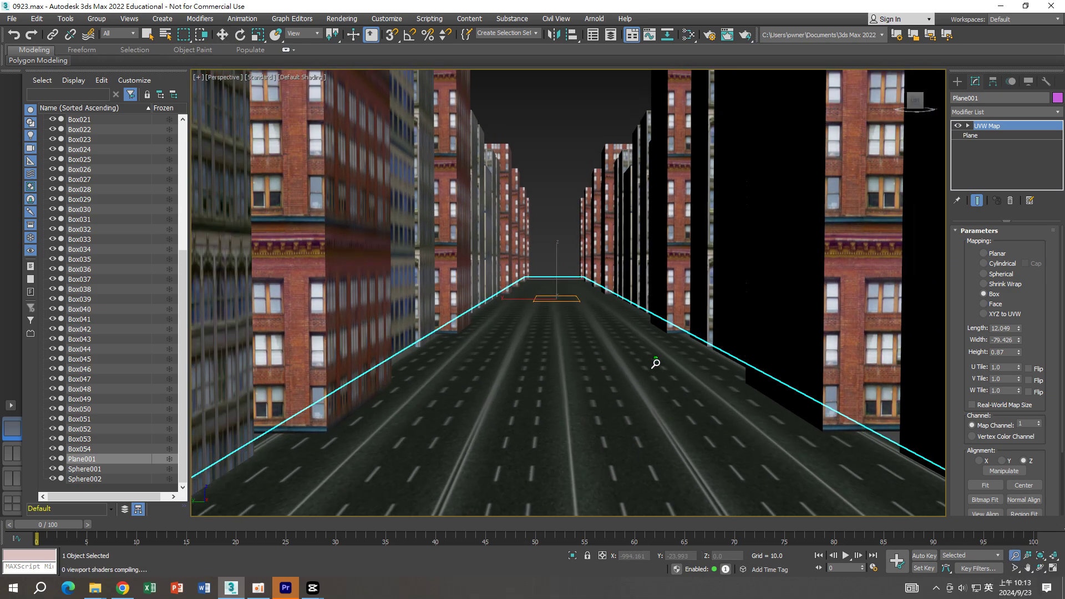
pyautogui.scroll(1, 655, 362)
pyautogui.scroll(-3, 654, 370)
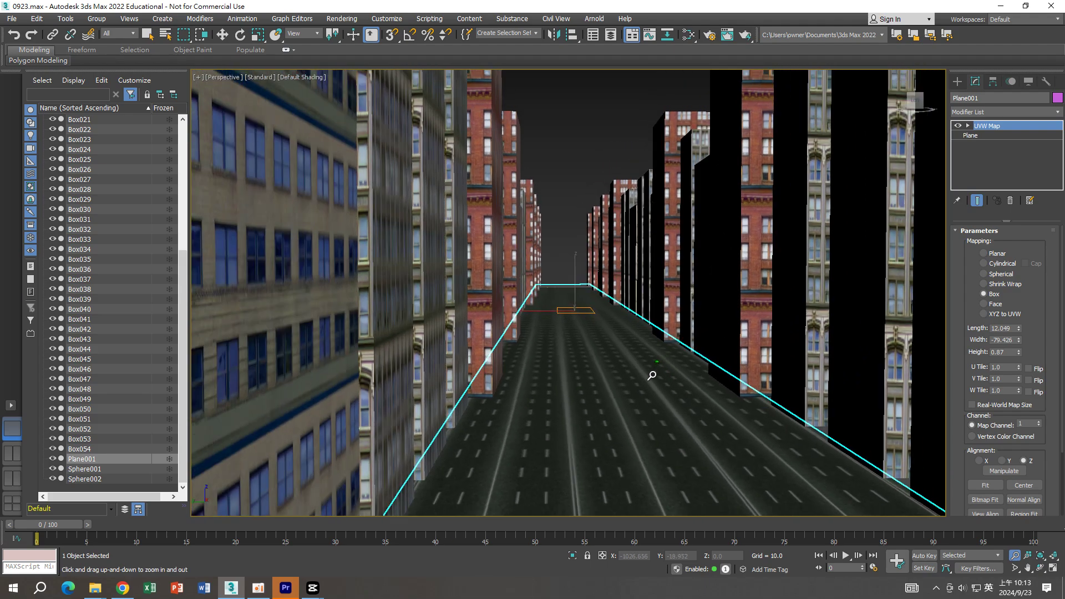
pyautogui.scroll(-3, 646, 373)
pyautogui.scroll(-3, 647, 373)
# Pan to recentre the street and return to Select and Move.
pyautogui.moveTo(646, 373); pyautogui.dragTo(582, 357, button='middle')
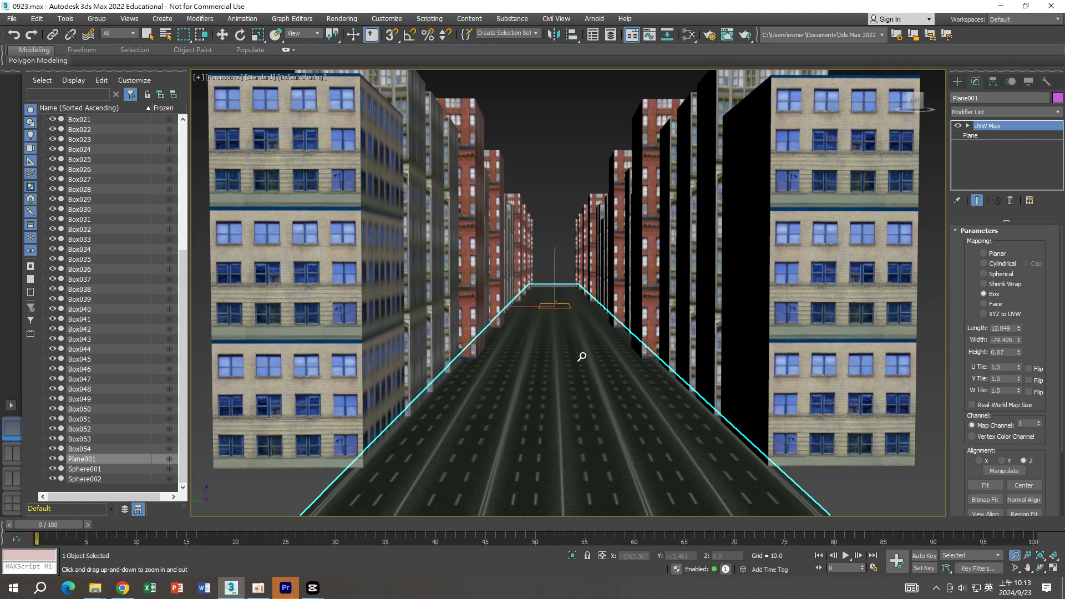
pyautogui.scroll(2, 580, 353)
pyautogui.scroll(2, 579, 354)
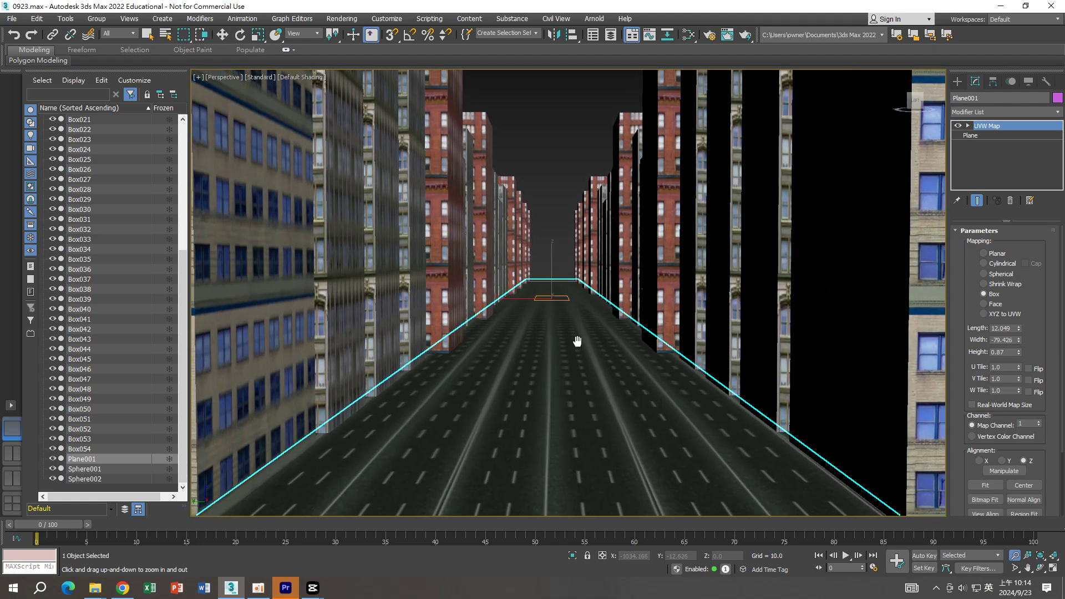
pyautogui.moveTo(577, 348); pyautogui.dragTo(577, 319, button='middle')
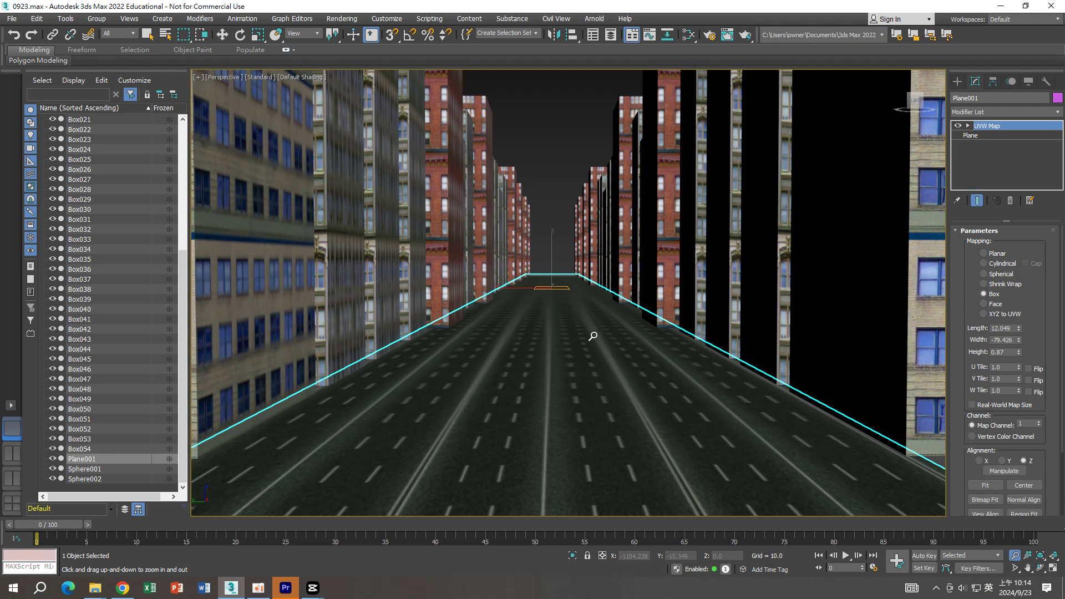
pyautogui.press('w')
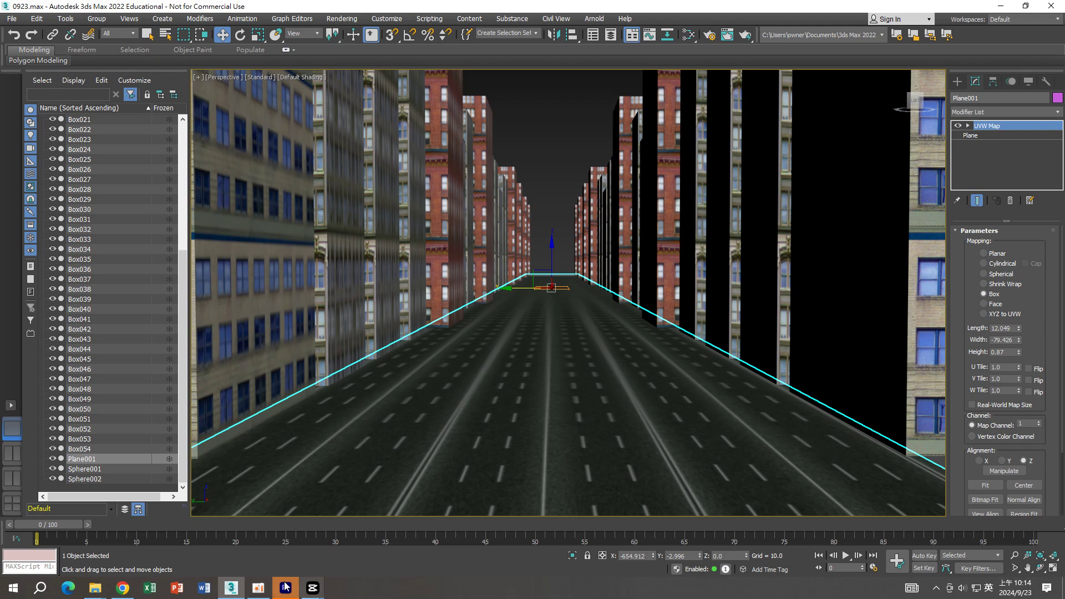
pyautogui.click(257, 588)
pyautogui.click(600, 515)
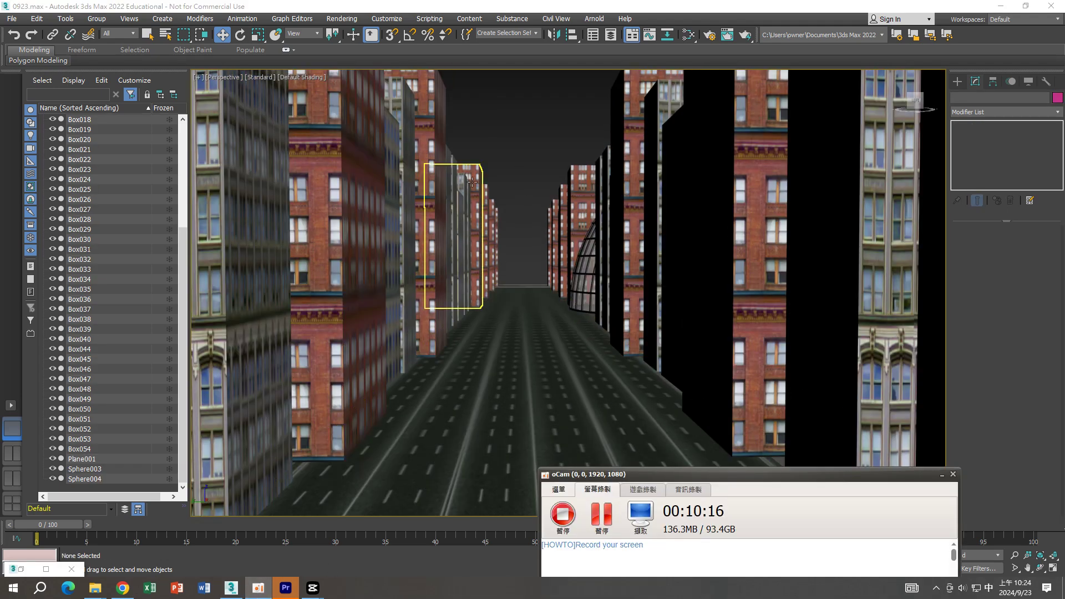
# From an aerial view, select the two dome spheres and nudge them slightly.
pyautogui.click(547, 131)
pyautogui.scroll(-10, 557, 173)
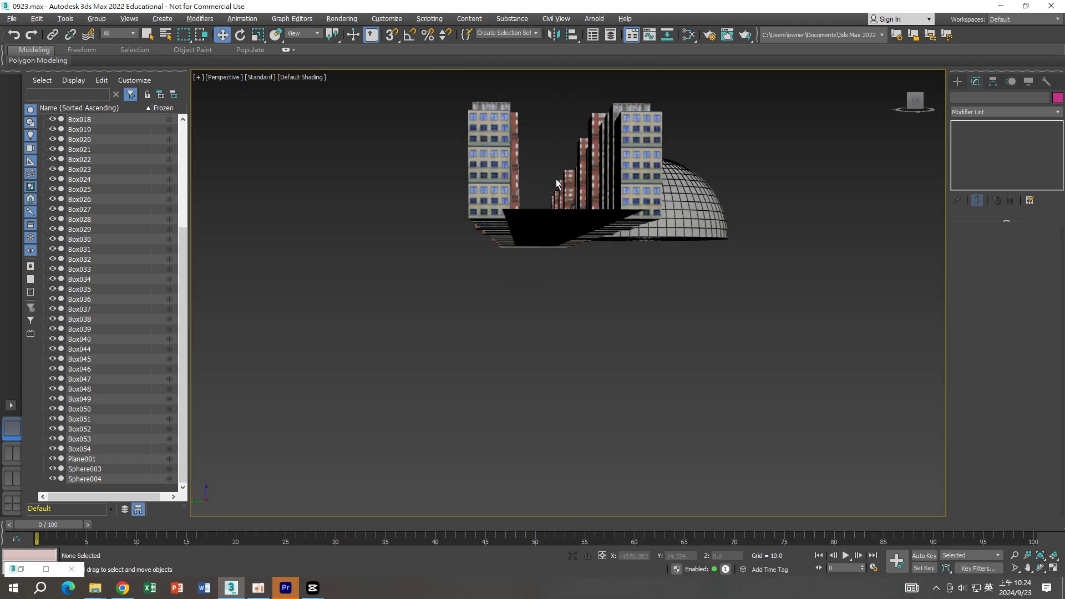
pyautogui.moveTo(556, 179)
pyautogui.keyDown('alt'); pyautogui.mouseDown(button='middle')
pyautogui.moveTo(501, 260)
pyautogui.moveTo(497, 250)
pyautogui.mouseUp(button='middle'); pyautogui.keyUp('alt')
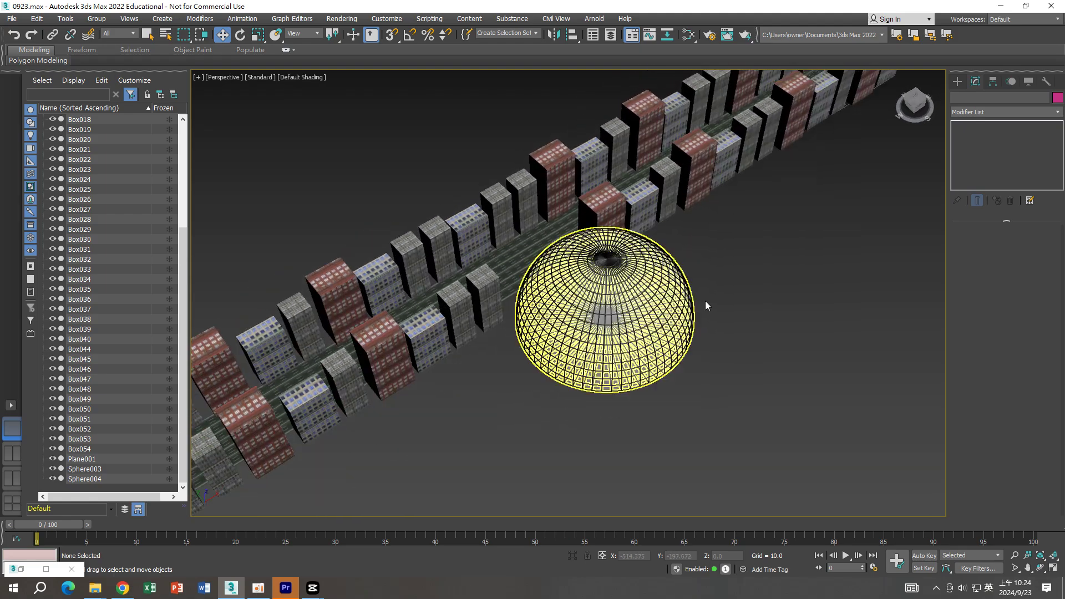
pyautogui.moveTo(745, 283); pyautogui.dragTo(604, 346)
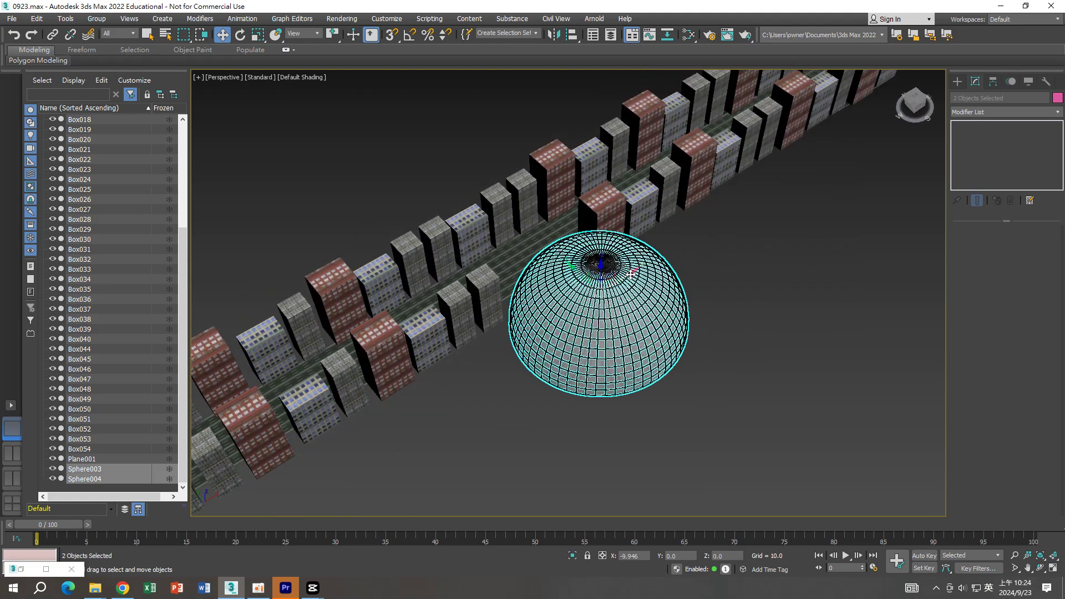
pyautogui.moveTo(636, 271); pyautogui.dragTo(632, 266)
pyautogui.moveTo(632, 266)
pyautogui.keyDown('alt'); pyautogui.mouseDown(button='middle')
pyautogui.moveTo(644, 240)
pyautogui.moveTo(664, 249)
pyautogui.mouseUp(button='middle'); pyautogui.keyUp('alt')
pyautogui.scroll(2, 664, 249)
pyautogui.scroll(3, 664, 249)
pyautogui.scroll(2, 657, 241)
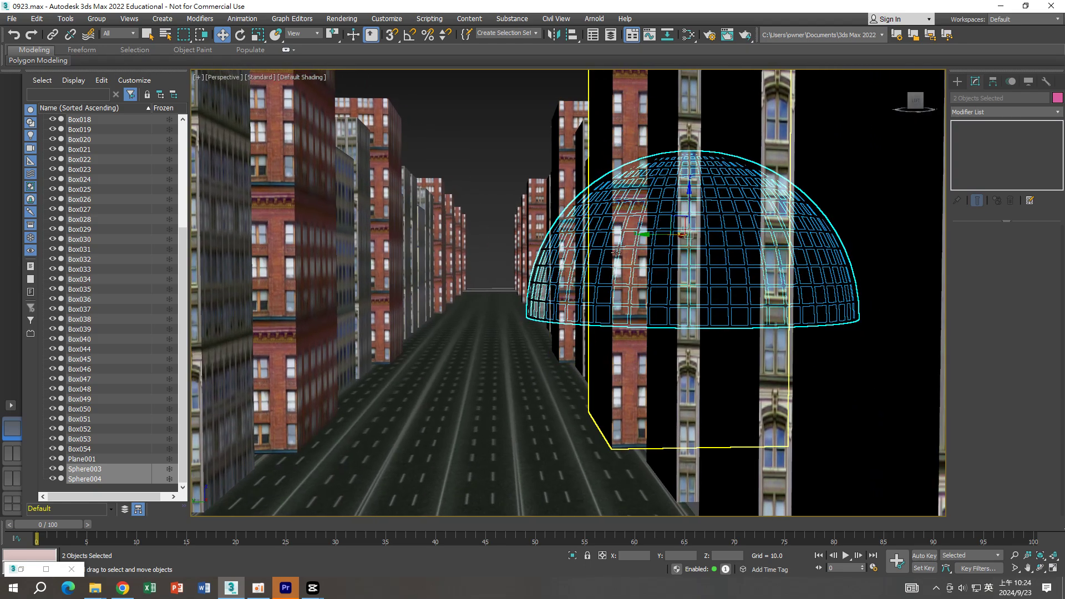
pyautogui.moveTo(649, 234); pyautogui.dragTo(653, 235)
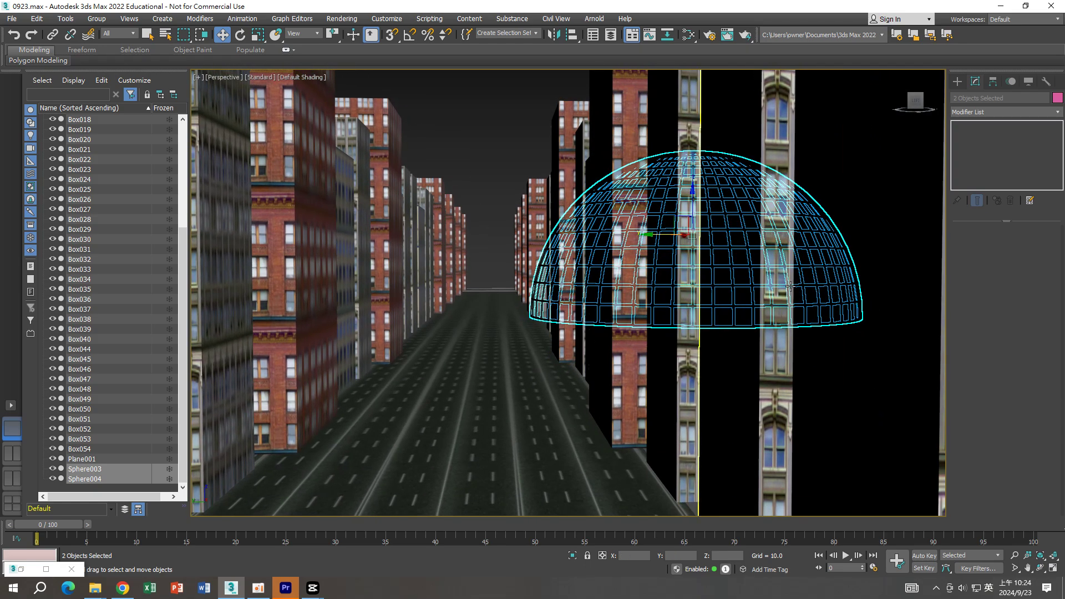
# Delete the hemisphere among the buildings, leaving the two rows and the road.
pyautogui.click(465, 129)
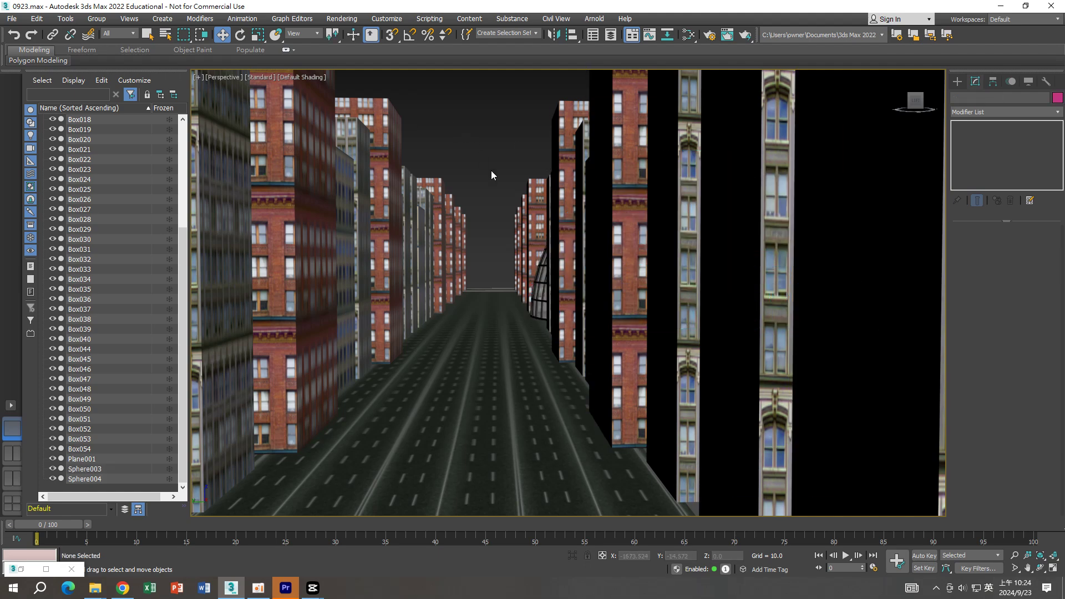
pyautogui.press('z')
pyautogui.moveTo(492, 171)
pyautogui.keyDown('alt'); pyautogui.mouseDown(button='middle')
pyautogui.moveTo(468, 201)
pyautogui.moveTo(663, 271)
pyautogui.mouseUp(button='middle'); pyautogui.keyUp('alt')
pyautogui.click(592, 330)
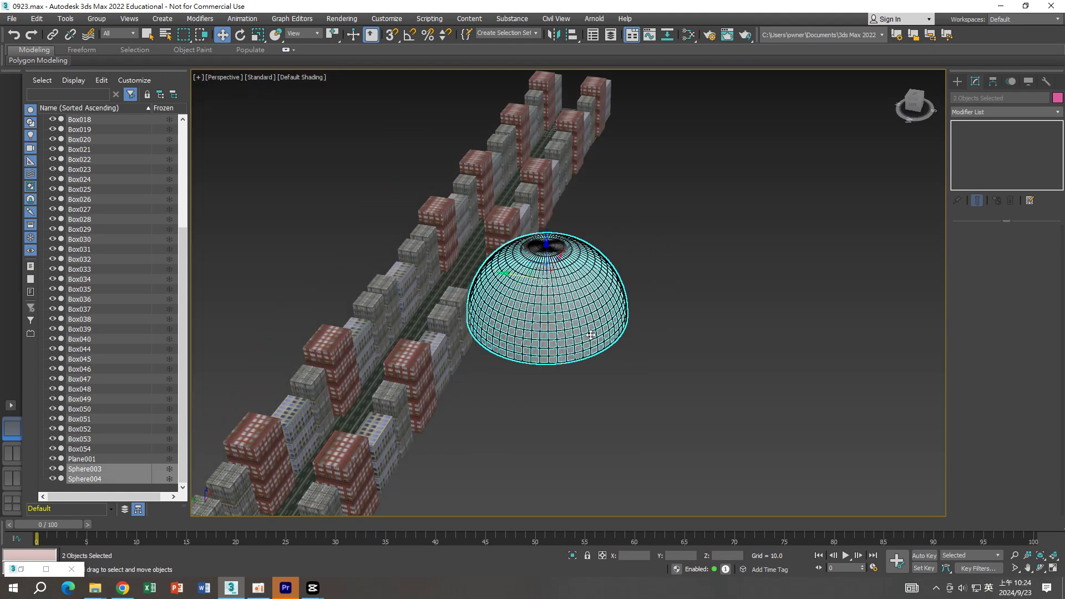
pyautogui.press('Delete')
pyautogui.moveTo(590, 329)
pyautogui.mouseDown(button='middle')
pyautogui.moveTo(678, 302)
pyautogui.moveTo(607, 275)
pyautogui.mouseUp(button='middle')
pyautogui.scroll(-3, 674, 283)
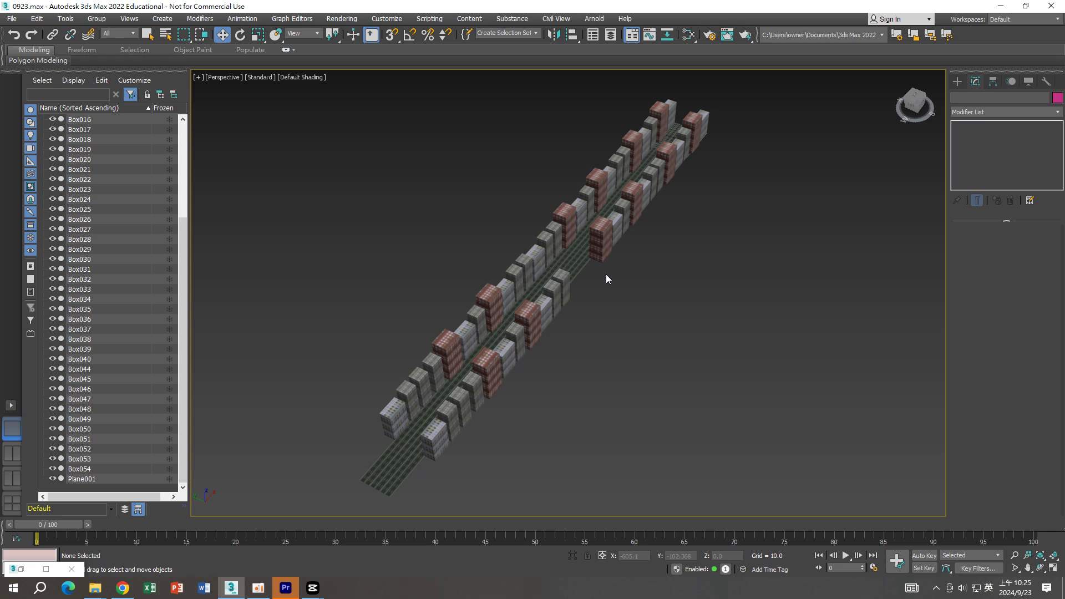
# Merge all seven objects from 0923.max, including the pink lattice dome, into the scene.
pyautogui.moveTo(522, 256); pyautogui.dragTo(480, 255, button='middle')
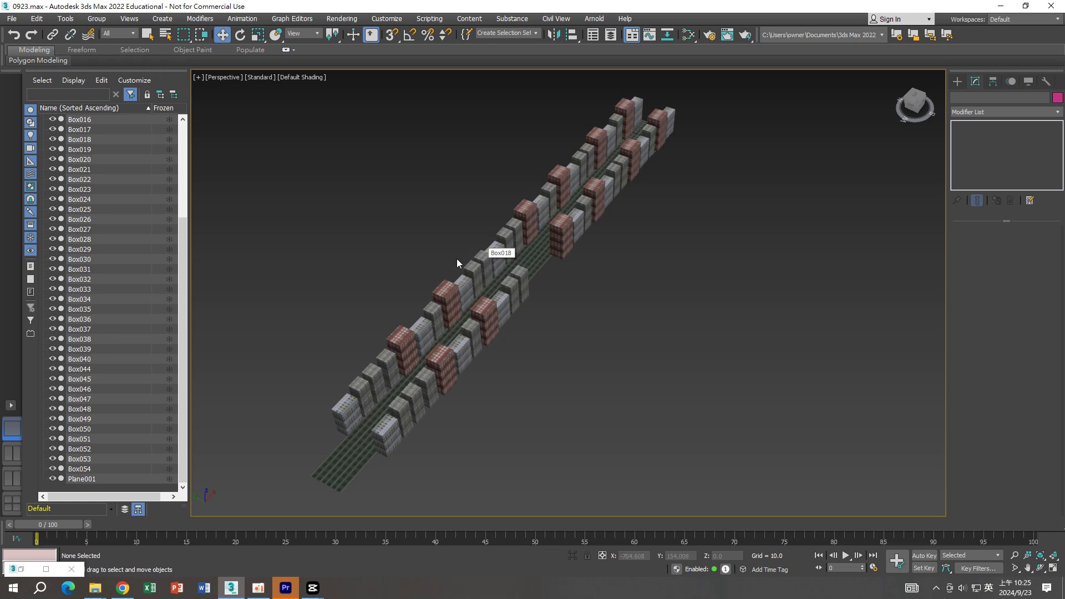
pyautogui.click(11, 18)
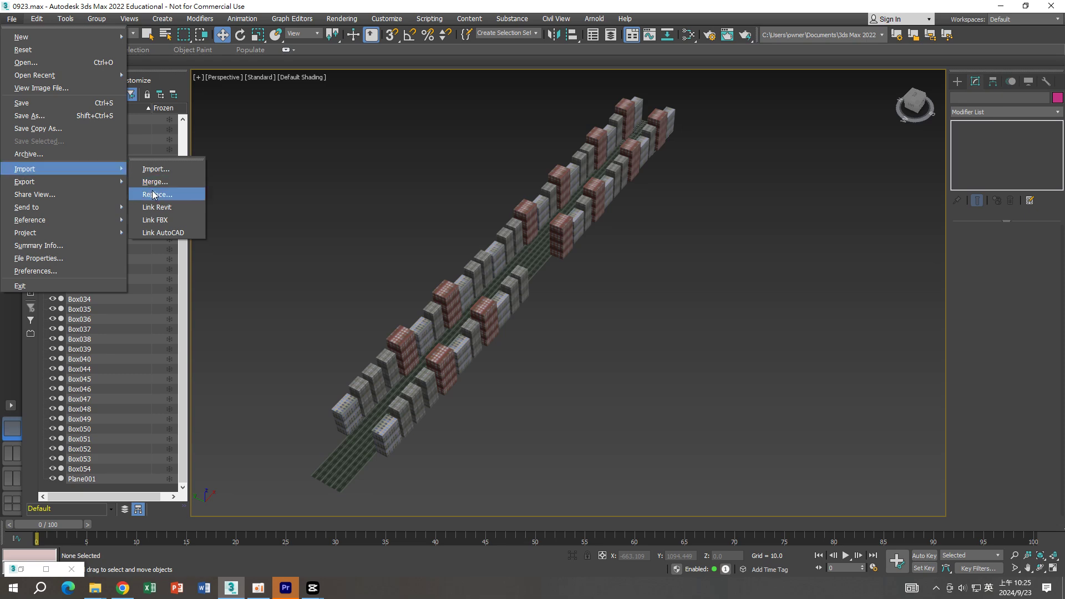
pyautogui.moveTo(25, 169)
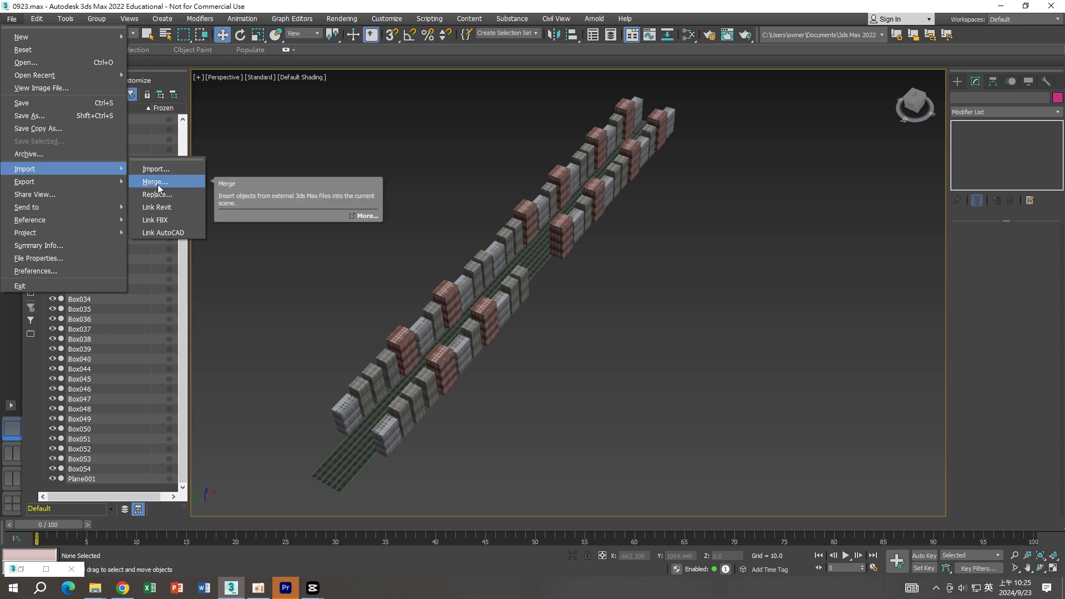
pyautogui.click(158, 184)
pyautogui.click(86, 99)
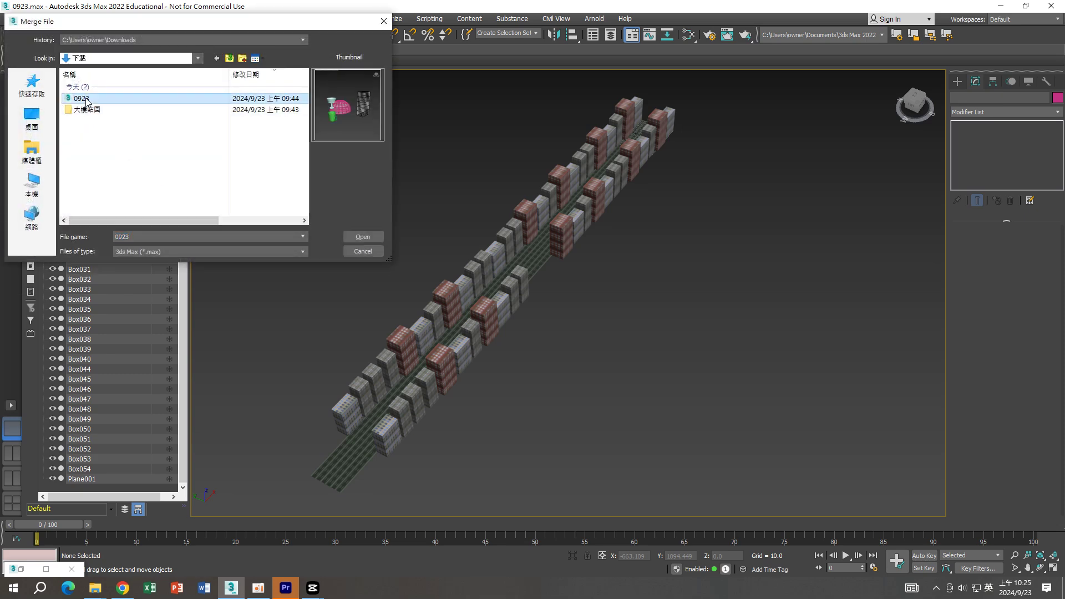
pyautogui.click(368, 238)
pyautogui.moveTo(258, 114); pyautogui.dragTo(201, 90)
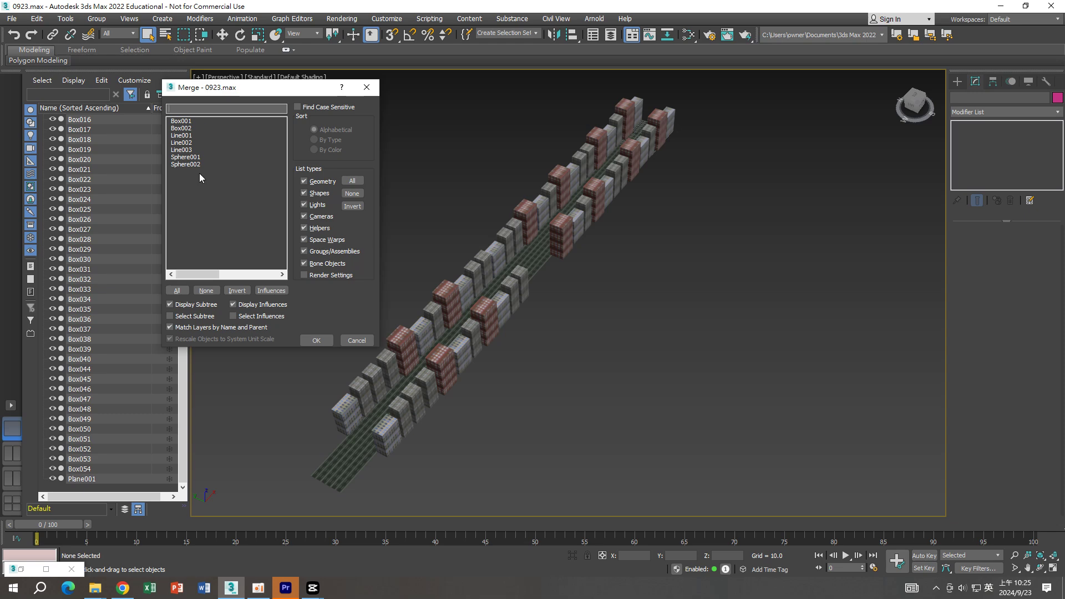
pyautogui.click(181, 291)
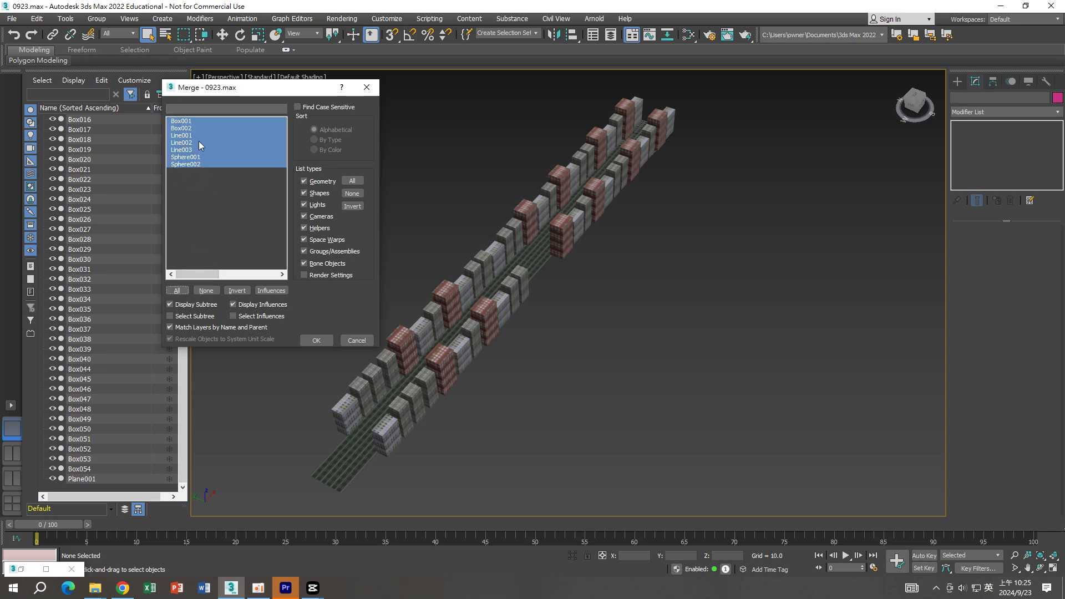
pyautogui.click(316, 340)
pyautogui.scroll(-3, 325, 245)
pyautogui.scroll(-2, 325, 245)
# Move the merged objects toward the centre of the view.
pyautogui.scroll(-2, 325, 245)
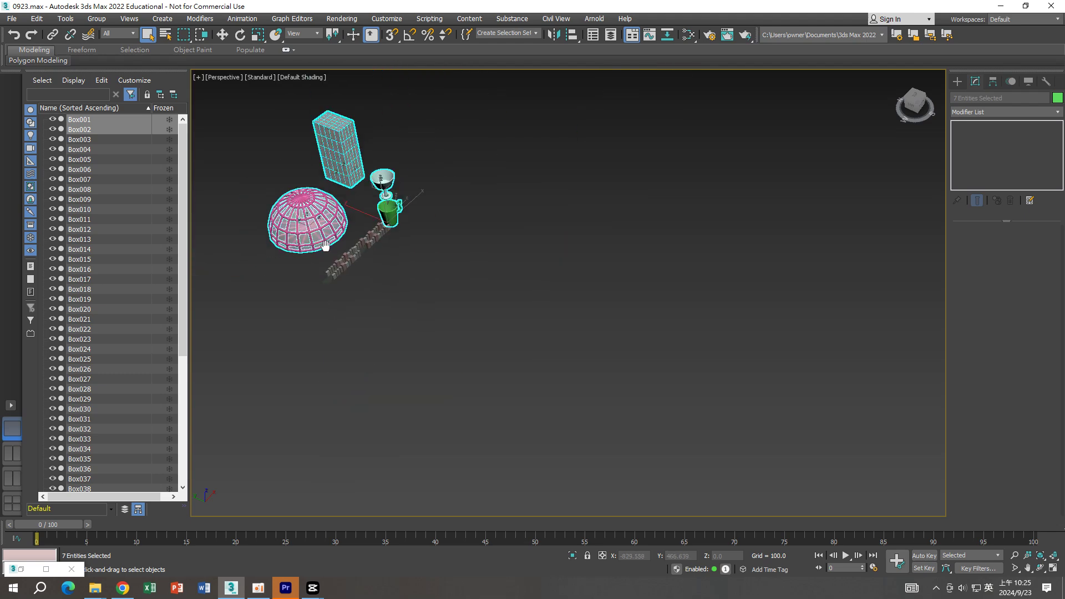
pyautogui.moveTo(325, 245); pyautogui.dragTo(348, 266, button='middle')
pyautogui.click(227, 38)
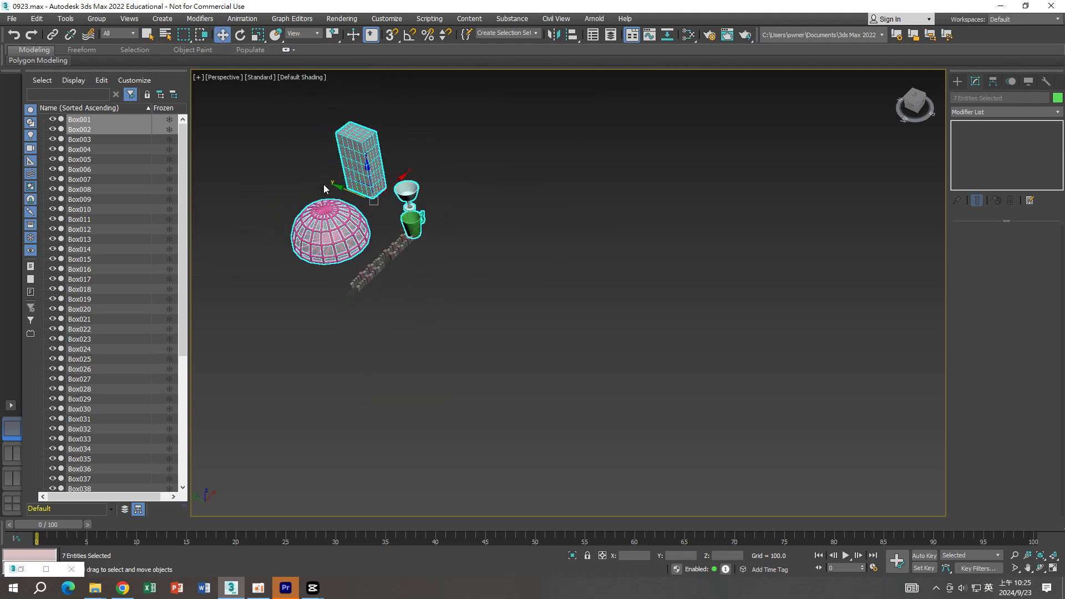
pyautogui.moveTo(340, 186); pyautogui.dragTo(560, 250)
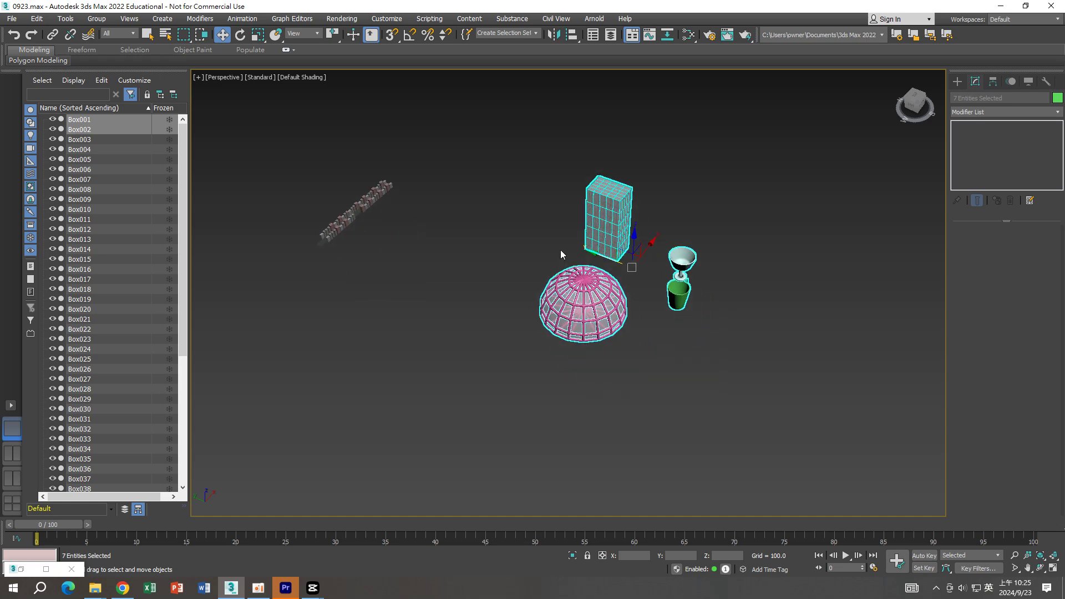
pyautogui.scroll(5, 563, 249)
pyautogui.scroll(-1, 491, 234)
pyautogui.scroll(-3, 572, 290)
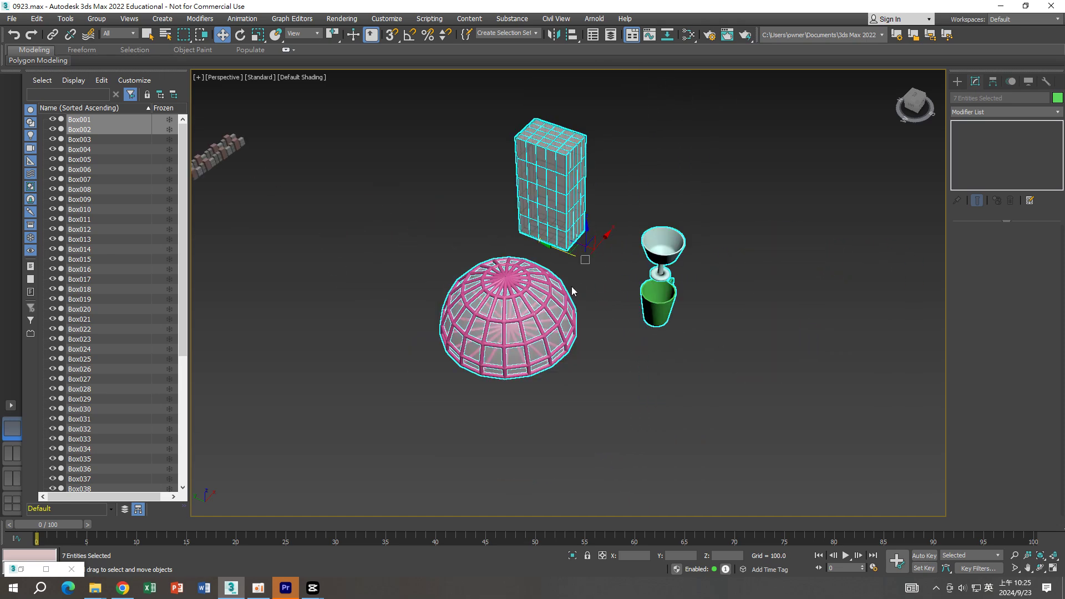
pyautogui.click(601, 301)
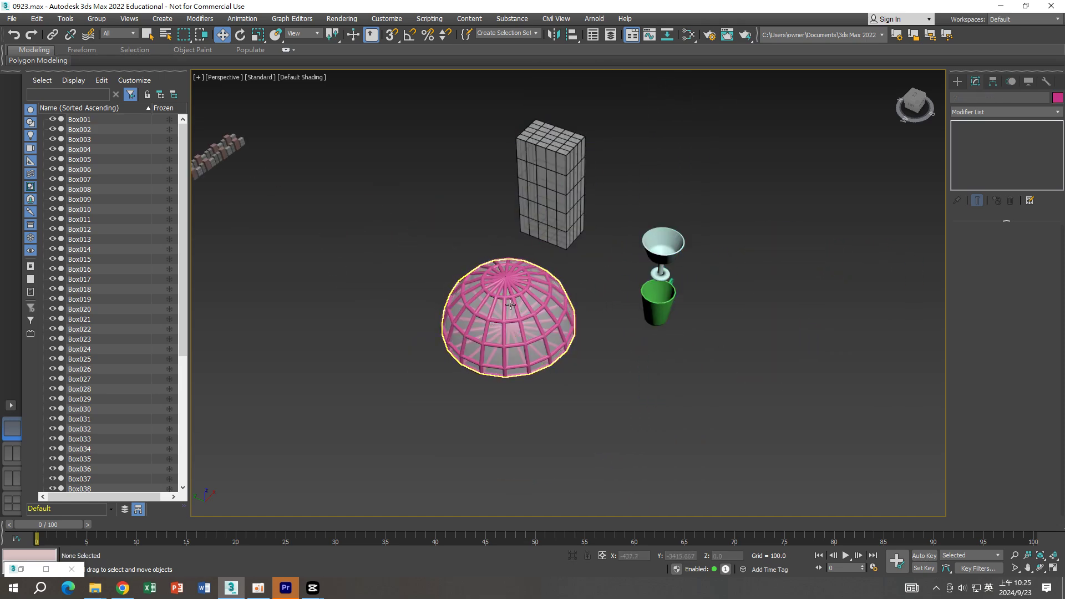
# Delete the merged tall box, goblet and cup.
pyautogui.moveTo(604, 140)
pyautogui.mouseDown()
pyautogui.moveTo(544, 163)
pyautogui.moveTo(584, 195)
pyautogui.mouseUp()
pyautogui.press('Delete')
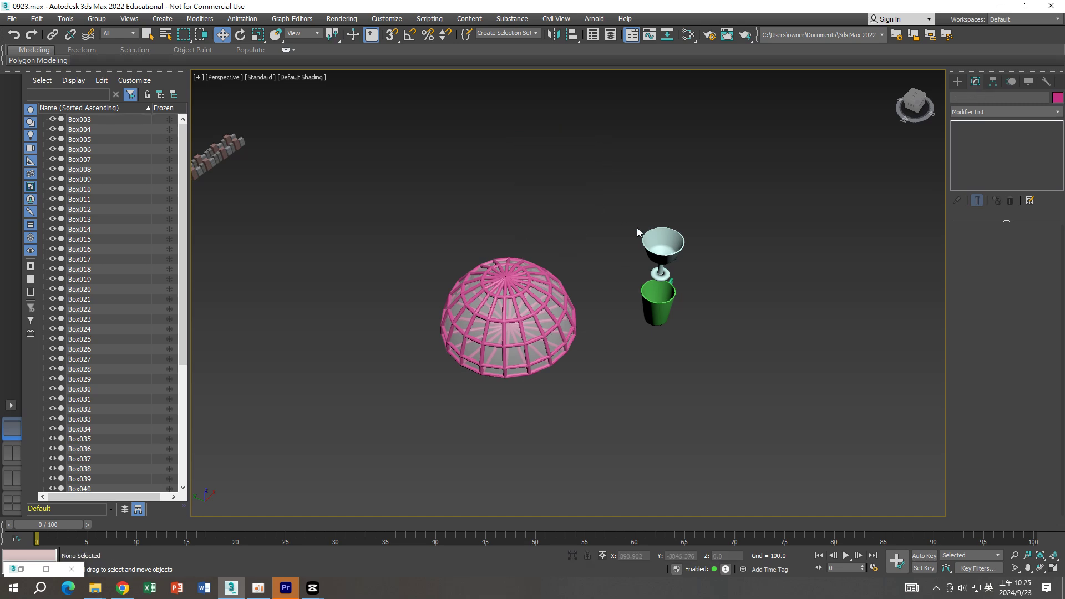
pyautogui.moveTo(636, 225); pyautogui.dragTo(715, 352)
pyautogui.press('Delete')
pyautogui.moveTo(716, 351); pyautogui.dragTo(821, 339, button='middle')
# In Top view, move the pink dome (Sphere001 and Sphere002) up toward the street.
pyautogui.moveTo(691, 273); pyautogui.dragTo(565, 374)
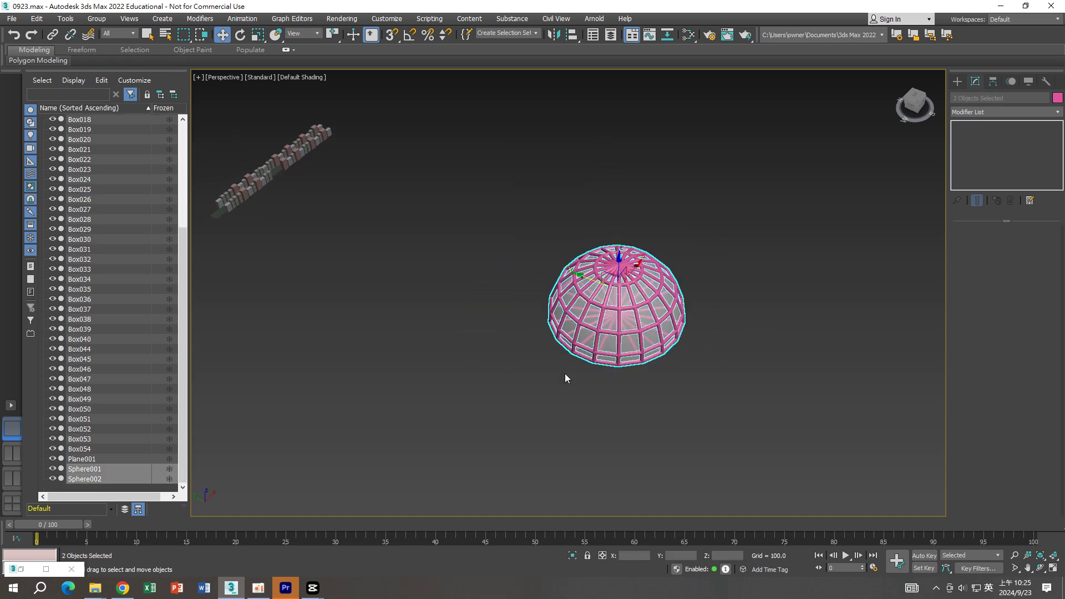
pyautogui.press('t')
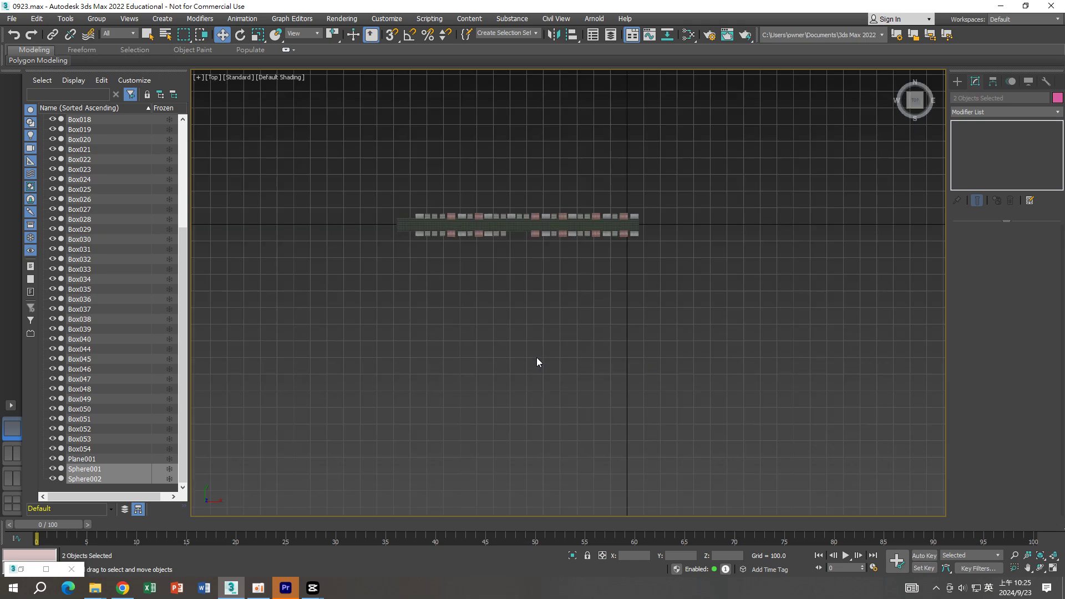
pyautogui.scroll(-3, 537, 332)
pyautogui.scroll(-3, 537, 335)
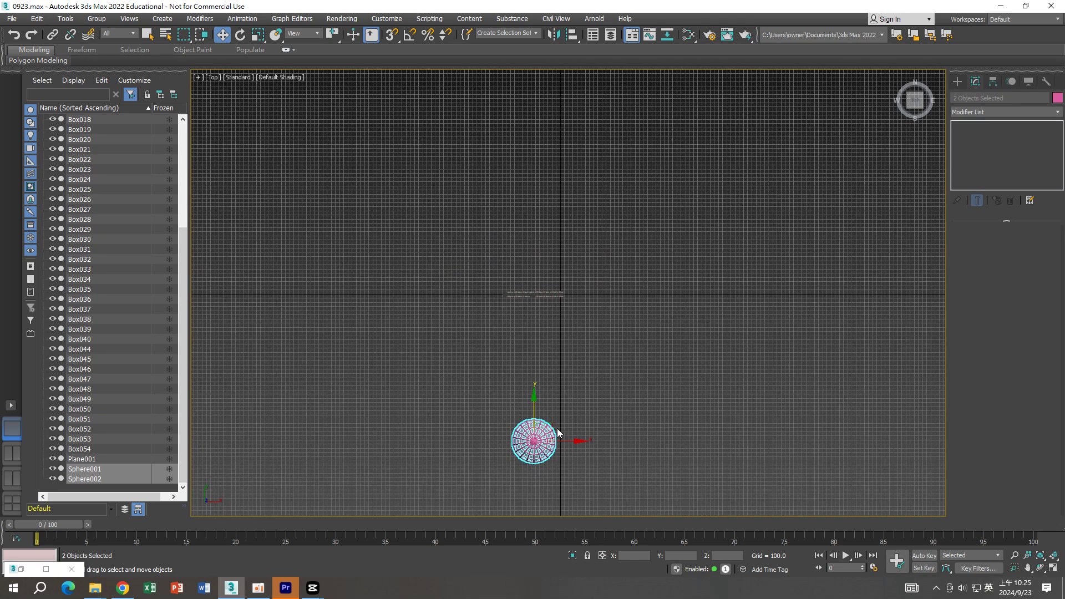
pyautogui.moveTo(556, 428)
pyautogui.mouseDown()
pyautogui.moveTo(567, 322)
pyautogui.moveTo(557, 317)
pyautogui.mouseUp()
pyautogui.scroll(4, 555, 313)
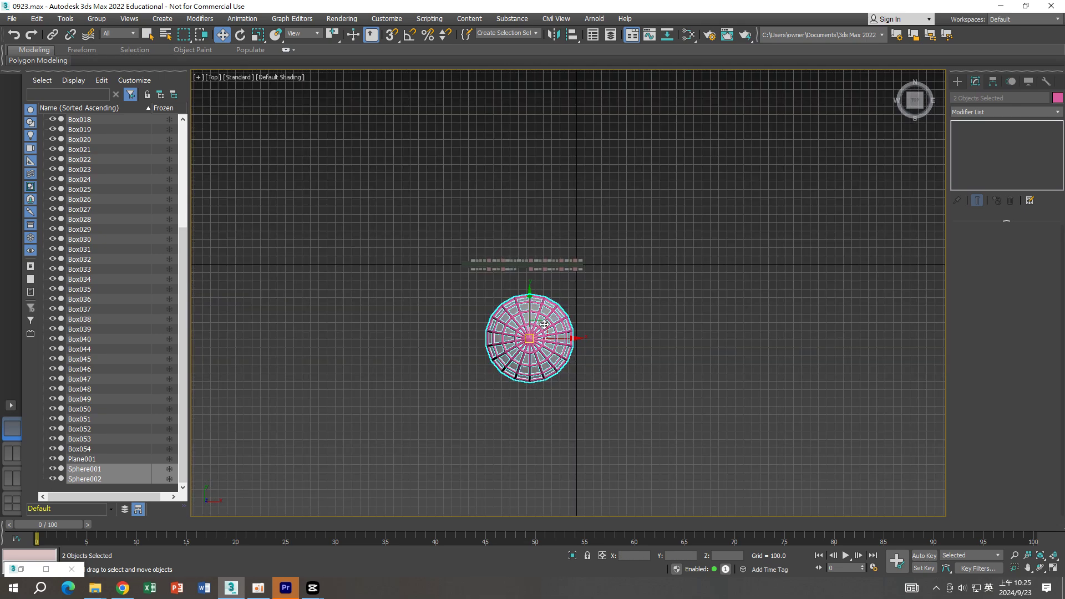
pyautogui.scroll(4, 541, 309)
pyautogui.scroll(2, 550, 298)
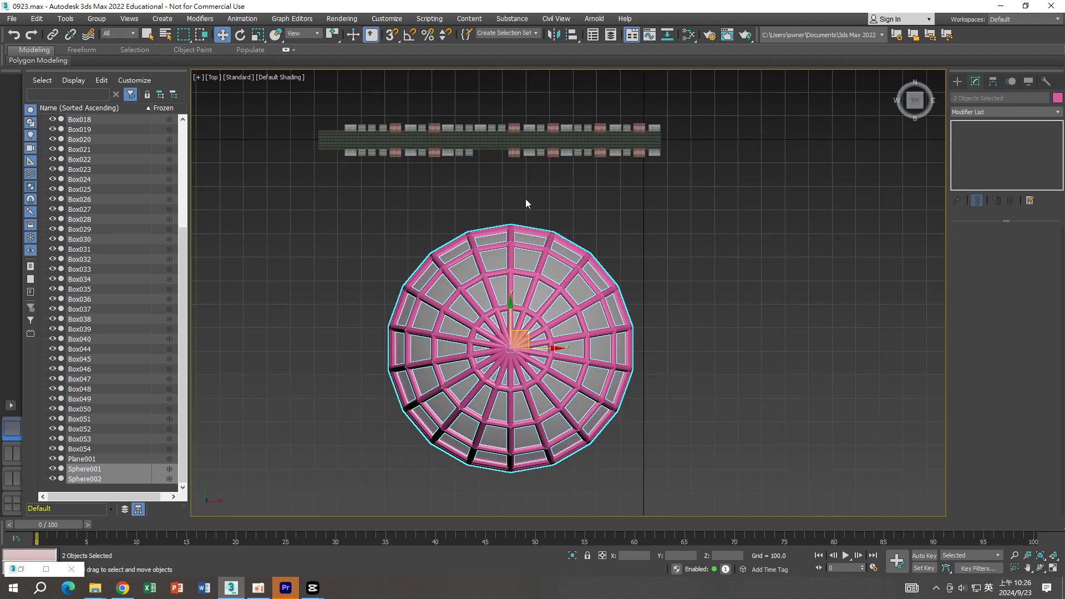
# Scale the pink dome down uniformly to about a third of its size.
pyautogui.click(258, 34)
pyautogui.moveTo(519, 344); pyautogui.dragTo(444, 476)
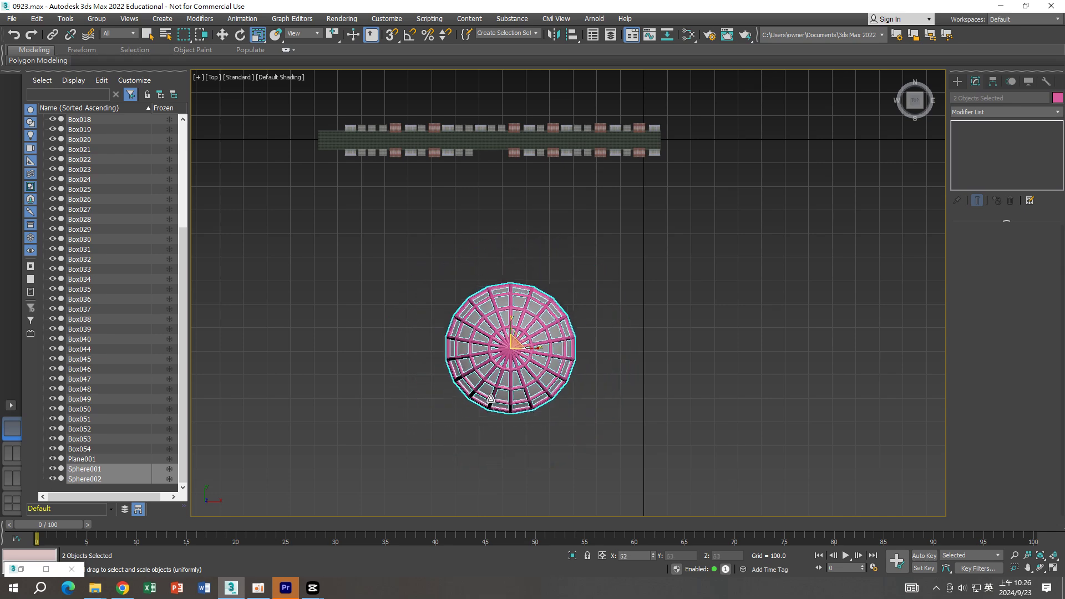
pyautogui.scroll(2, 488, 154)
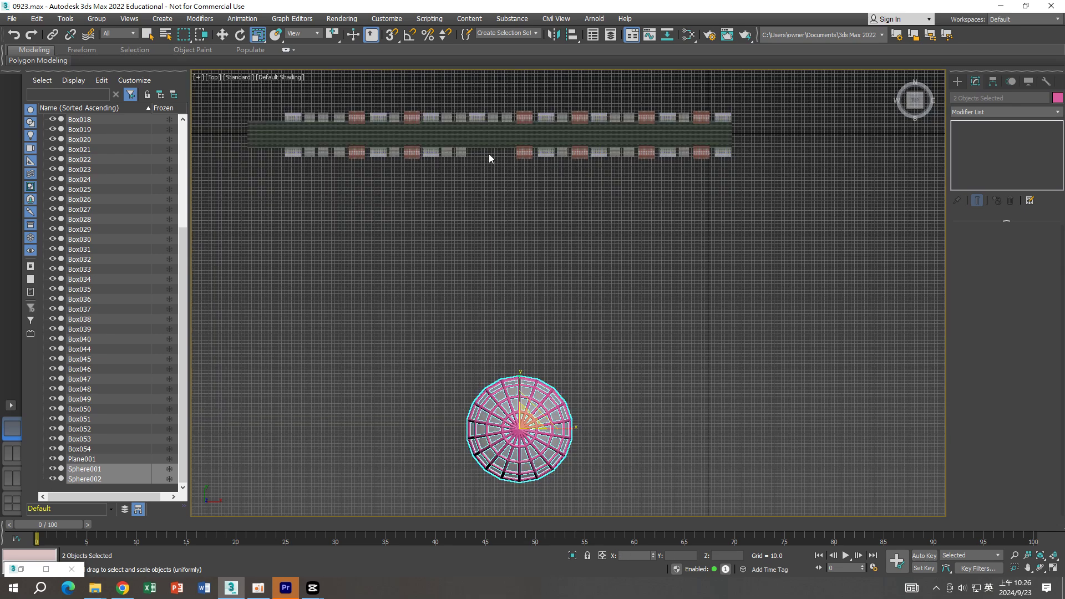
pyautogui.scroll(2, 488, 154)
# Reselect both dome spheres, Sphere001 and Sphere002, for moving.
pyautogui.click(536, 155)
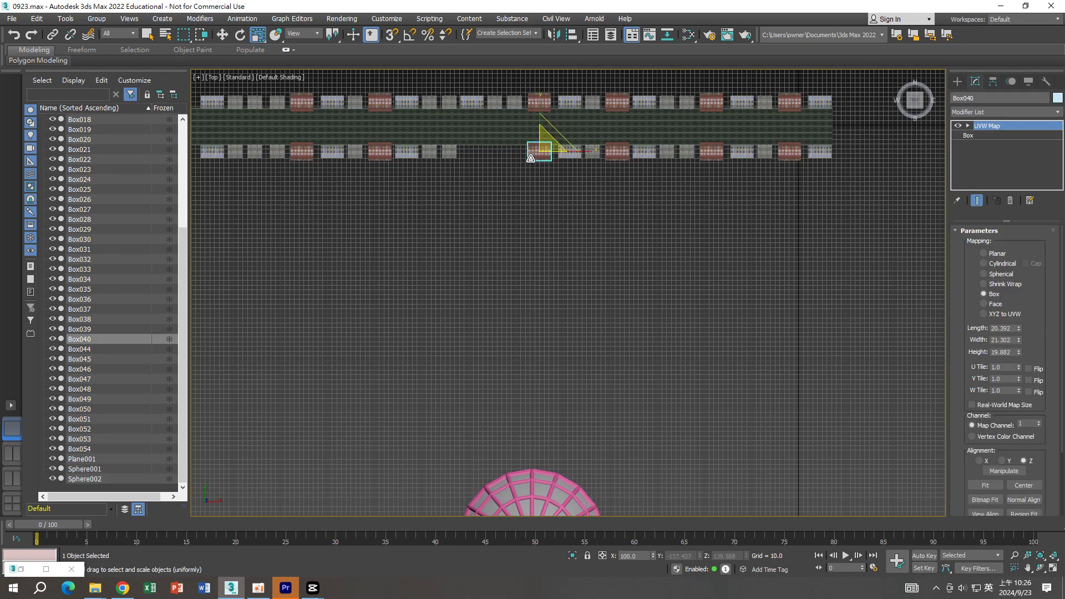
pyautogui.click(528, 161)
pyautogui.scroll(-3, 574, 248)
pyautogui.moveTo(592, 300)
pyautogui.mouseDown()
pyautogui.moveTo(541, 395)
pyautogui.moveTo(562, 220)
pyautogui.mouseUp()
pyautogui.click(228, 37)
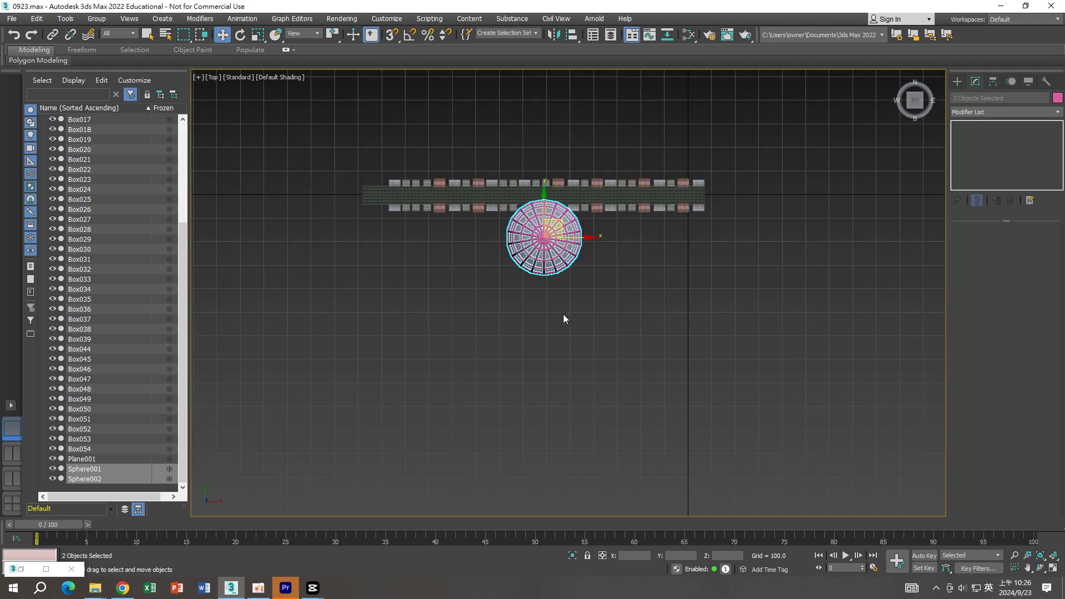
# In Front view, lower the dome onto the buildings, then check it in perspective.
pyautogui.moveTo(563, 314)
pyautogui.keyDown('alt'); pyautogui.mouseDown(button='middle')
pyautogui.moveTo(549, 324)
pyautogui.moveTo(618, 214)
pyautogui.mouseUp(button='middle'); pyautogui.keyUp('alt')
pyautogui.press('p')
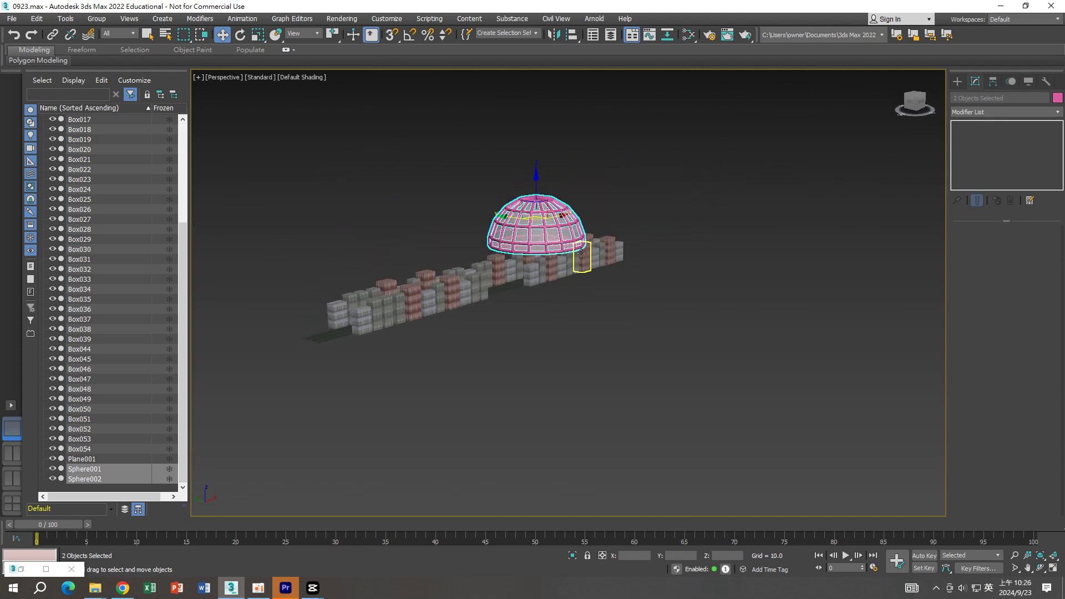
pyautogui.press('f')
pyautogui.scroll(-3, 571, 266)
pyautogui.scroll(3, 570, 254)
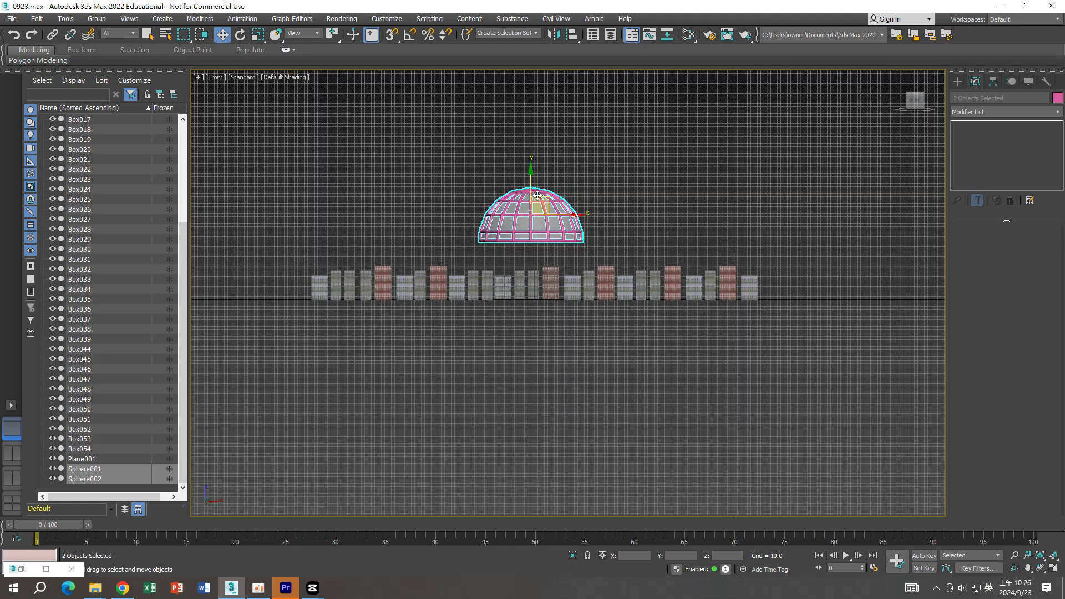
pyautogui.moveTo(531, 177); pyautogui.dragTo(530, 235)
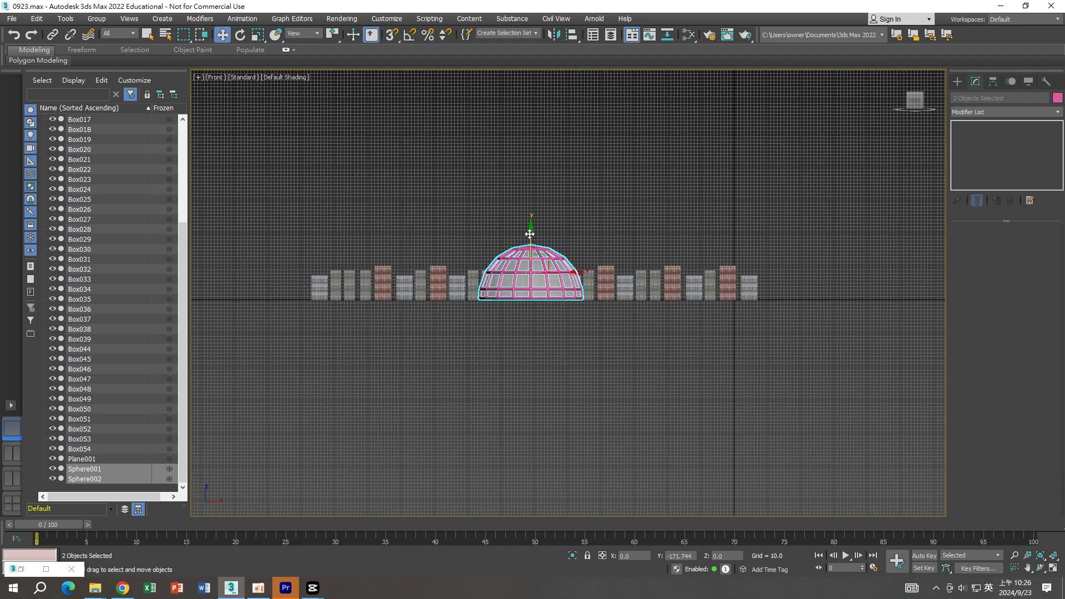
pyautogui.press('p')
pyautogui.keyDown('alt'); pyautogui.moveTo(548, 281); pyautogui.dragTo(670, 288, button='middle'); pyautogui.keyUp('alt')
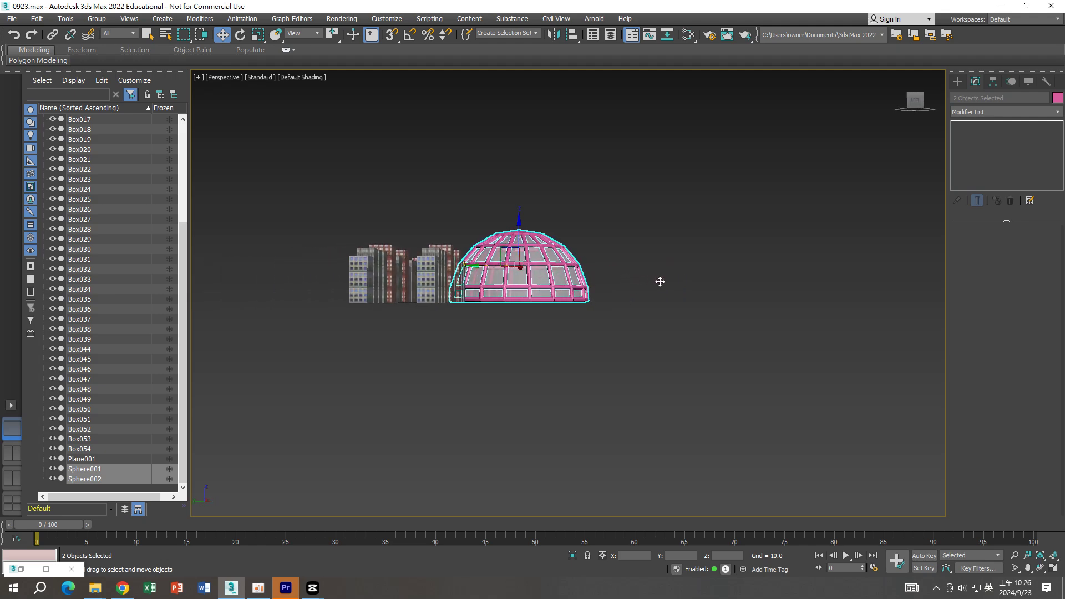
pyautogui.scroll(2, 528, 277)
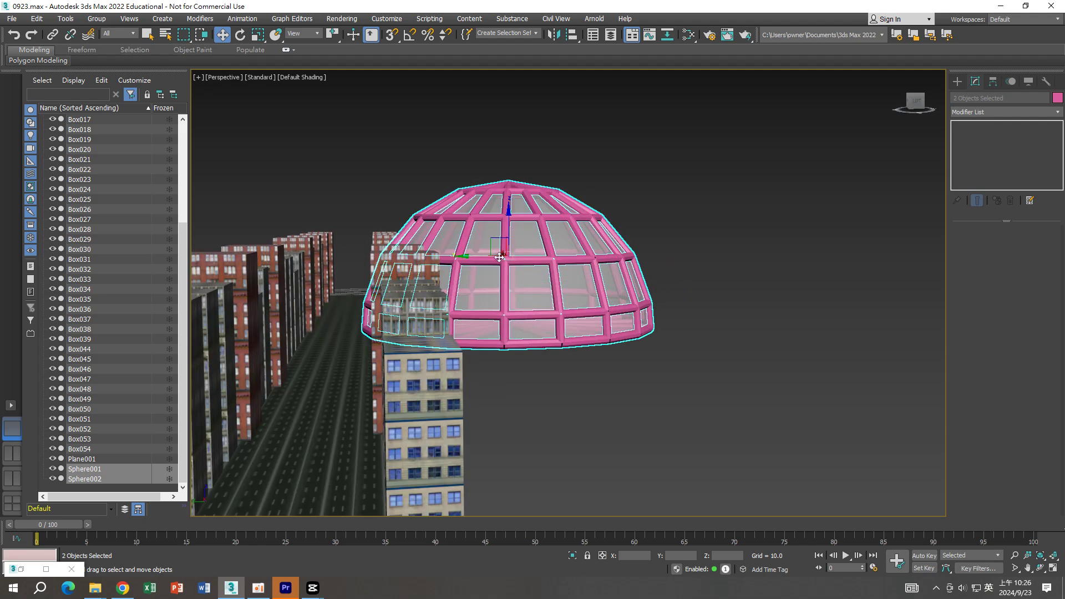
# Shrink the dome to 80% and lower it slightly in Front view.
pyautogui.click(258, 35)
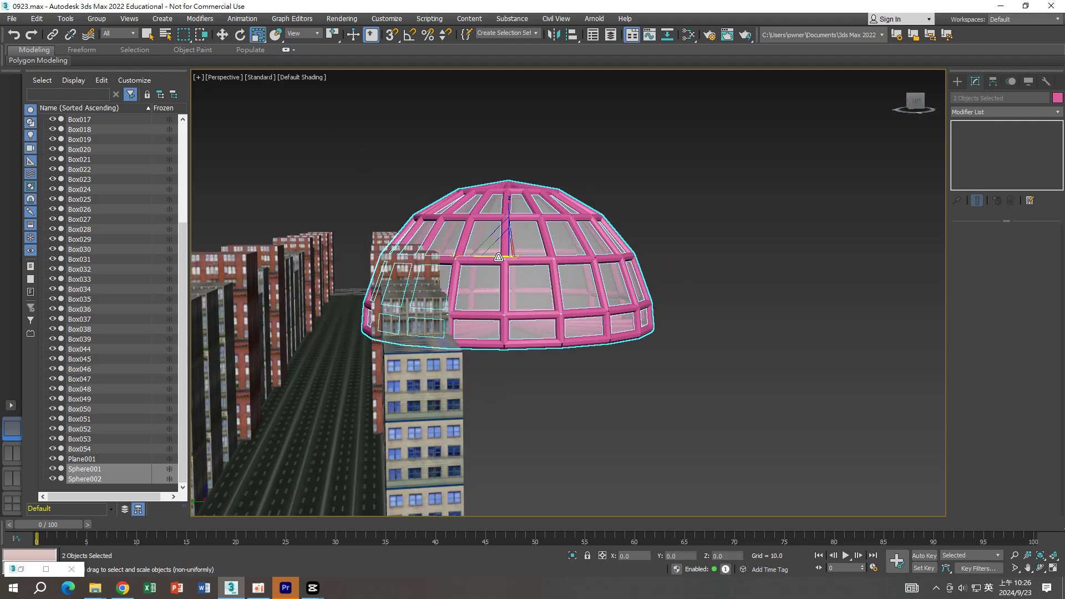
pyautogui.moveTo(498, 250); pyautogui.dragTo(488, 286)
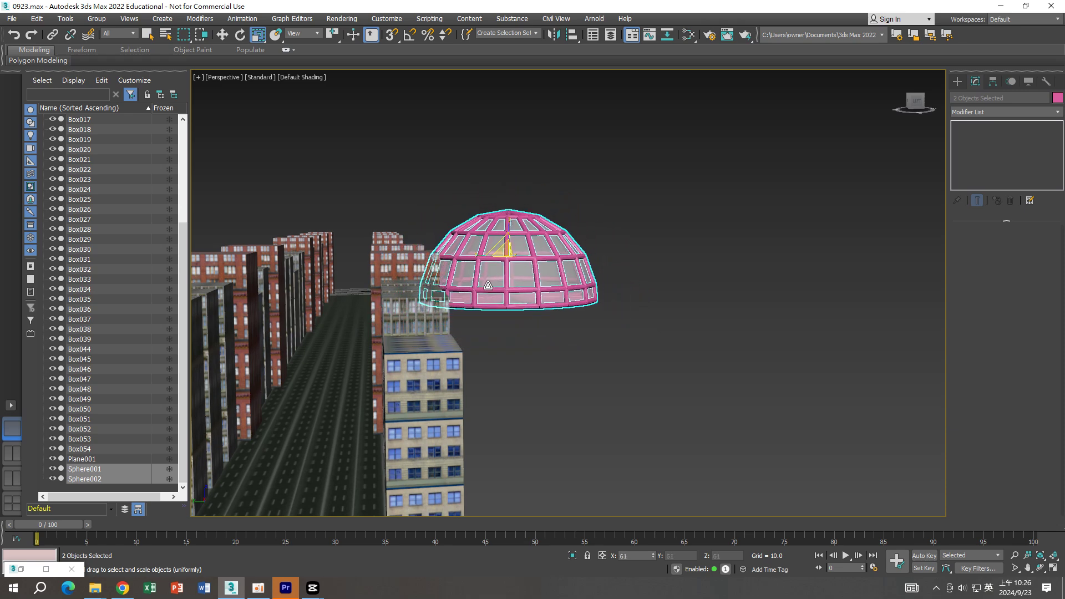
pyautogui.press('f')
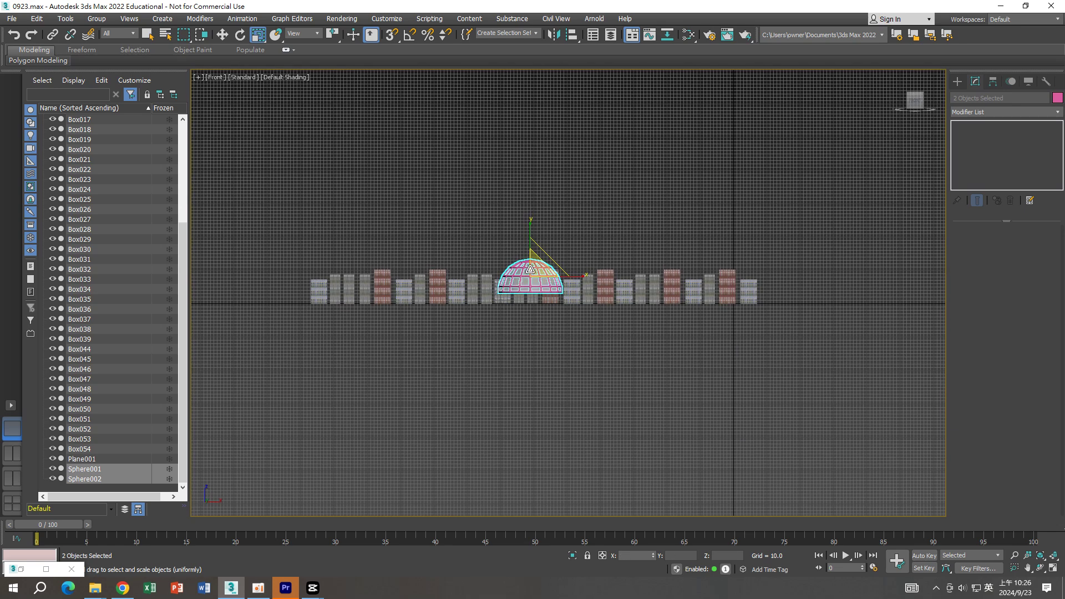
pyautogui.press('w')
pyautogui.moveTo(530, 256); pyautogui.dragTo(531, 258)
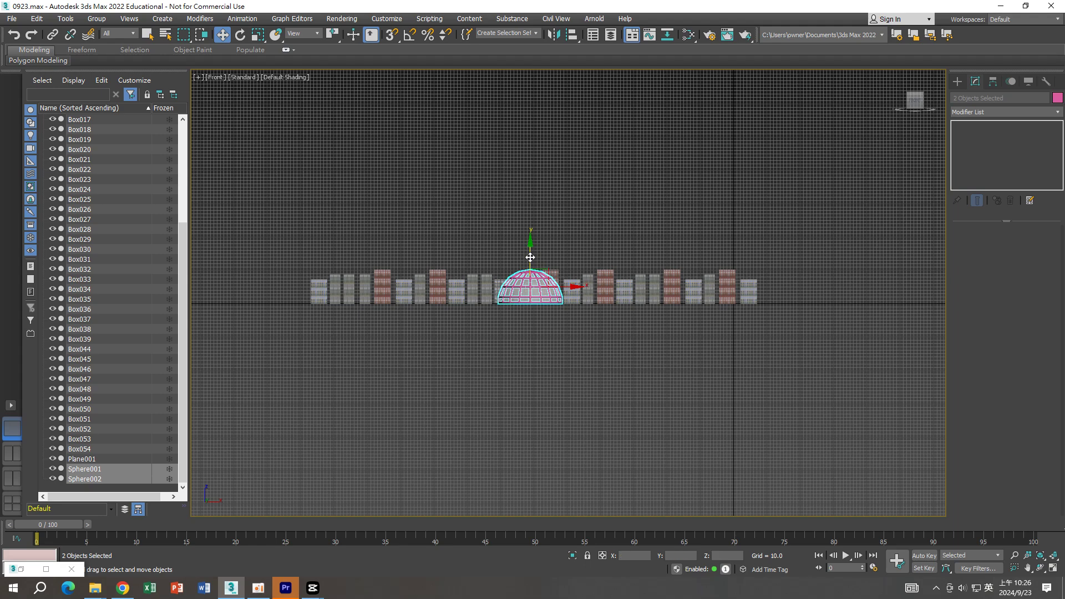
pyautogui.press('p')
pyautogui.keyDown('alt'); pyautogui.moveTo(582, 272); pyautogui.dragTo(682, 302, button='middle'); pyautogui.keyUp('alt')
pyautogui.scroll(3, 502, 303)
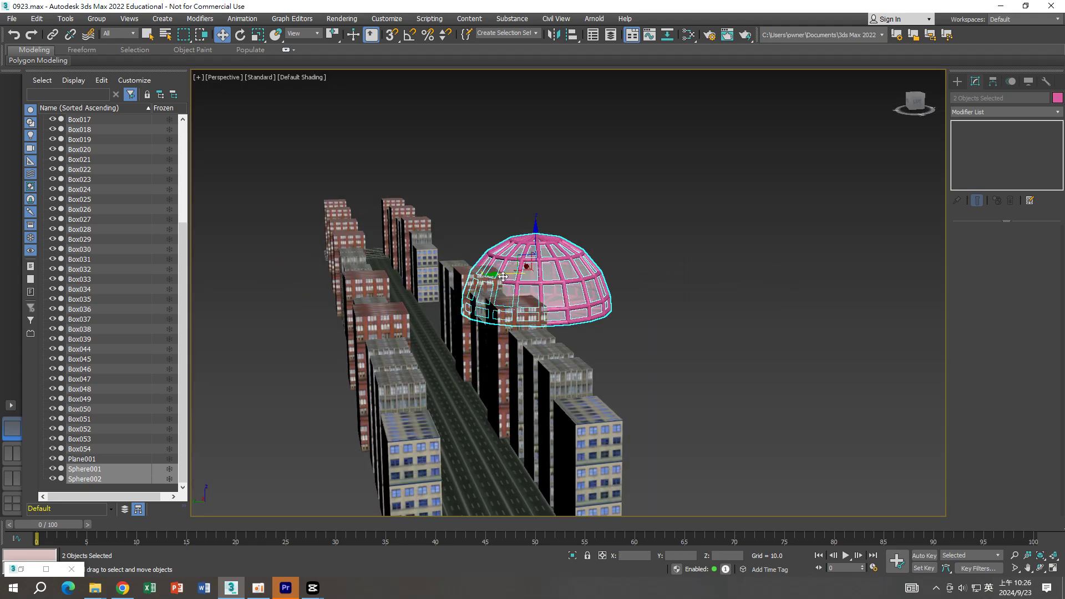
# Shift the domes sideways over the buildings and select Sphere001 to show its Lattice stack.
pyautogui.moveTo(500, 275); pyautogui.dragTo(464, 288)
pyautogui.scroll(3, 465, 288)
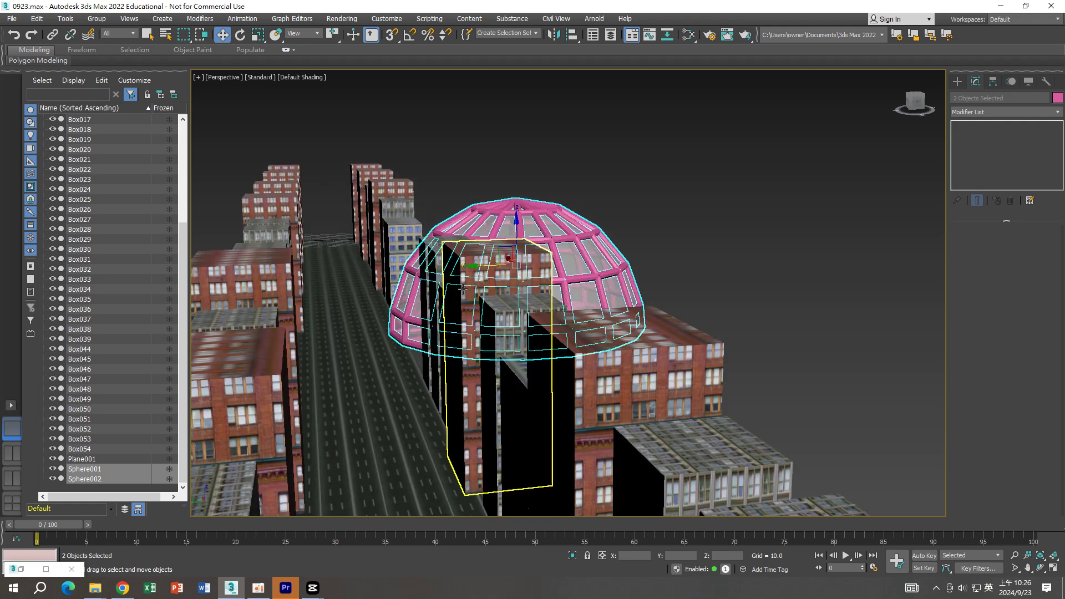
pyautogui.scroll(4, 406, 293)
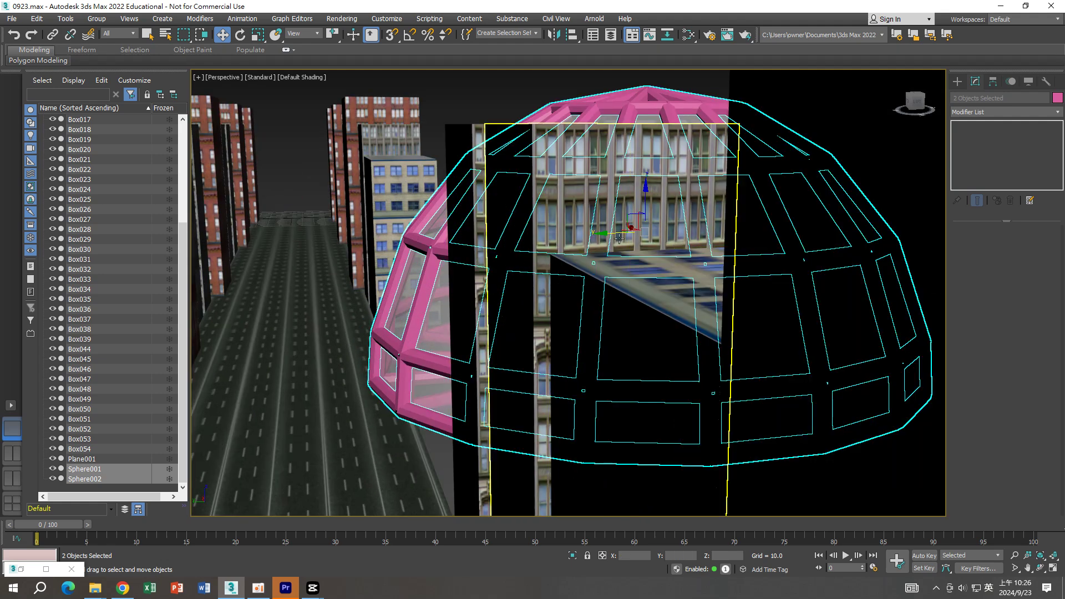
pyautogui.scroll(-1, 617, 233)
pyautogui.scroll(-2, 617, 233)
pyautogui.scroll(-2, 627, 244)
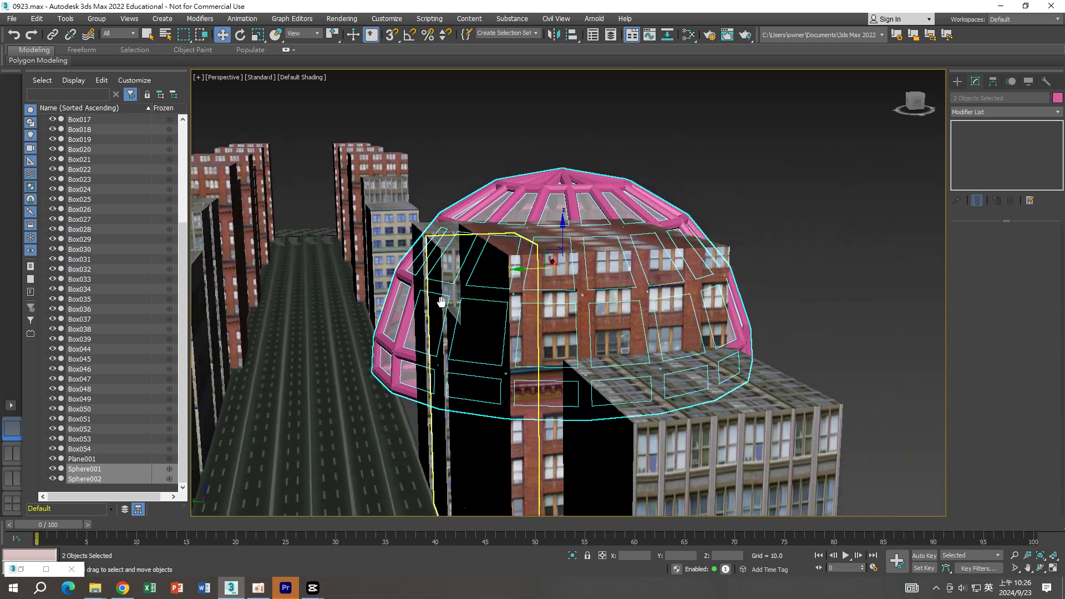
pyautogui.scroll(-1, 636, 258)
pyautogui.click(637, 258)
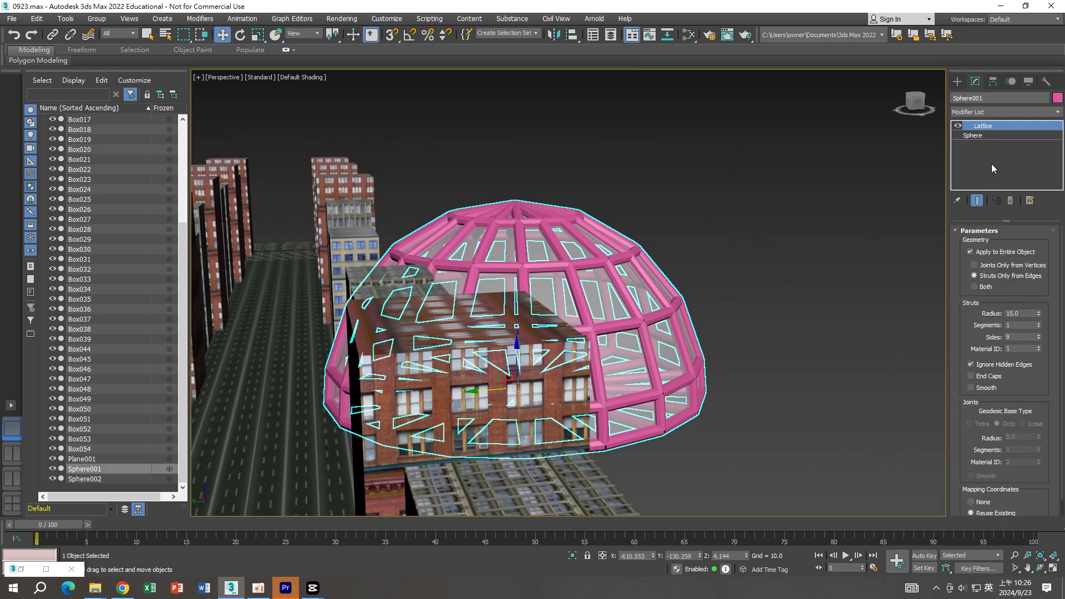
# Set Sphere001 to 60 segments and its Lattice strut radius to 5.0.
pyautogui.click(982, 137)
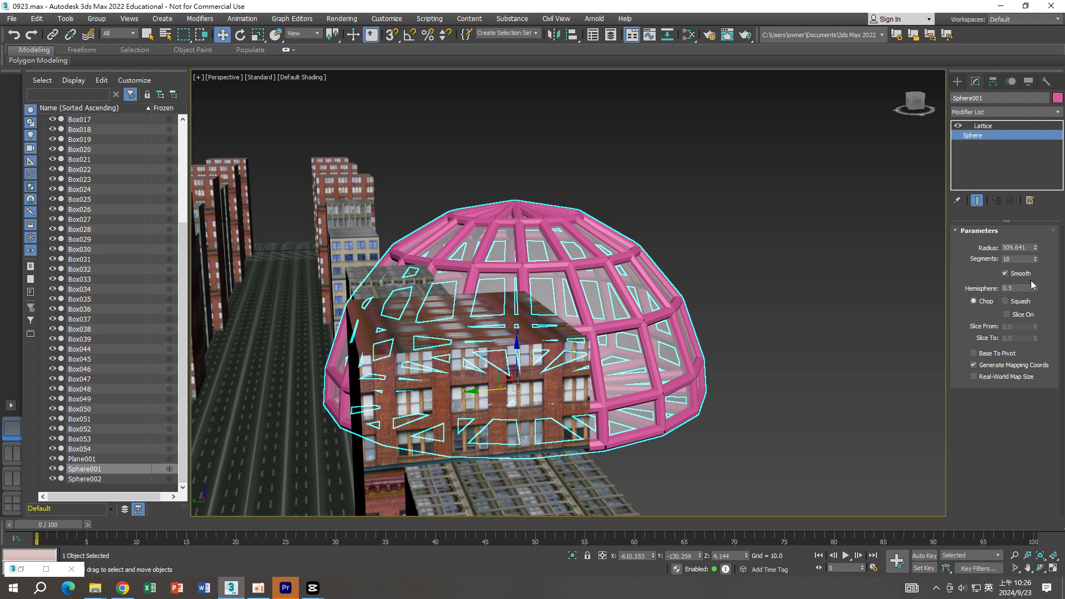
pyautogui.doubleClick(1023, 259)
pyautogui.write('0')
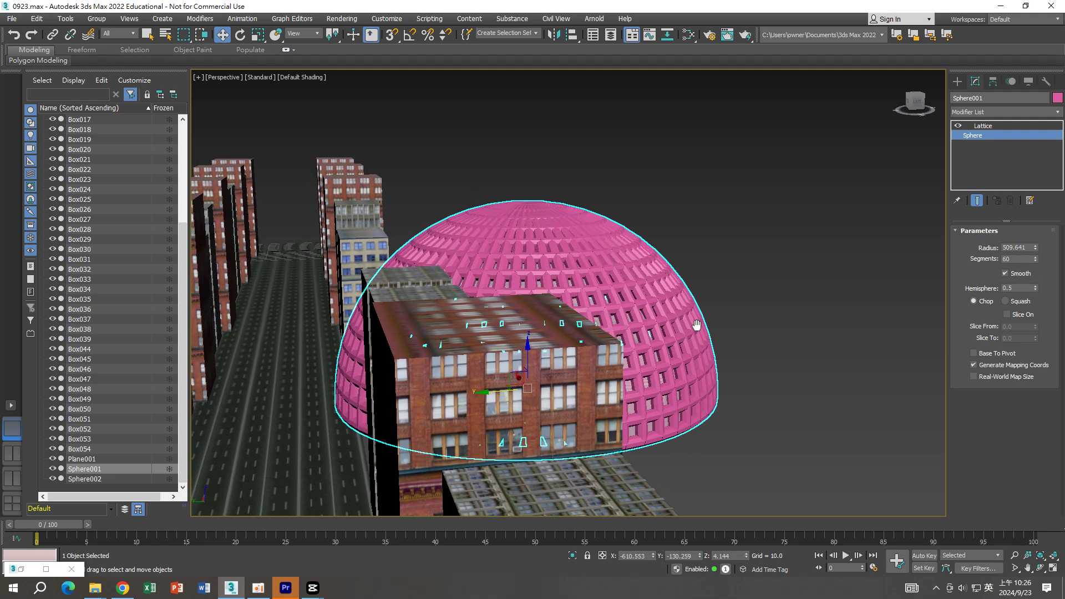
pyautogui.scroll(3, 472, 341)
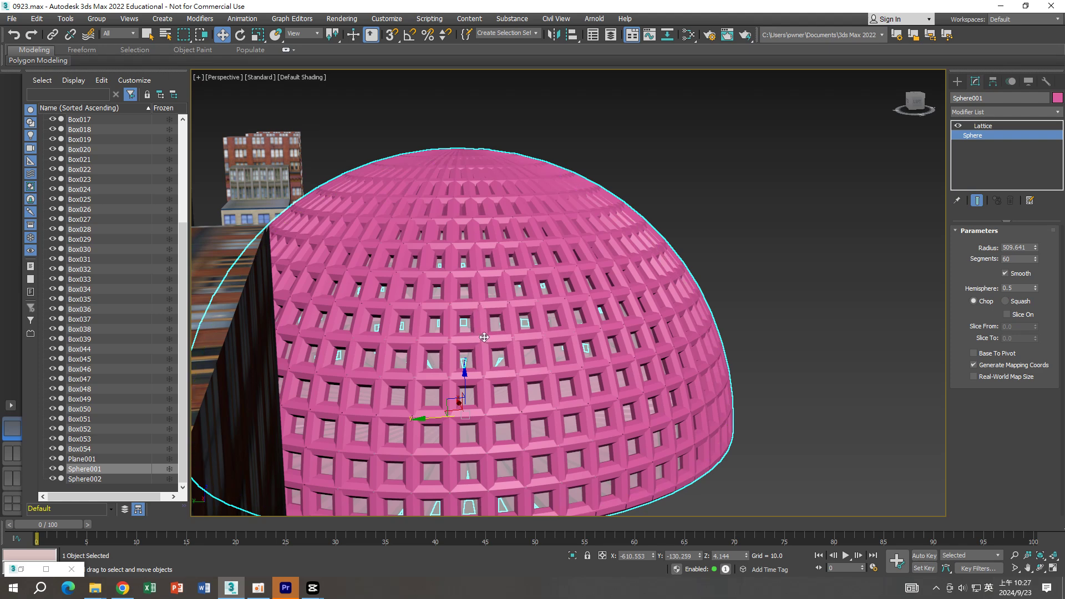
pyautogui.click(1018, 131)
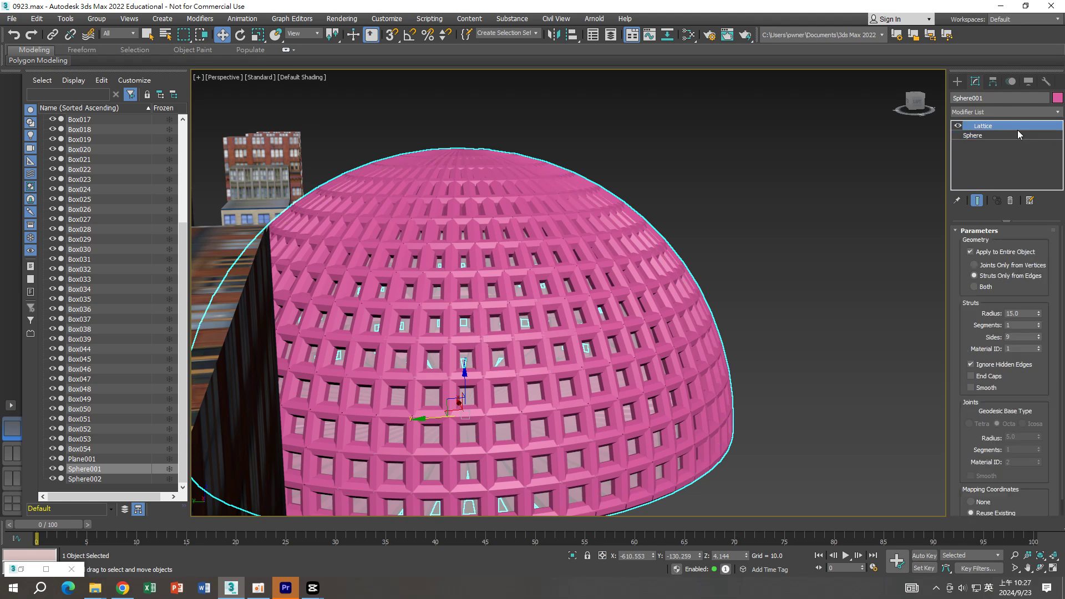
pyautogui.doubleClick(1020, 314)
pyautogui.moveTo(1040, 315); pyautogui.dragTo(1039, 333)
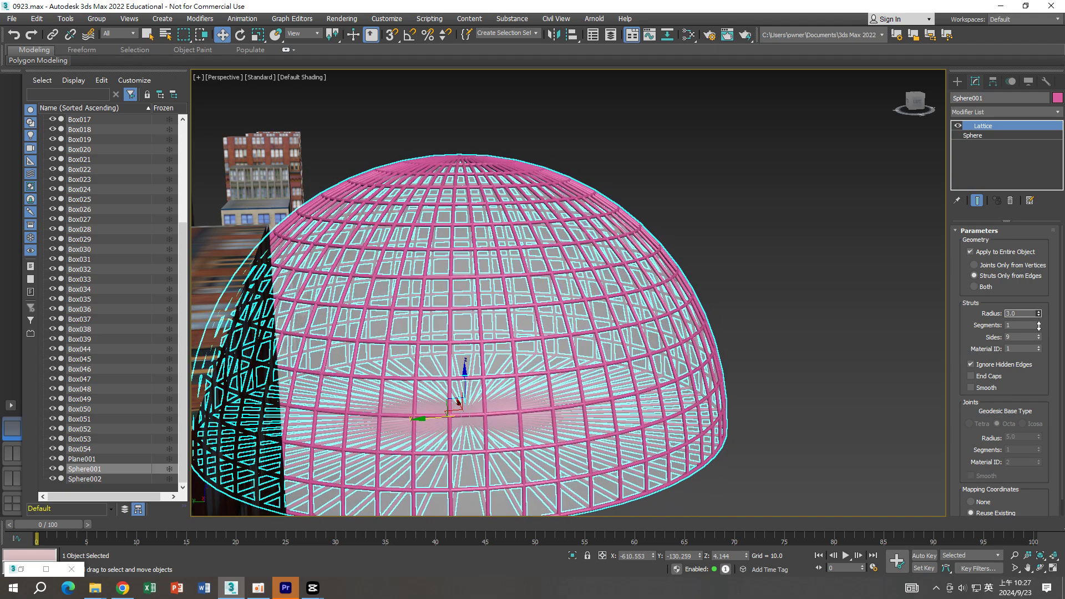
# Change the lattice dome's object colour from pink to black.
pyautogui.click(824, 283)
pyautogui.click(706, 319)
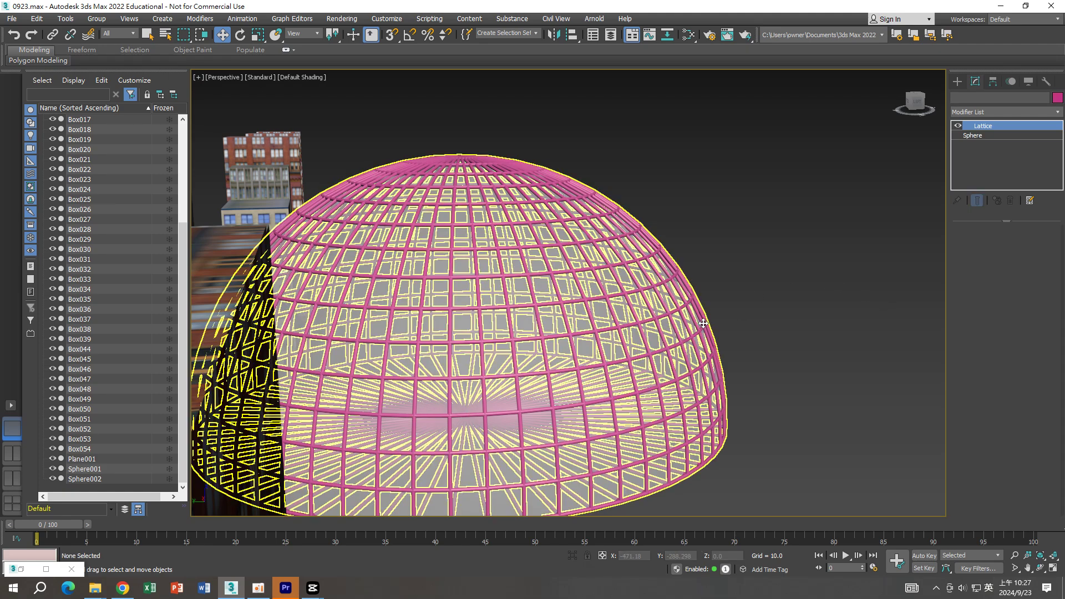
pyautogui.click(1056, 99)
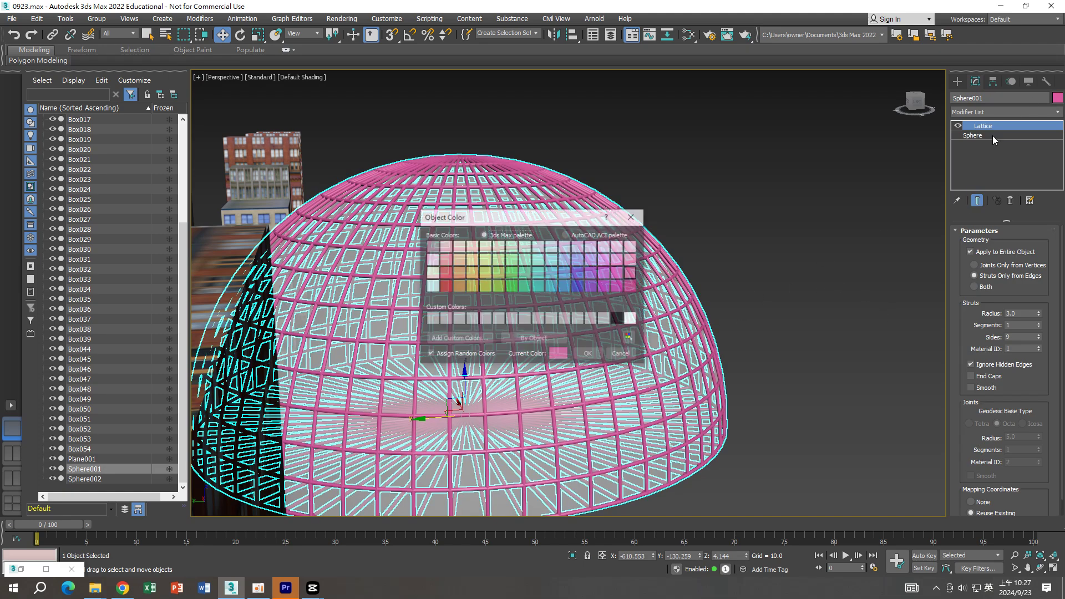
pyautogui.click(617, 320)
pyautogui.click(589, 355)
pyautogui.click(793, 291)
# Lower the view to street level, select the road plane, and orbit around the street.
pyautogui.scroll(-5, 792, 289)
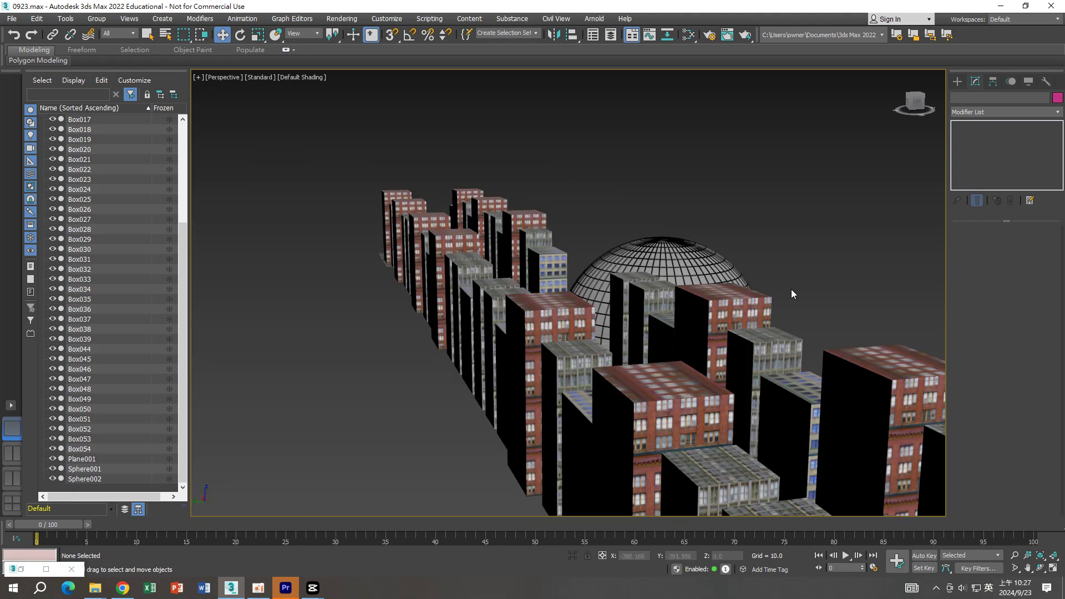
pyautogui.scroll(2, 777, 249)
pyautogui.moveTo(671, 265)
pyautogui.keyDown('alt'); pyautogui.mouseDown(button='middle')
pyautogui.moveTo(561, 250)
pyautogui.moveTo(539, 224)
pyautogui.mouseUp(button='middle'); pyautogui.keyUp('alt')
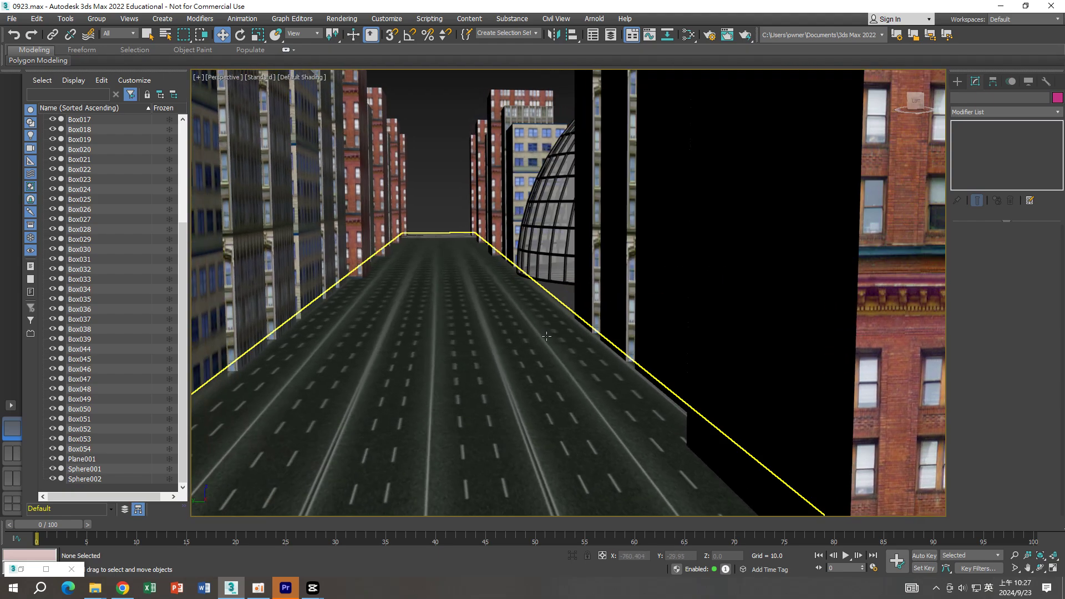
pyautogui.click(542, 388)
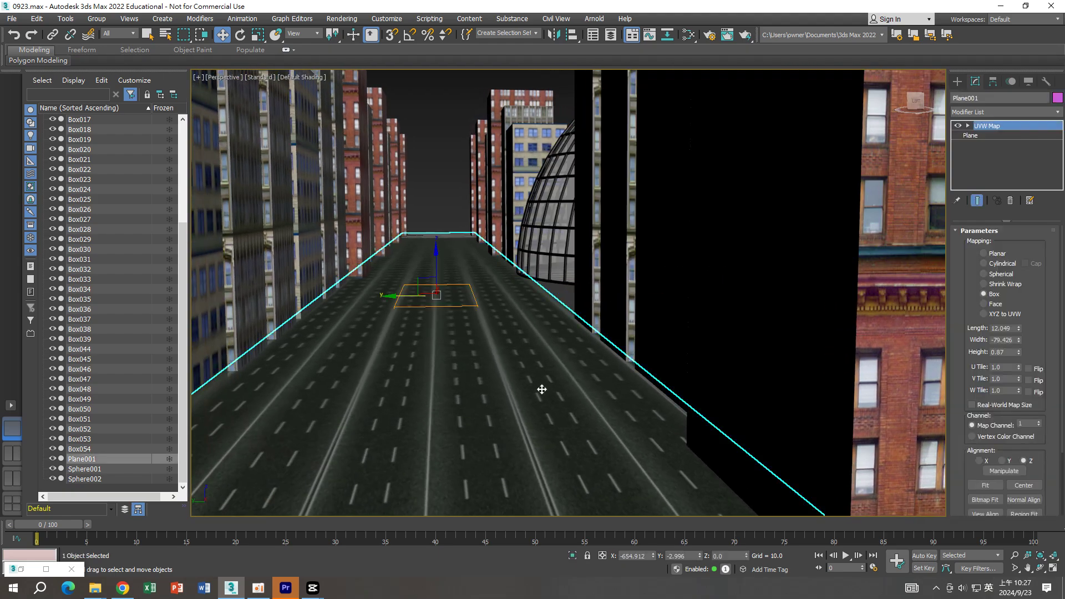
pyautogui.scroll(-2, 541, 370)
pyautogui.moveTo(549, 251)
pyautogui.keyDown('alt'); pyautogui.mouseDown(button='middle')
pyautogui.moveTo(540, 209)
pyautogui.moveTo(537, 220)
pyautogui.moveTo(744, 158)
pyautogui.mouseUp(button='middle'); pyautogui.keyUp('alt')
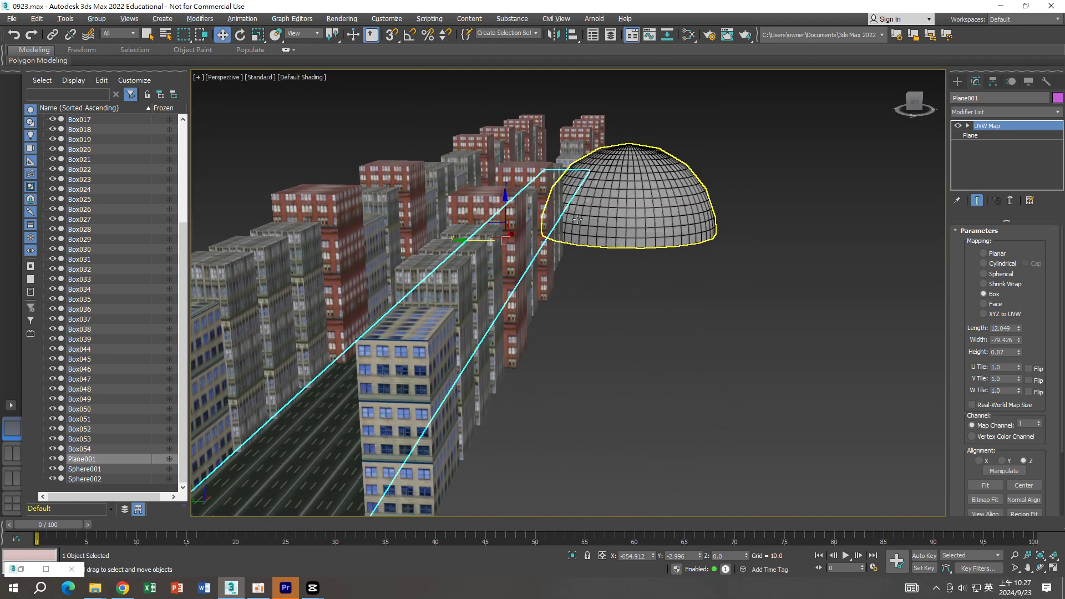
# Stretch both dome spheres taller on Z and raise them to stand on the ground.
pyautogui.moveTo(743, 147); pyautogui.dragTo(638, 185)
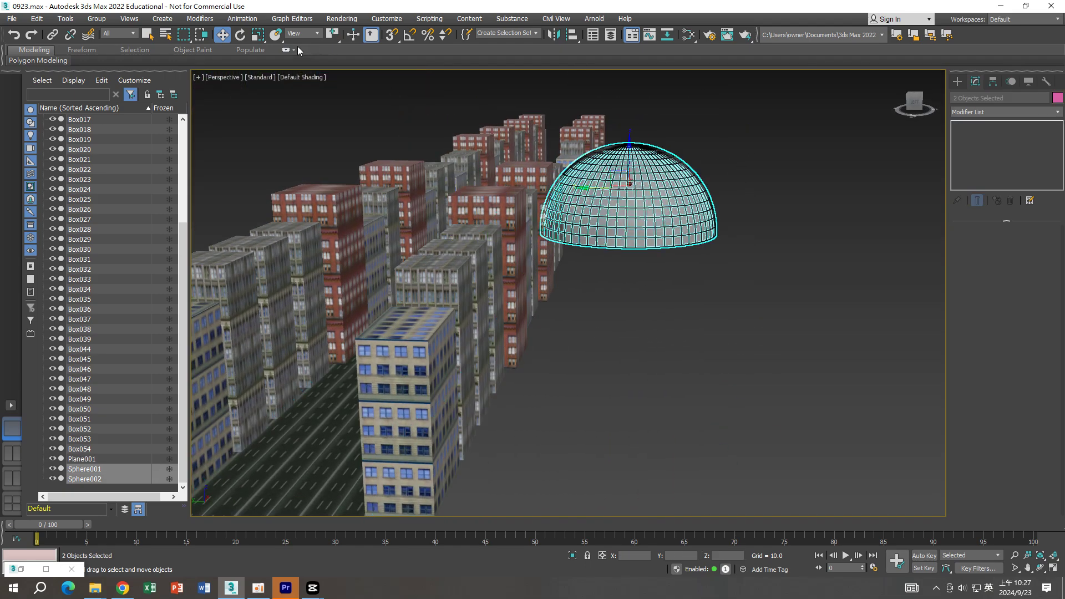
pyautogui.click(258, 34)
pyautogui.moveTo(638, 146); pyautogui.dragTo(629, 113)
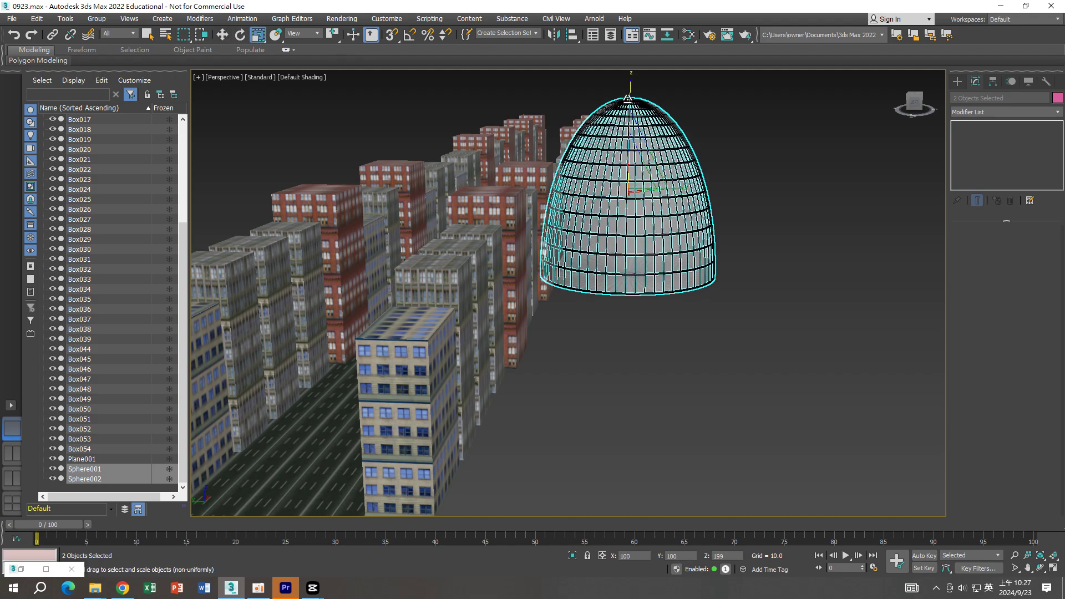
pyautogui.moveTo(629, 113); pyautogui.dragTo(629, 95)
pyautogui.click(225, 35)
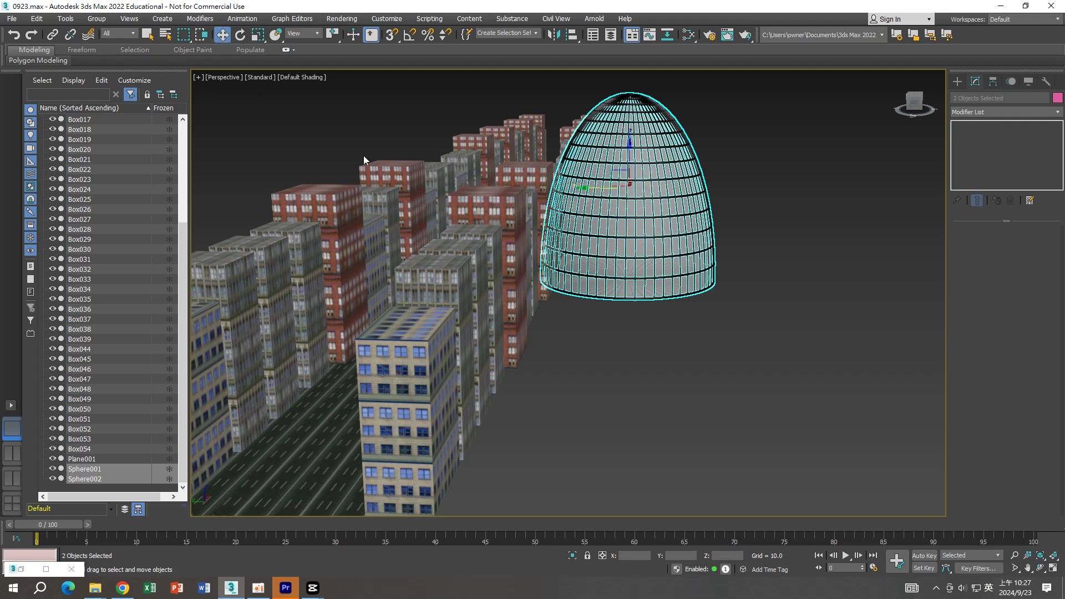
pyautogui.moveTo(629, 152); pyautogui.dragTo(628, 138)
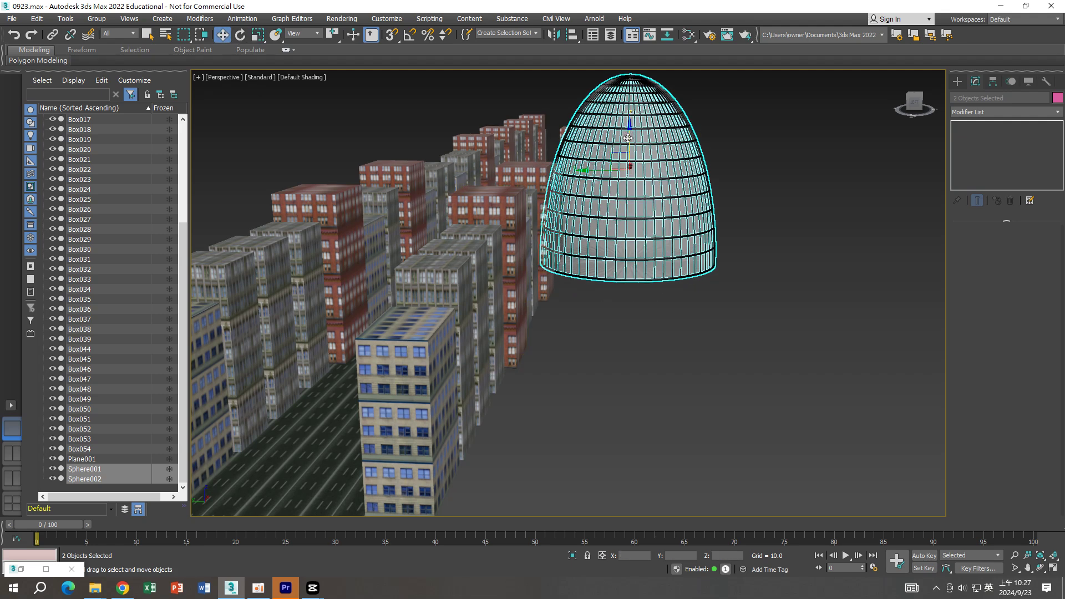
pyautogui.press('f')
pyautogui.moveTo(536, 248); pyautogui.dragTo(531, 235)
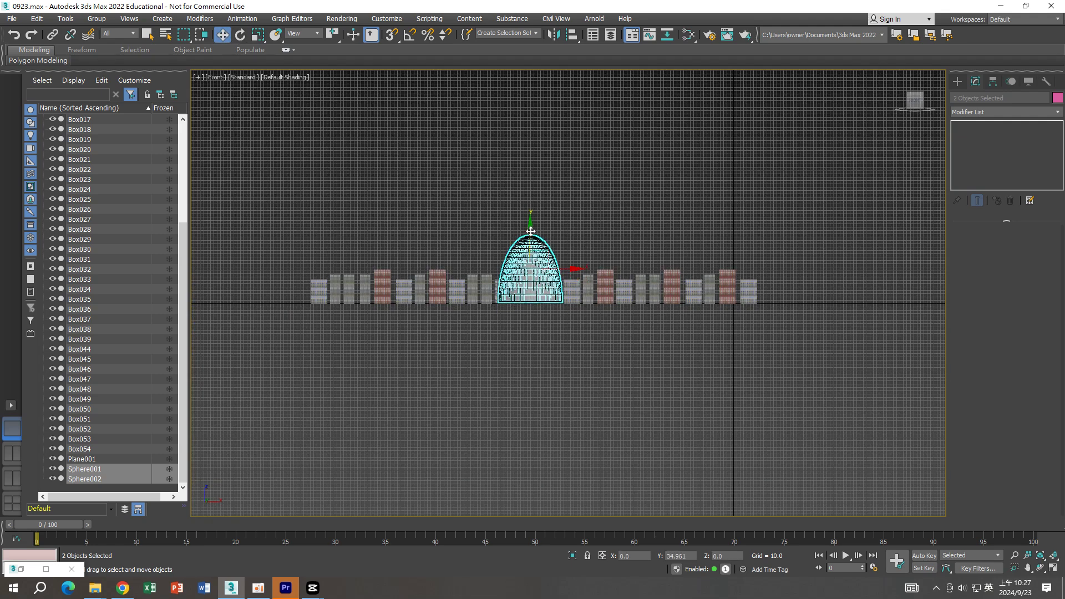
pyautogui.moveTo(541, 280)
pyautogui.keyDown('alt'); pyautogui.mouseDown(button='middle')
pyautogui.moveTo(581, 309)
pyautogui.moveTo(488, 294)
pyautogui.mouseUp(button='middle'); pyautogui.keyUp('alt')
# Deselect the domes and shift the perspective view along the street toward the tall dome.
pyautogui.scroll(4, 488, 294)
pyautogui.scroll(3, 485, 287)
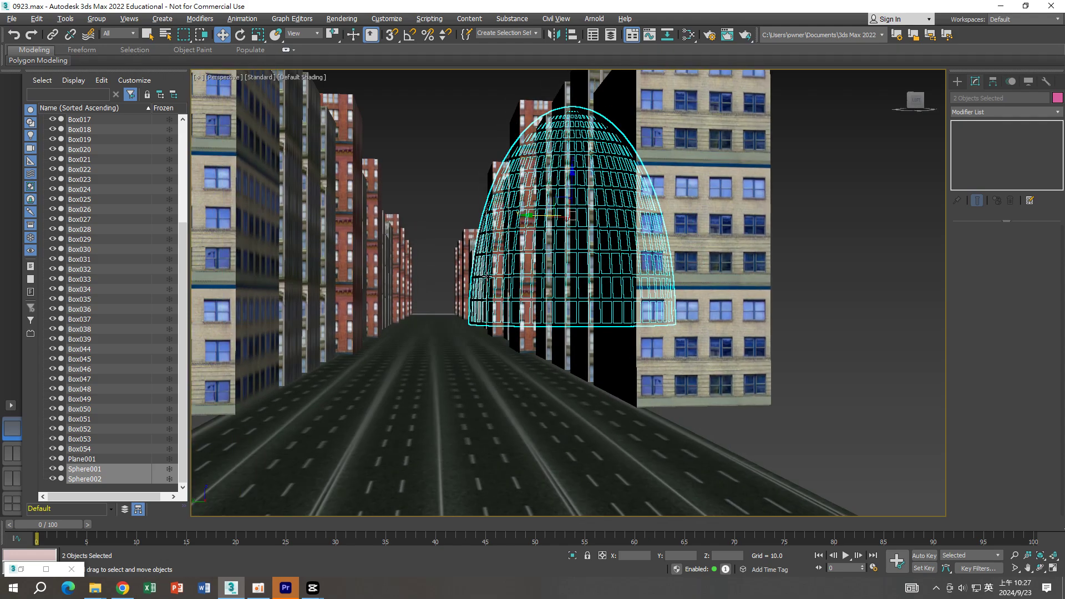
pyautogui.scroll(3, 485, 288)
pyautogui.click(435, 194)
pyautogui.keyDown('alt'); pyautogui.moveTo(436, 194); pyautogui.dragTo(441, 160, button='middle'); pyautogui.keyUp('alt')
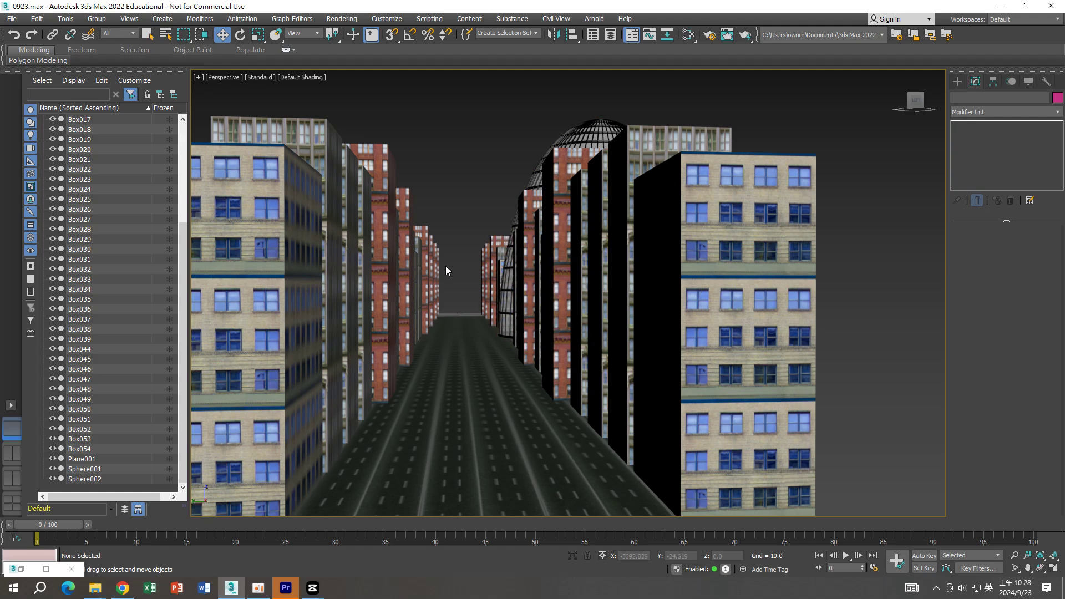
# Zoom to road level and open the Slate Material Editor showing Material #28.
pyautogui.scroll(3, 445, 266)
pyautogui.scroll(3, 446, 256)
pyautogui.scroll(3, 448, 246)
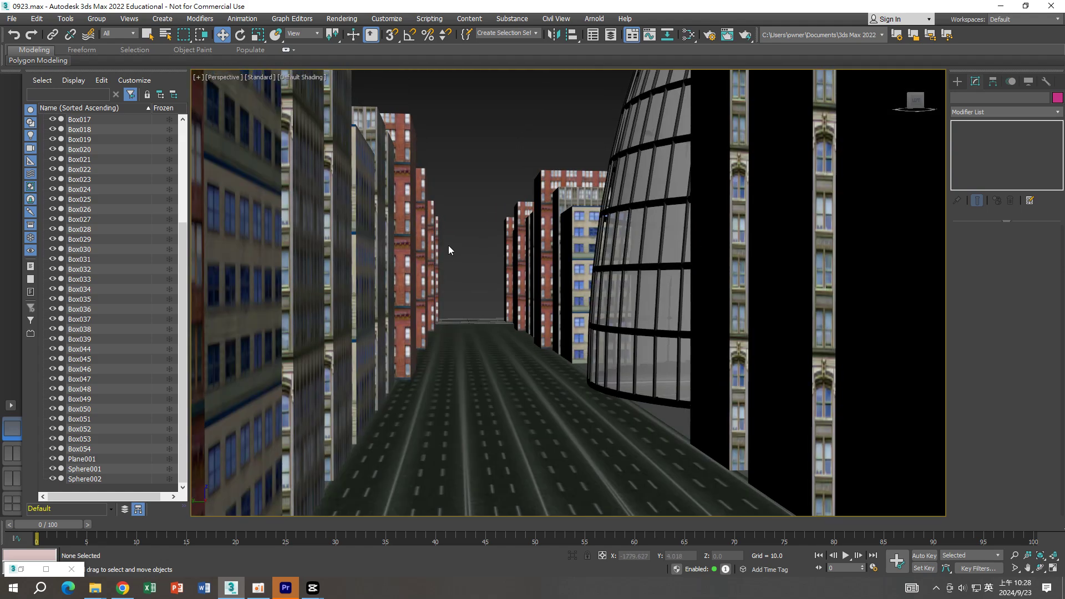
pyautogui.scroll(-3, 448, 245)
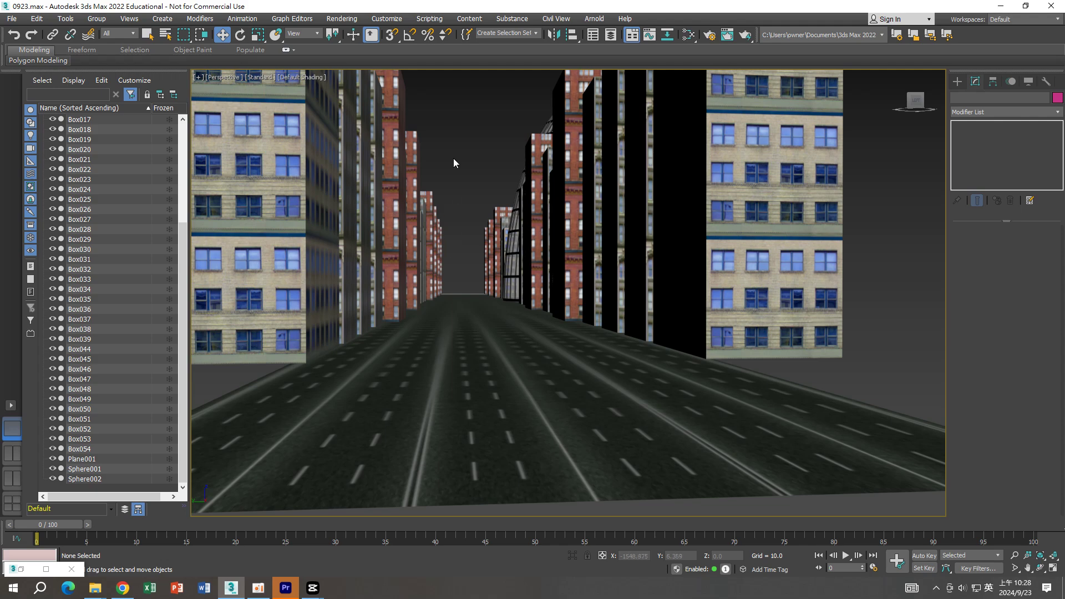
pyautogui.click(224, 592)
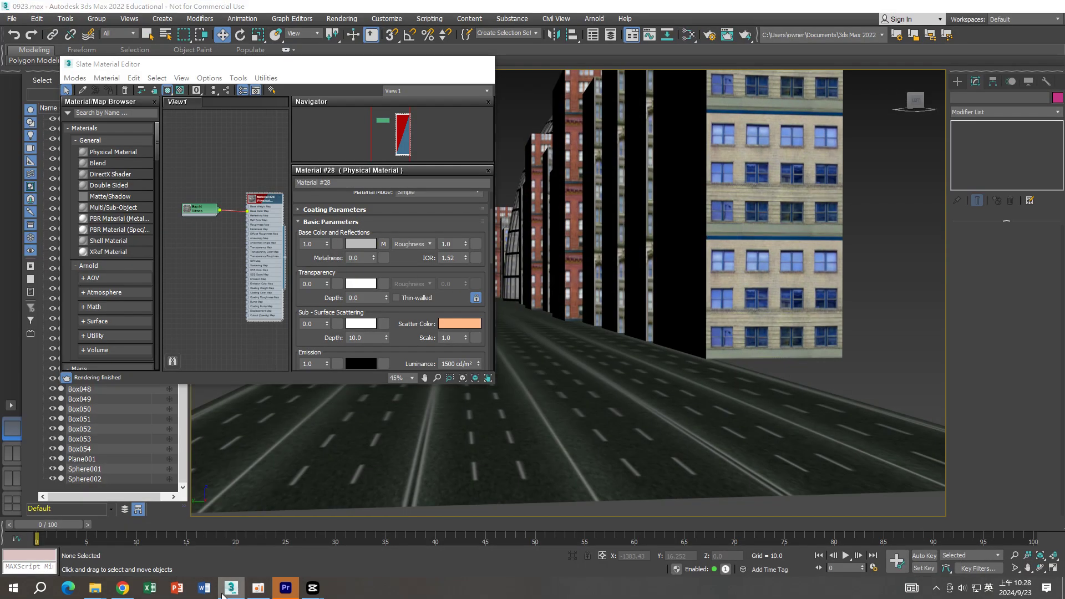